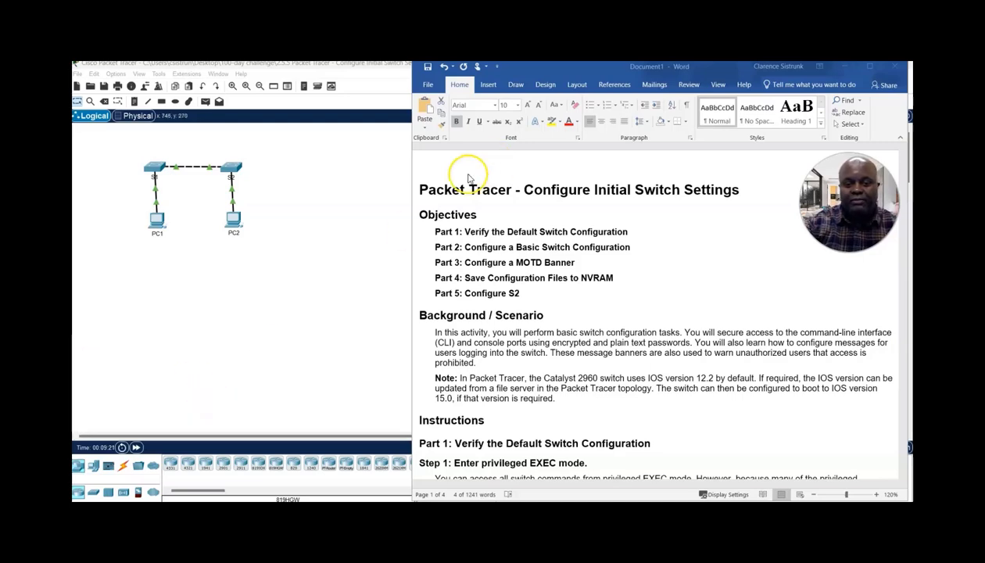
Prefix the lab document's title with "2.5.5 - " in front of "Packet Tracer - Configure Initial Switch Settings"
click(421, 186)
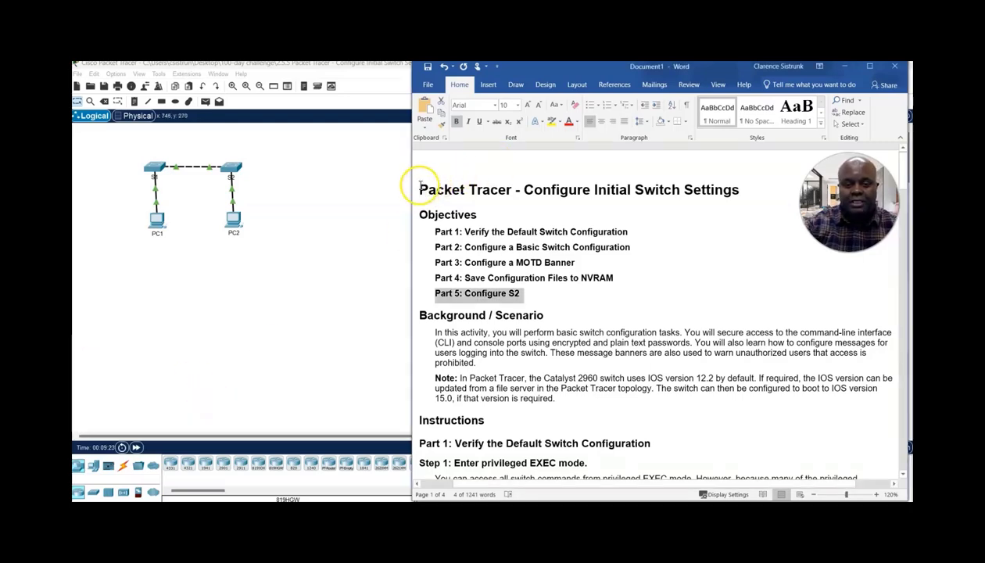
click(420, 186)
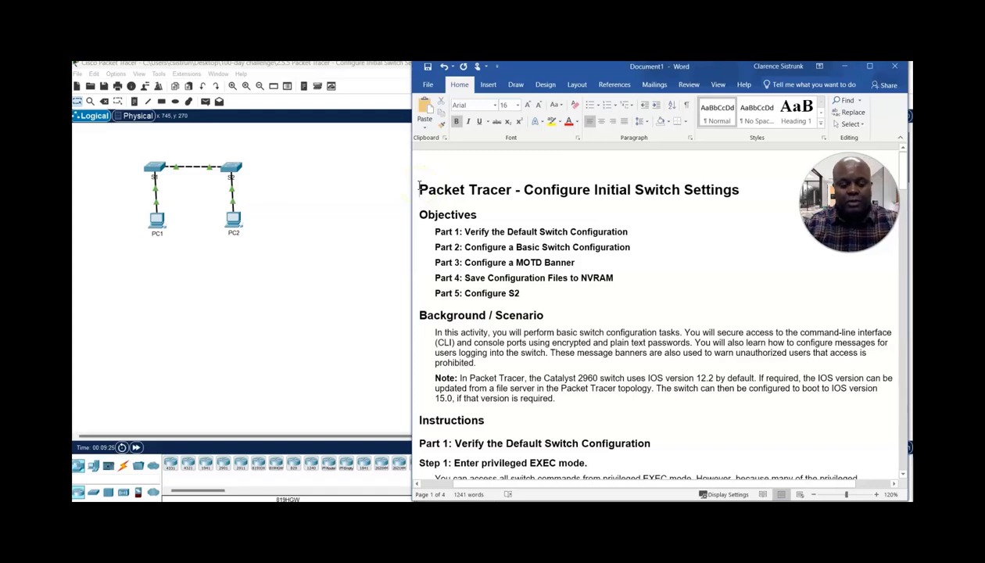
text(2.5)
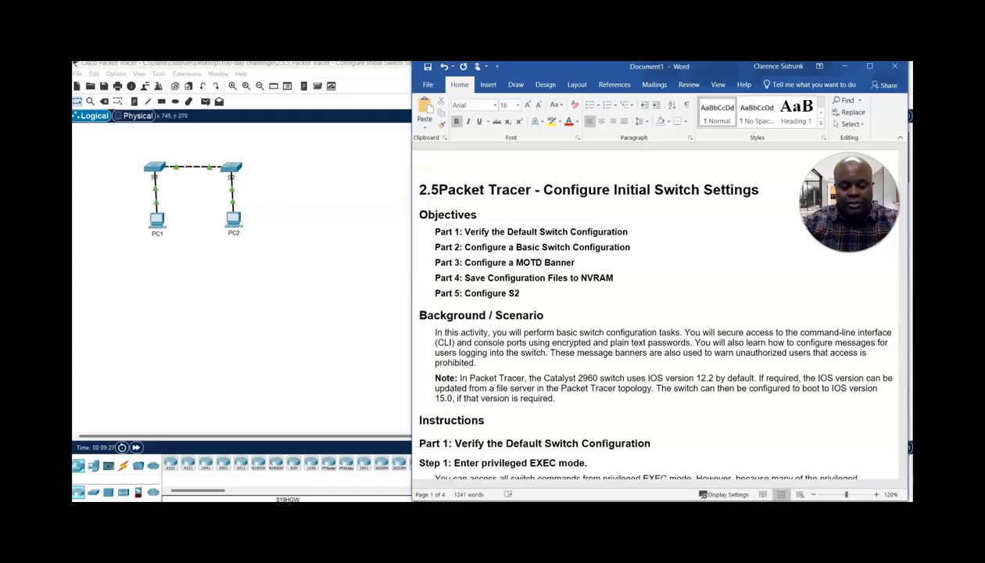
text(.5)
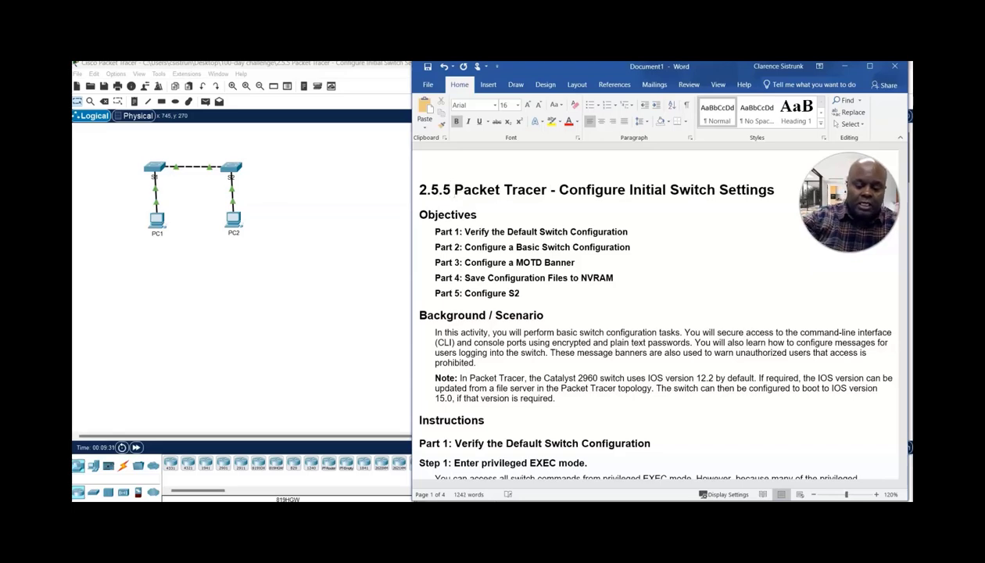
text( -)
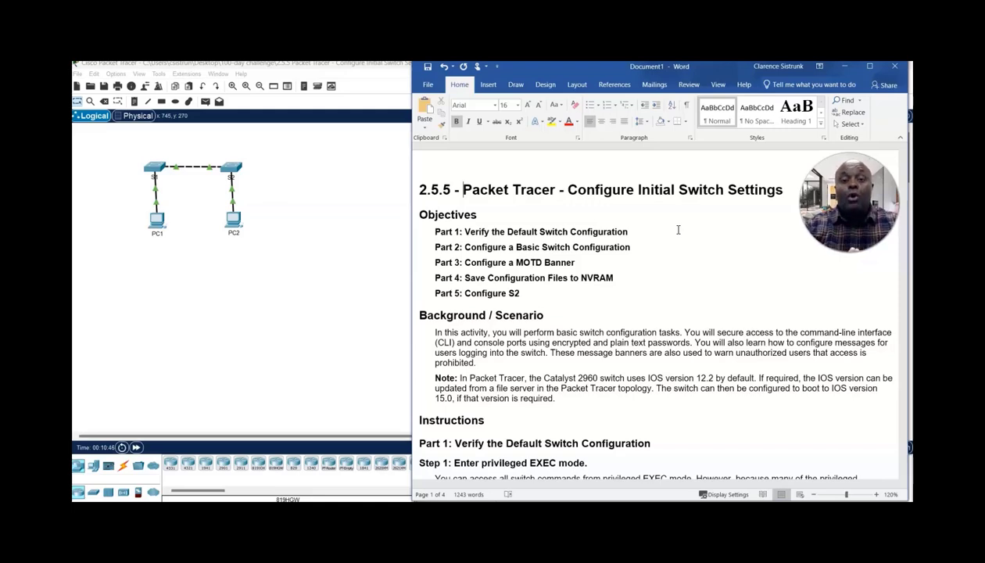
click(677, 229)
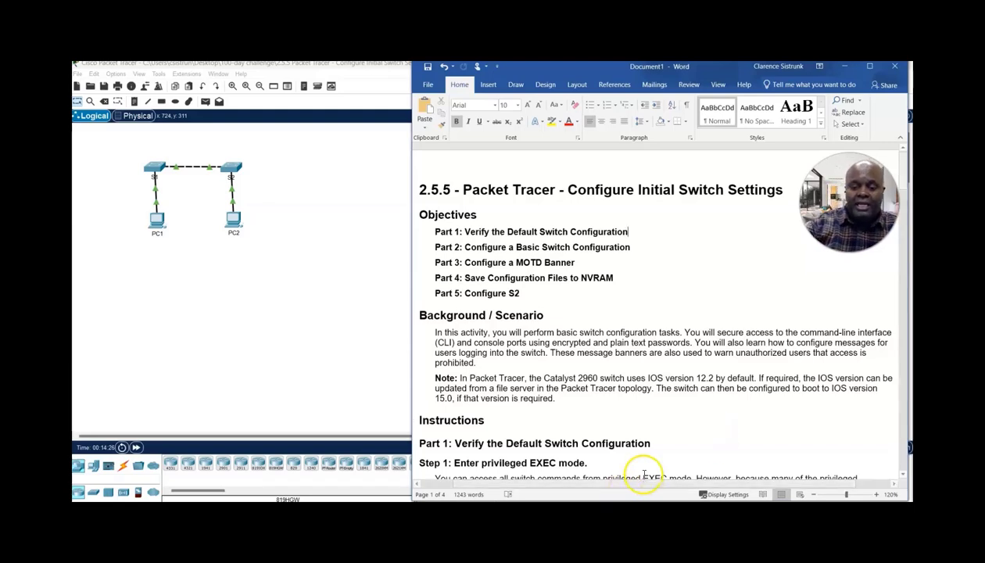
Open the command line of switch S1 in Packet Tracer and enter privileged EXEC mode with en
click(526, 442)
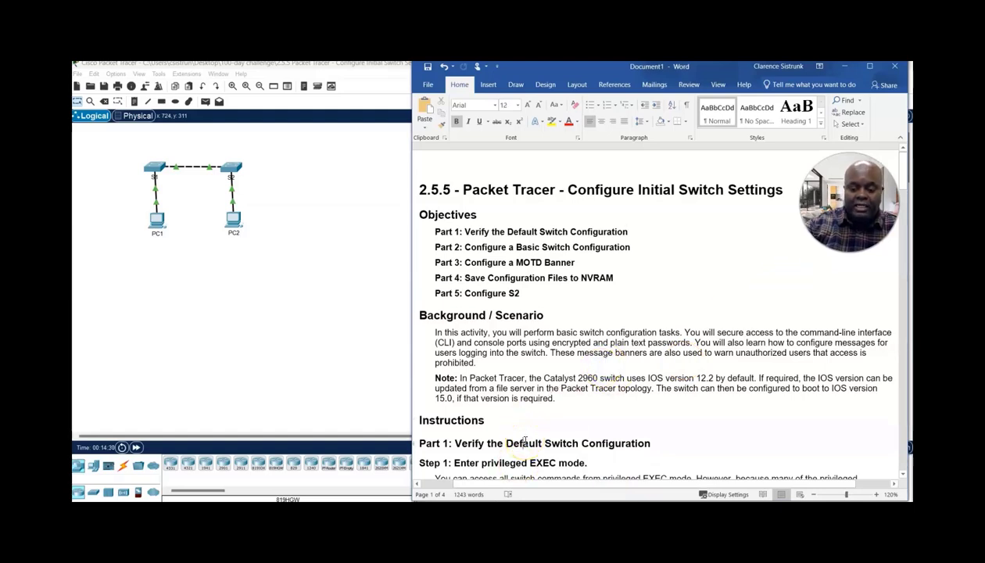
scroll(526, 442, down, 6)
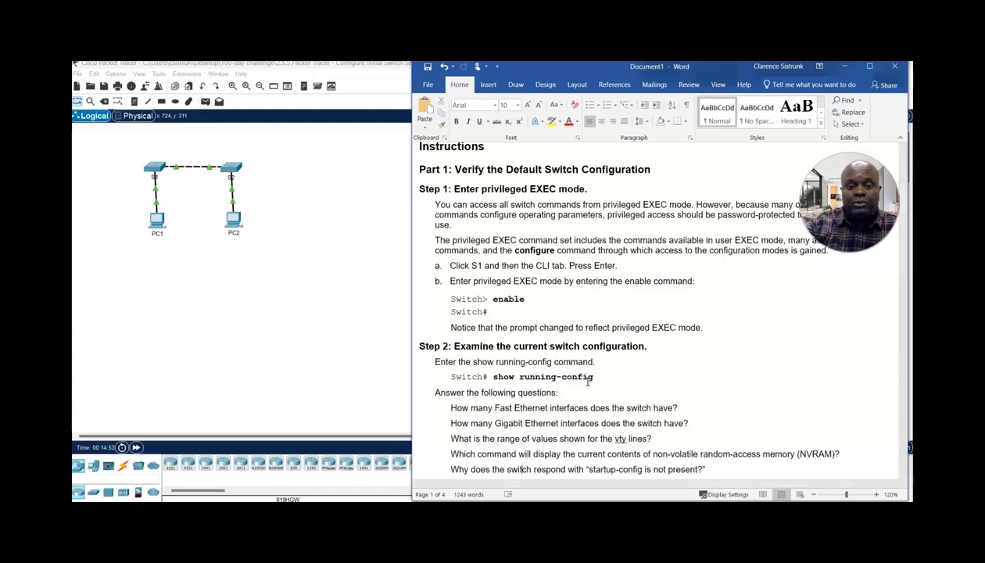
click(152, 174)
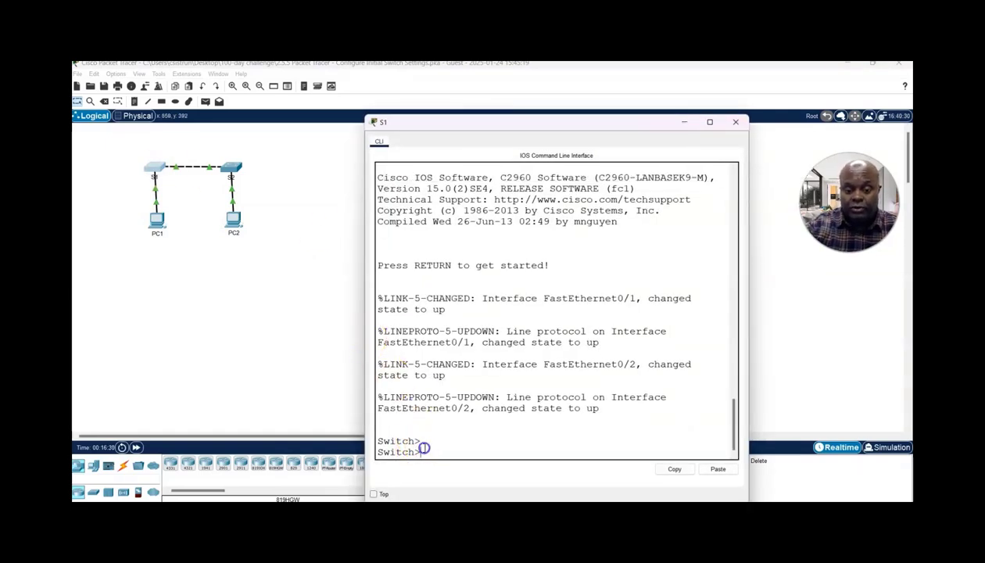
text(en)
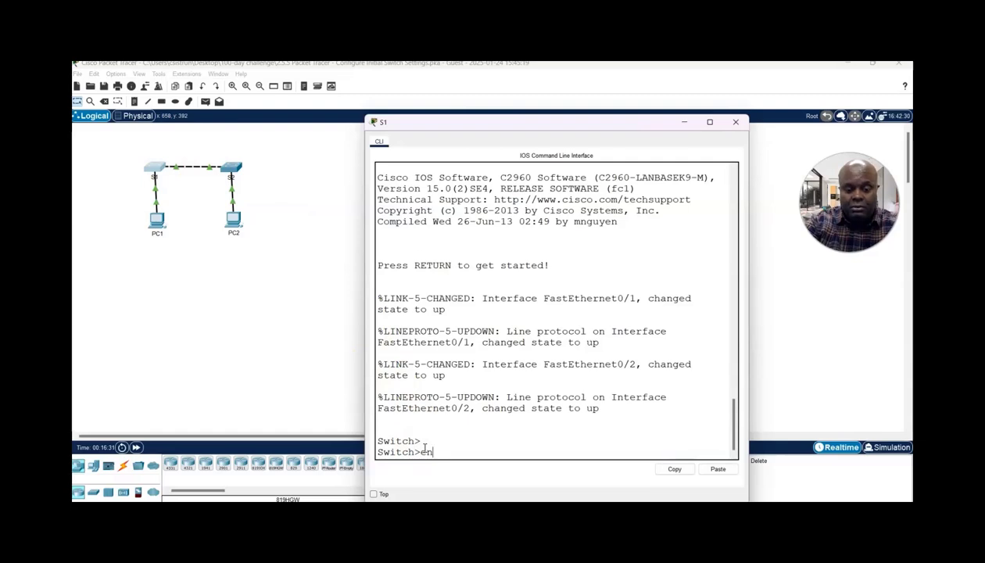
key(Return)
Display S1's running configuration with the show run command
text(sho)
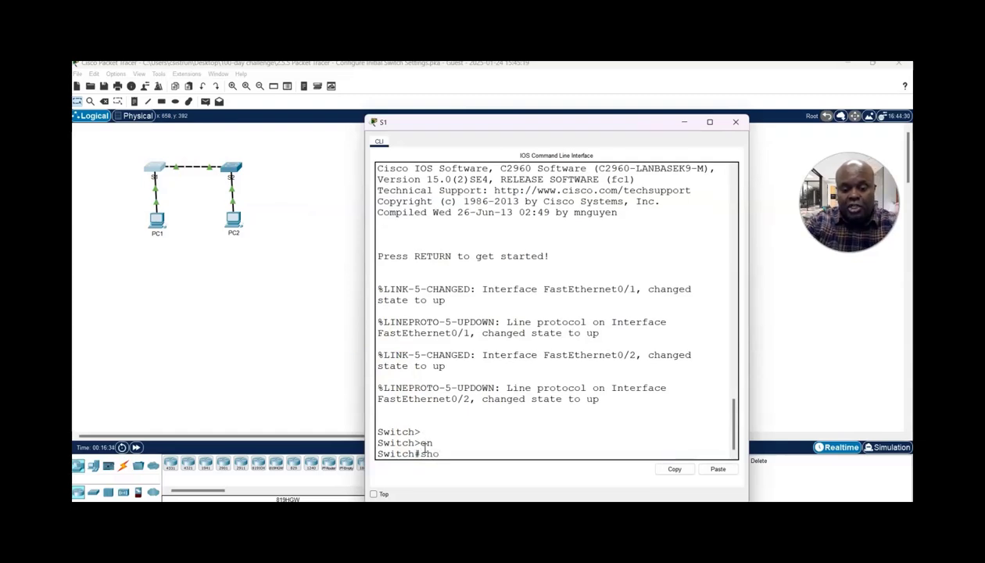
text(w ru)
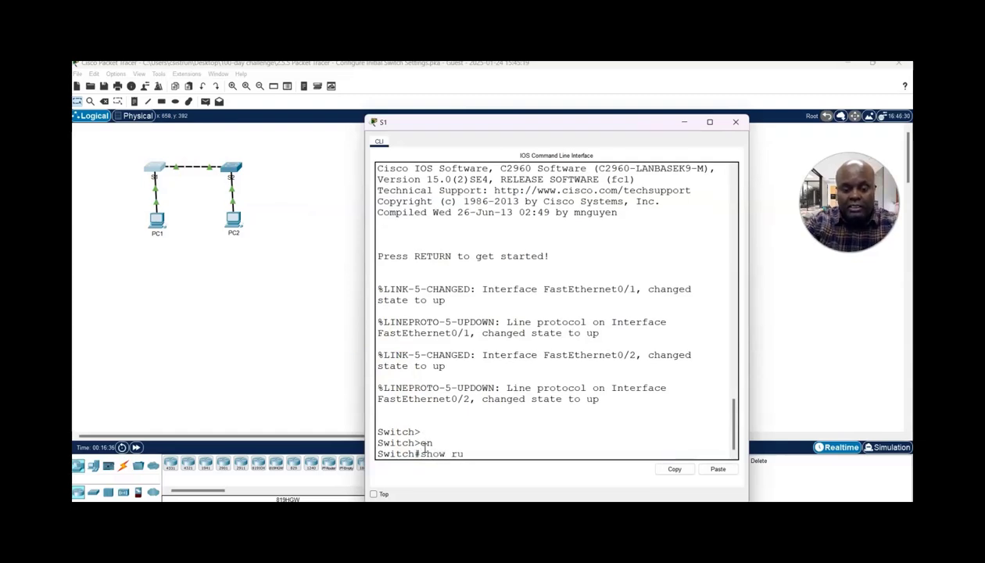
text(n)
key(Return)
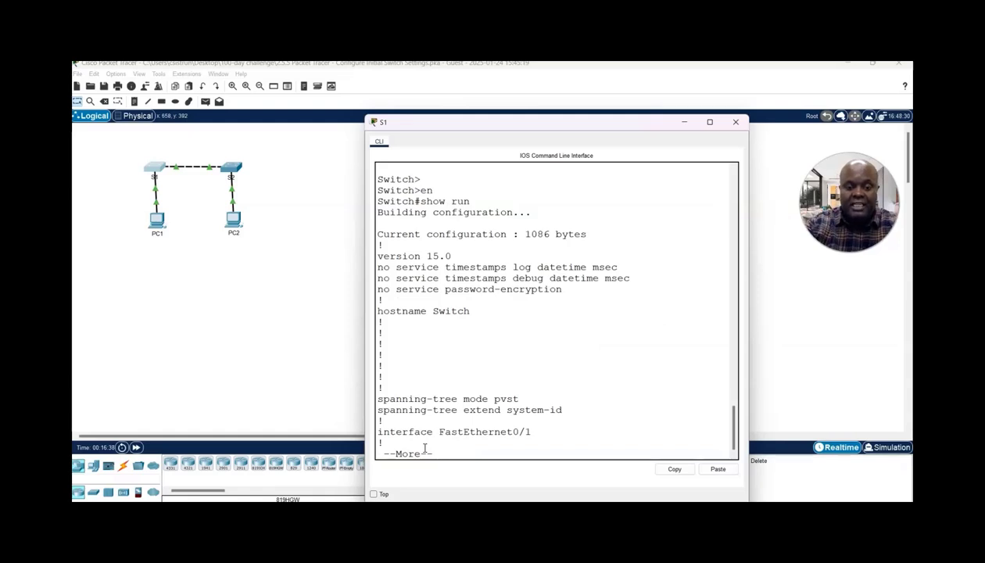
drag(425, 448, 463, 243)
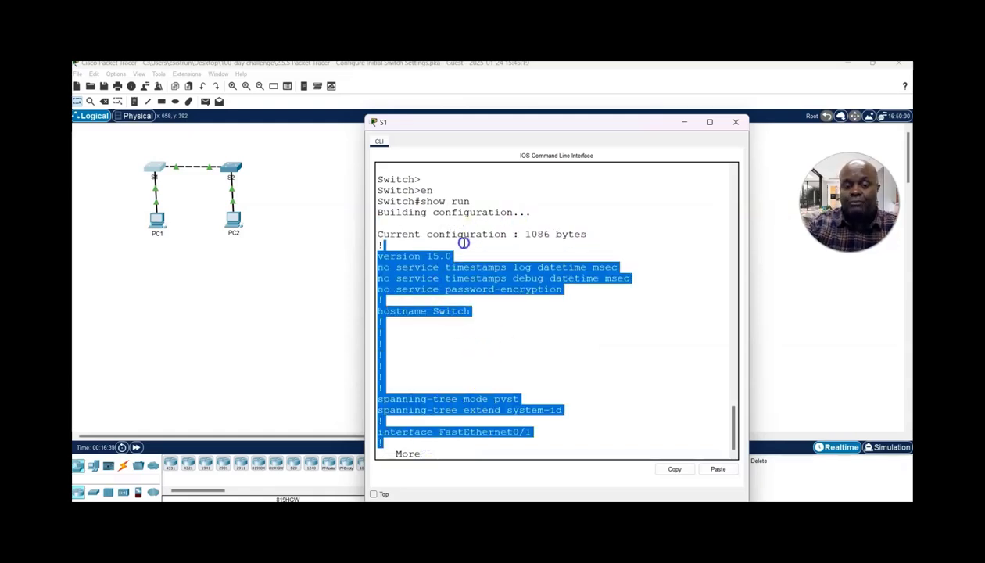
click(463, 243)
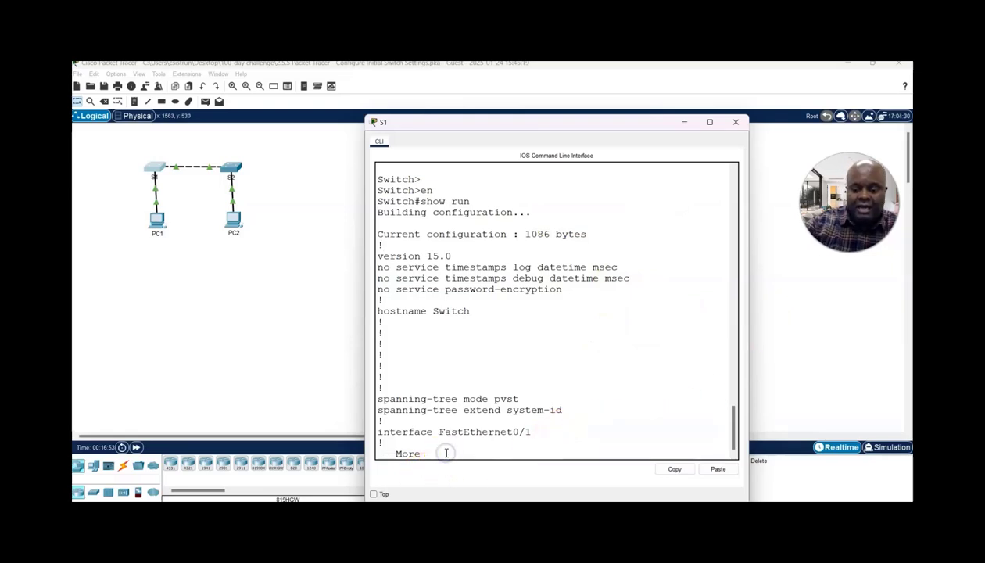
Page through the rest of S1's running configuration, examining the Fast Ethernet, Gigabit Ethernet, Vlan1, console and vty line entries
key(Return)
key(Return)
key(Return)
key(Return)
key(Return)
key(Return)
key(Return)
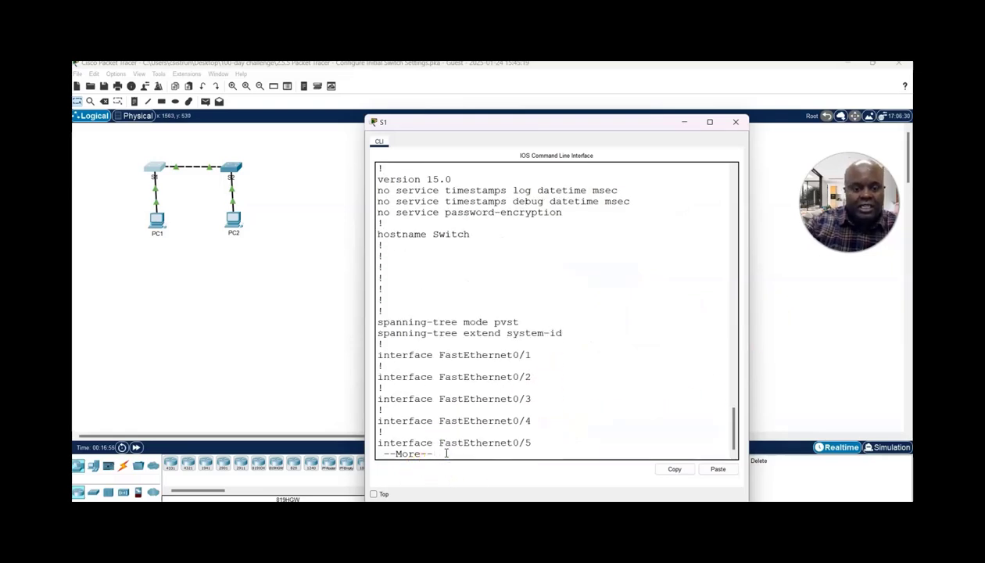
key(Return)
key(Return)
key(Return)
key(Return)
key(Return)
key(Return)
key(Return)
key(Return)
key(Return)
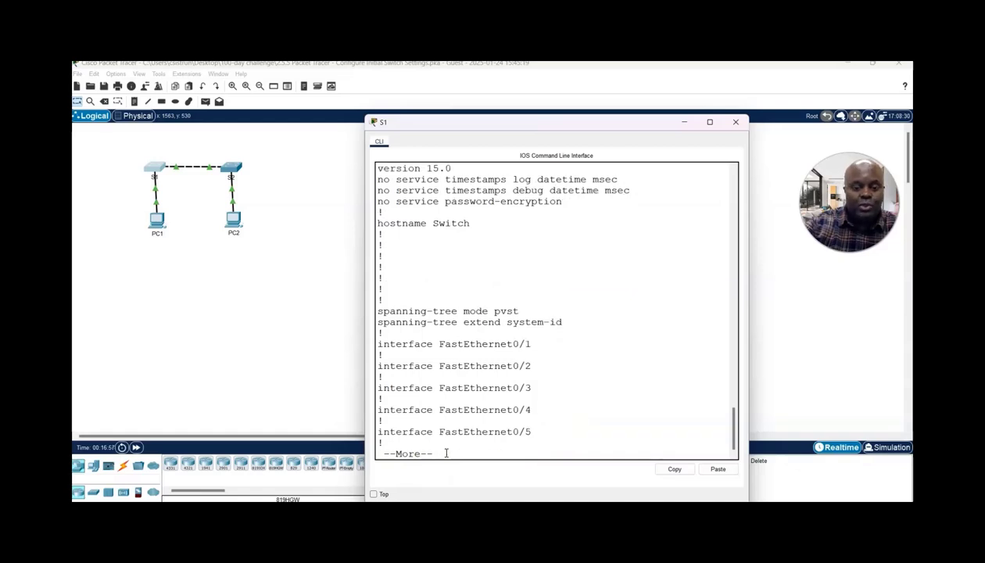
key(Return)
key(Return)
key(Return)
key(Return)
key(Return)
key(Return)
key(Return)
key(Return)
key(Return)
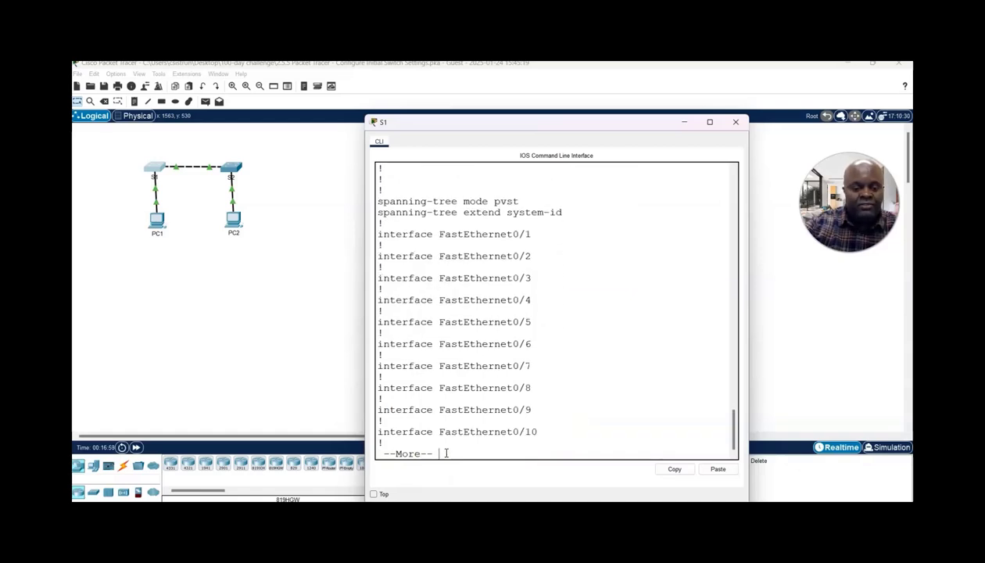
key(Return)
key(Return)
key(Return)
key(Return)
key(Return)
key(Return)
key(Return)
key(Return)
key(Return)
key(Return)
key(Return)
key(Return)
key(Return)
key(Return)
key(Return)
key(Return)
key(Return)
key(Return)
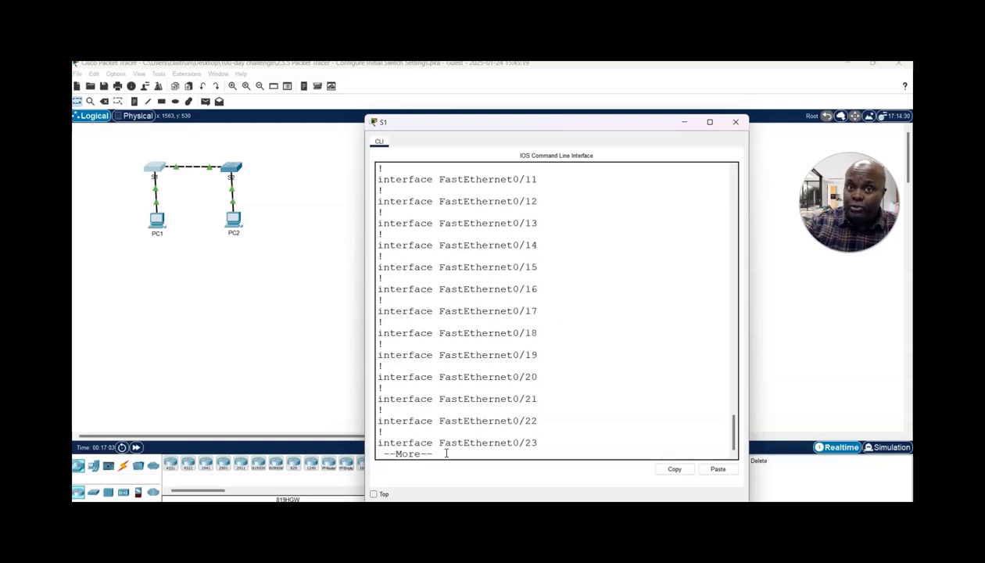
key(Return)
key(Return)
key(Return)
key(Return)
key(Return)
key(Return)
key(Return)
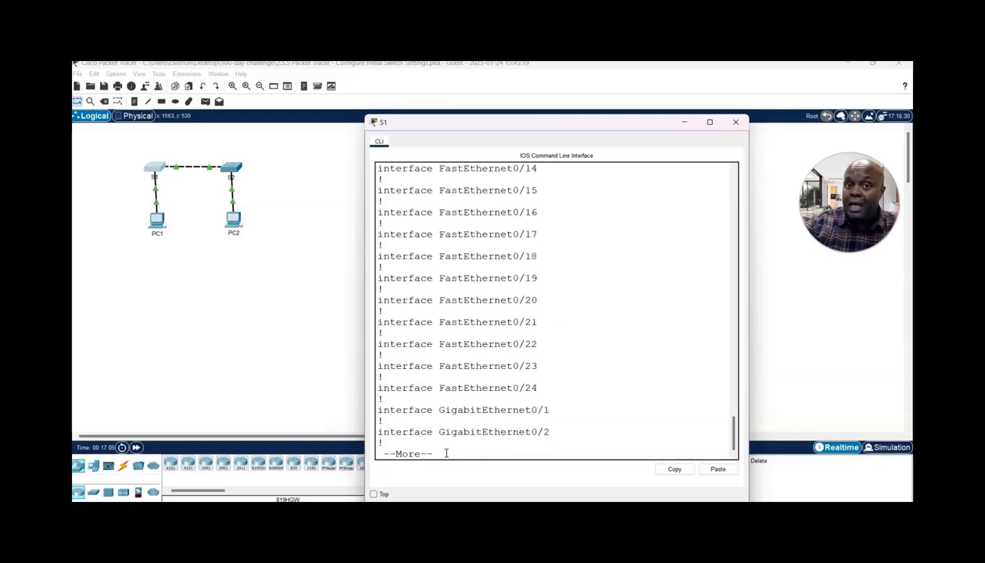
key(Return)
key(Return)
key(Return)
key(Return)
key(Return)
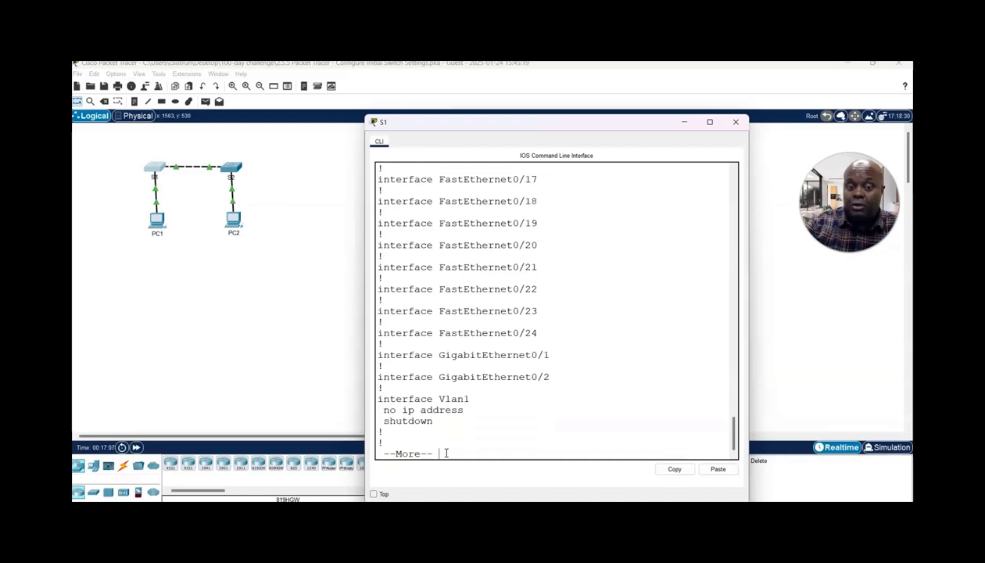
key(Return)
key(Return)
key(Return)
key(Return)
key(Return)
key(Return)
key(Return)
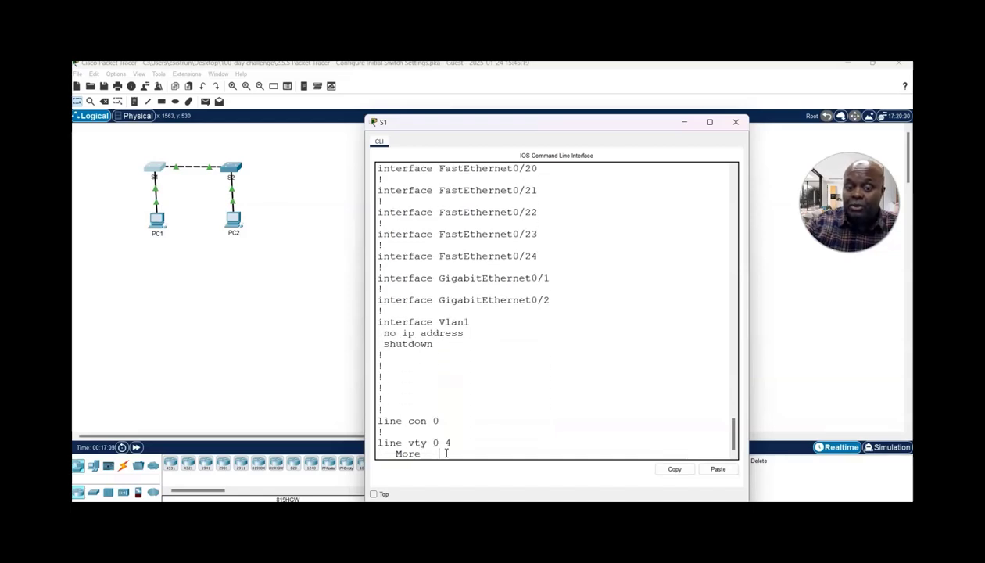
key(Return)
key(Return)
key(Return)
key(Return)
key(Return)
key(Return)
key(Return)
key(Return)
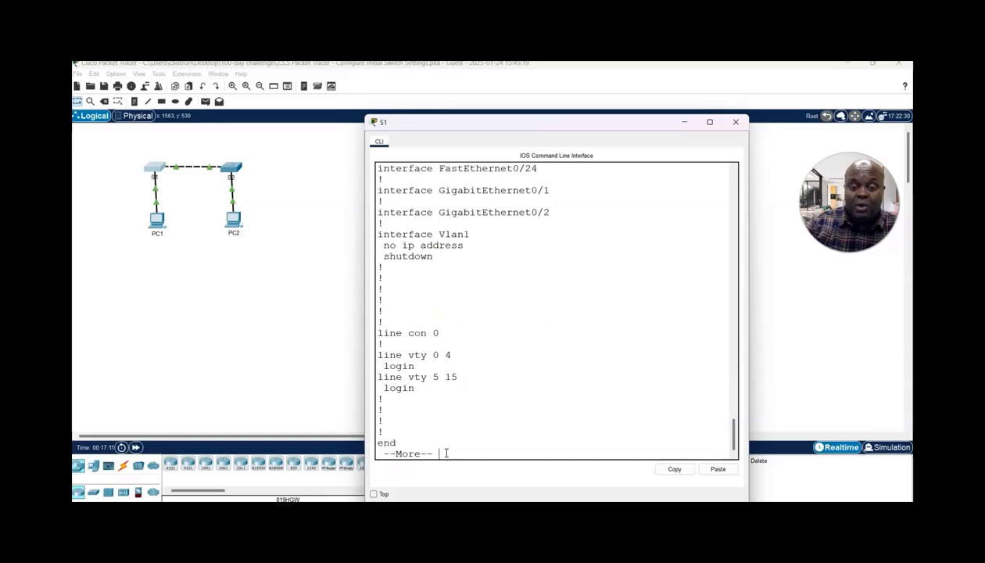
key(Return)
key(Return)
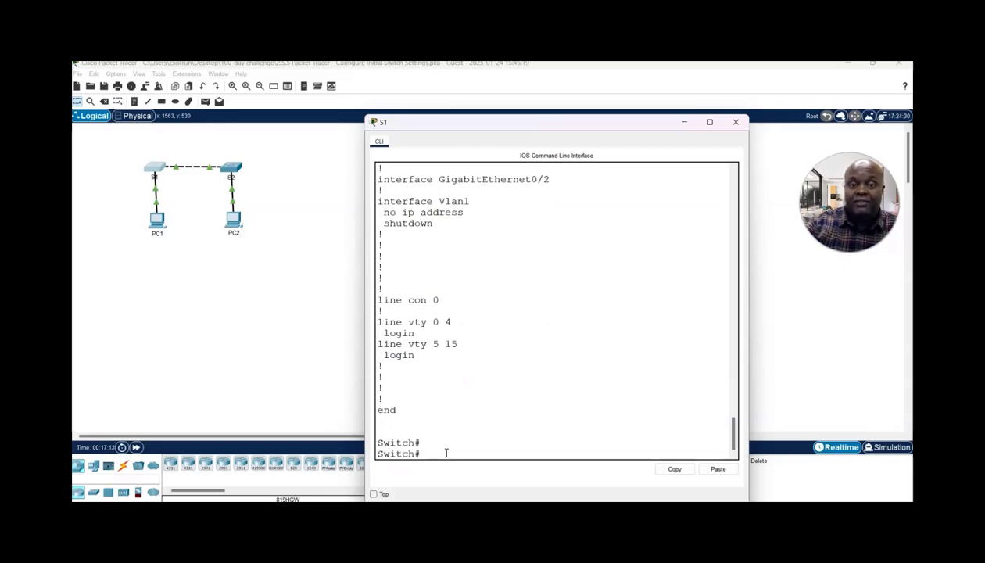
click(502, 395)
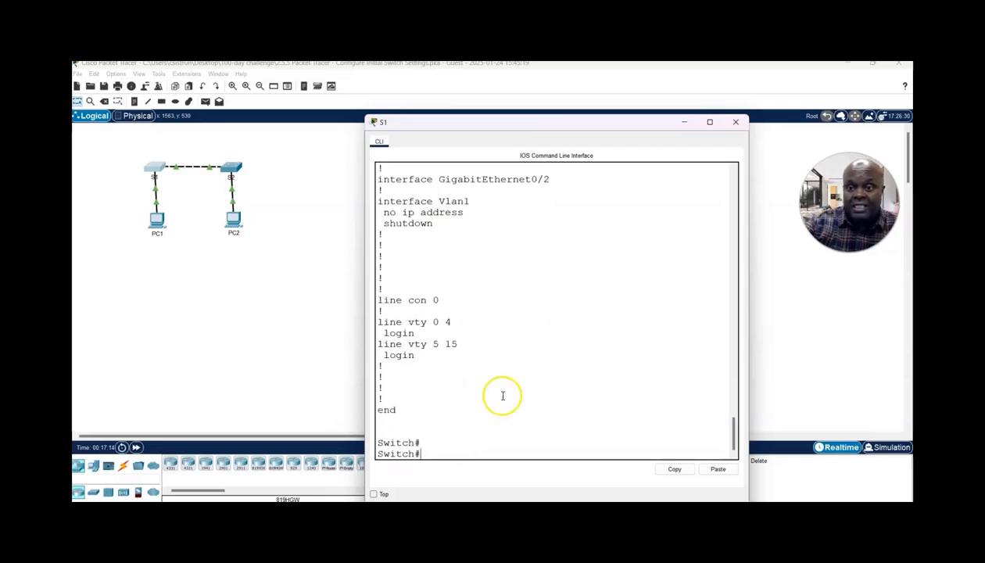
Close S1's command line, switch to the Word lab document and read the Part 2 instructions on naming the switch and securing the console line
click(738, 123)
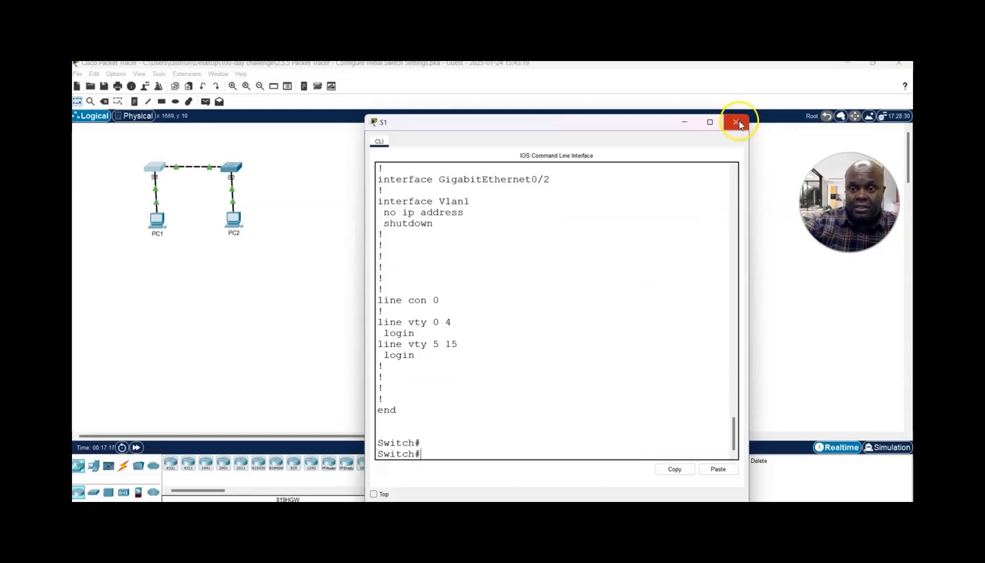
click(739, 123)
mouse_move(697, 509)
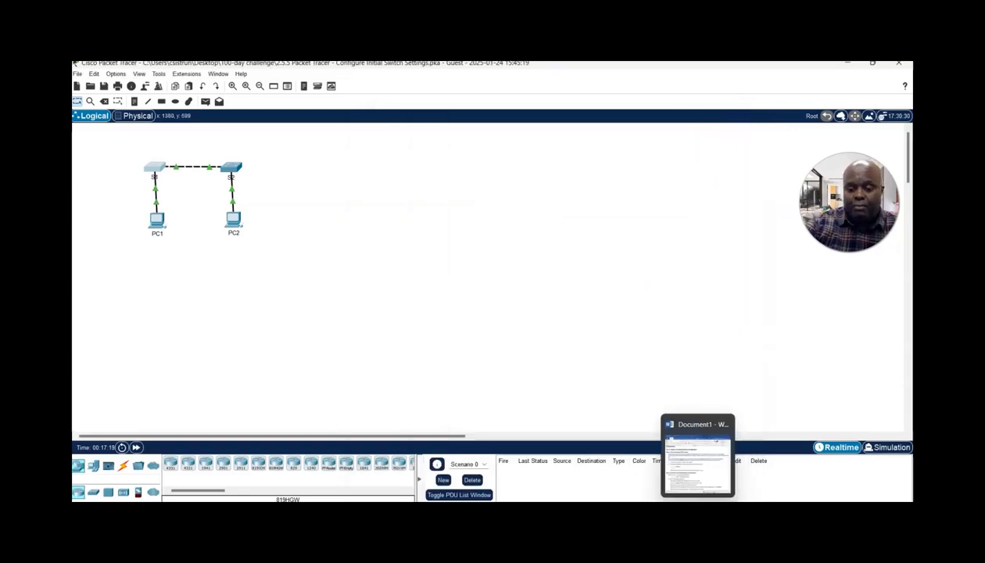
click(689, 474)
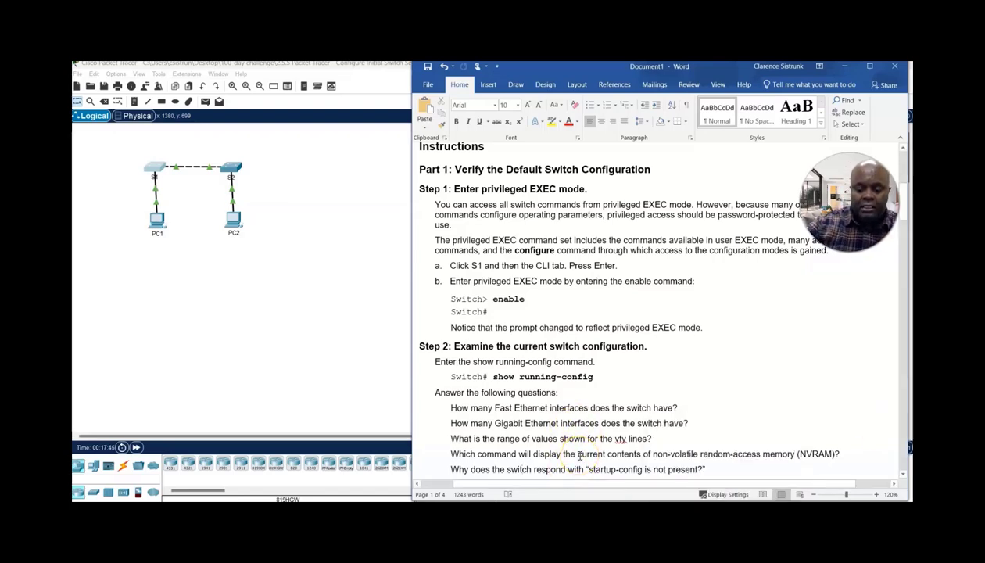
scroll(578, 455, down, 4)
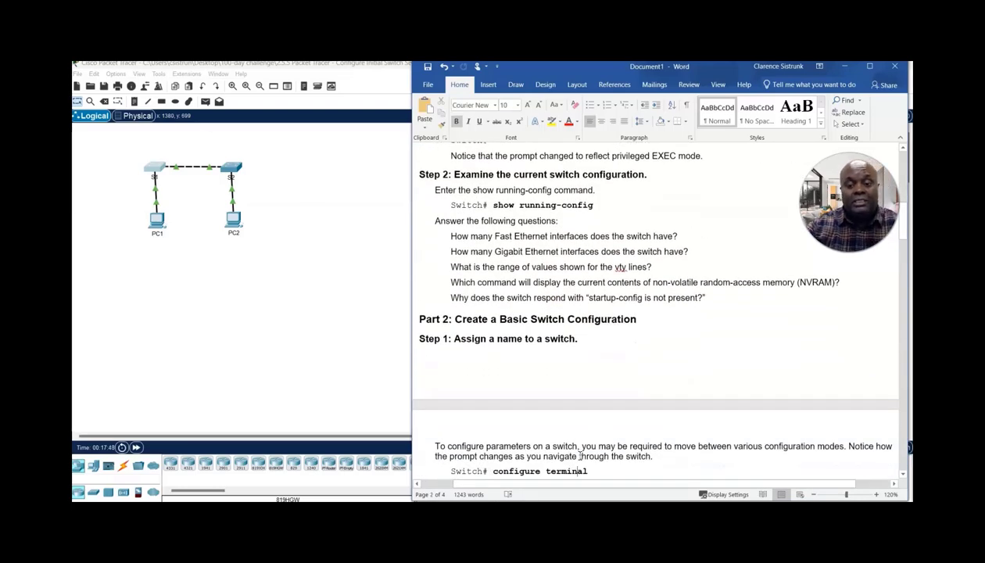
scroll(580, 458, down, 2)
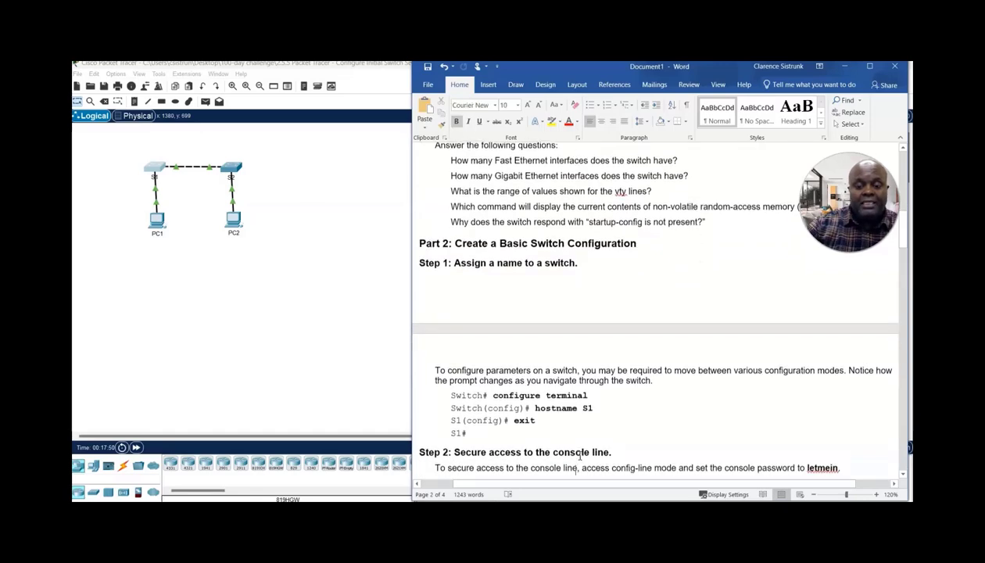
scroll(580, 457, down, 2)
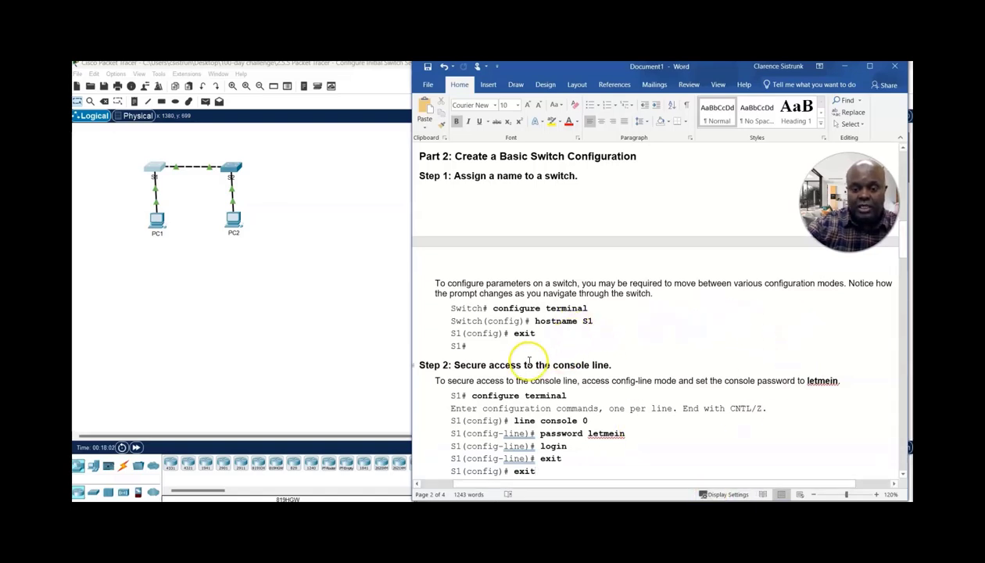
Reopen the command line of switch S1 at its privileged EXEC prompt
click(150, 169)
click(150, 169)
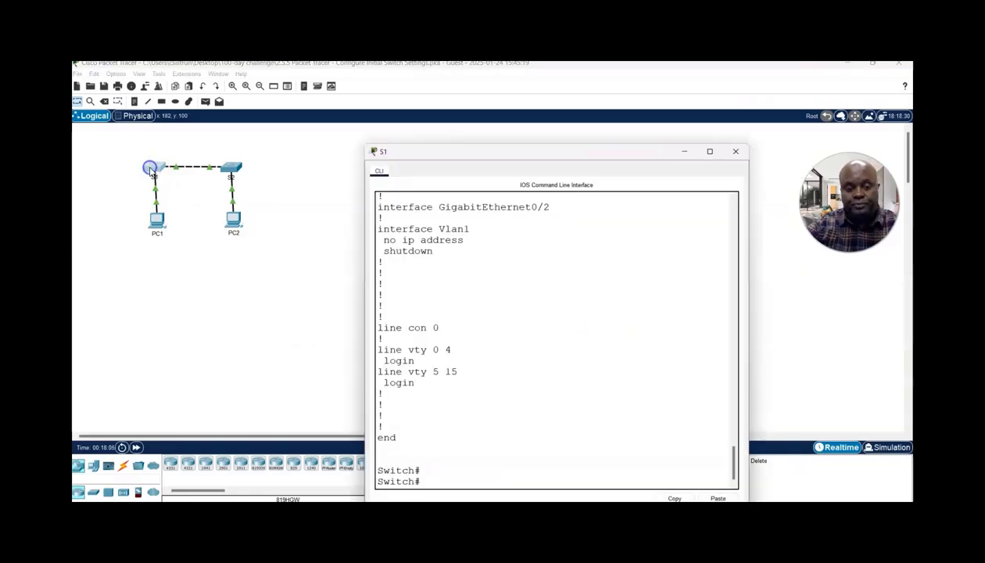
click(442, 483)
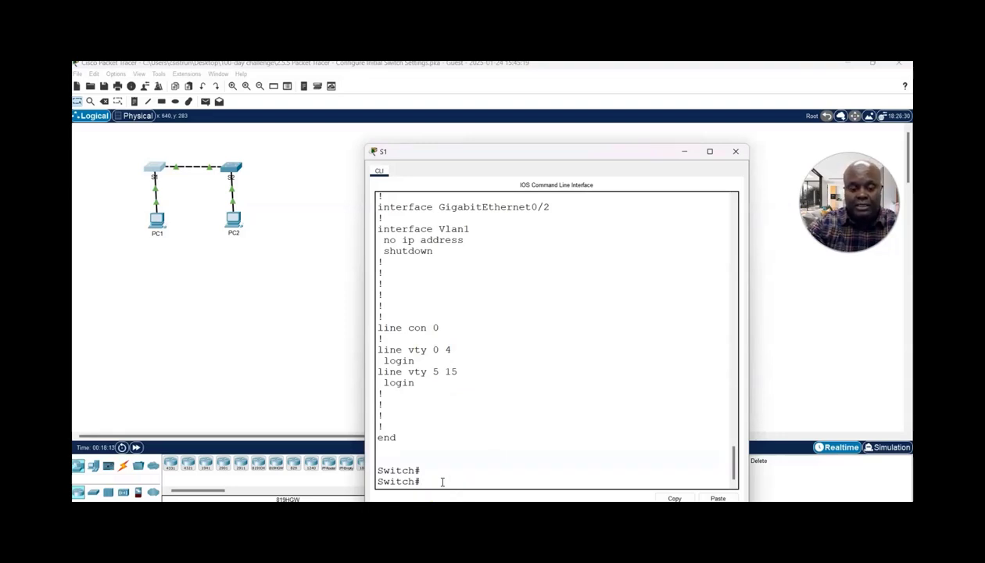
Try to set the switch's hostname with ho S1 directly from privileged EXEC mode
text(ho)
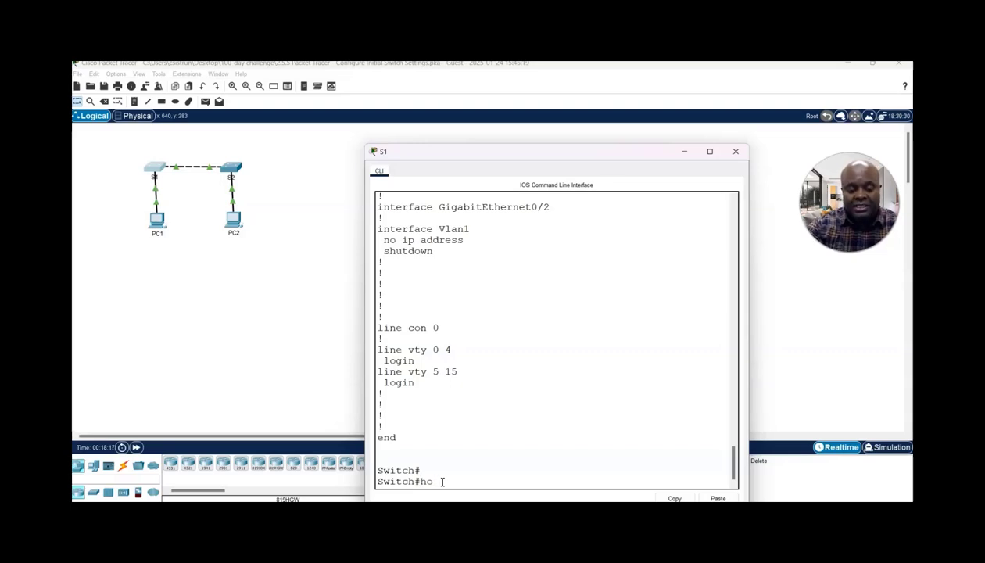
text( S1)
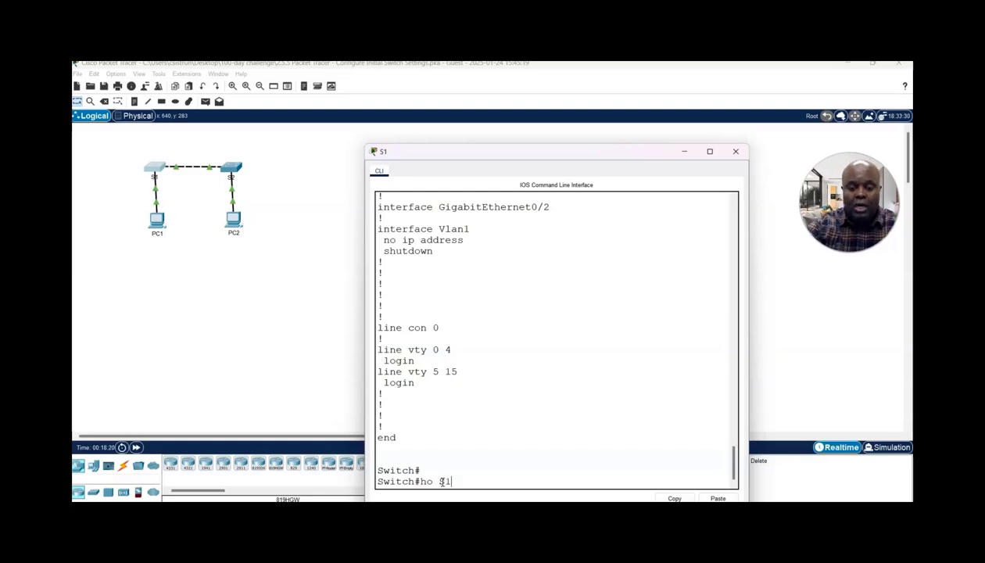
key(Return)
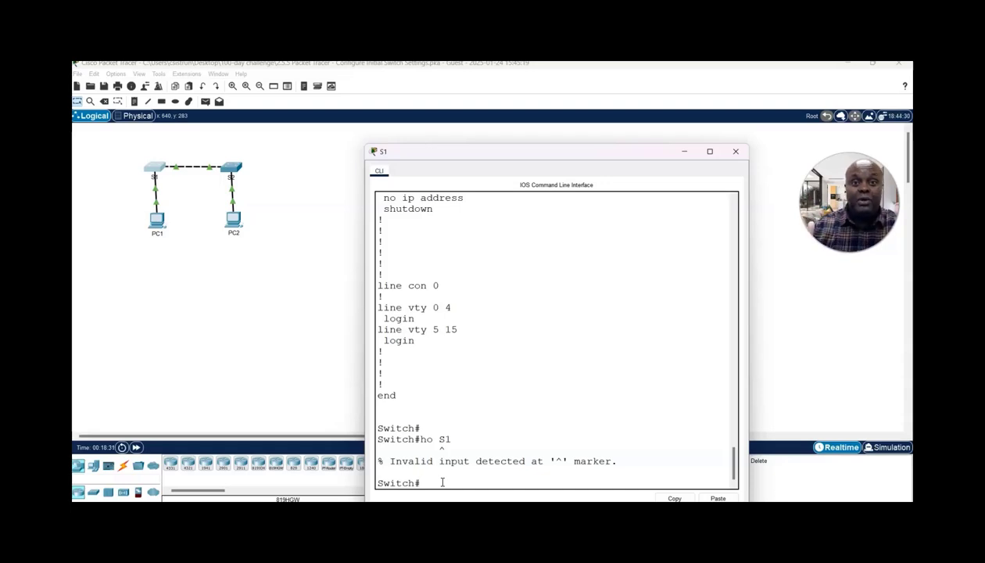
Enter global configuration mode with conf t and set the switch's hostname to S1 with ho S1
text(conf)
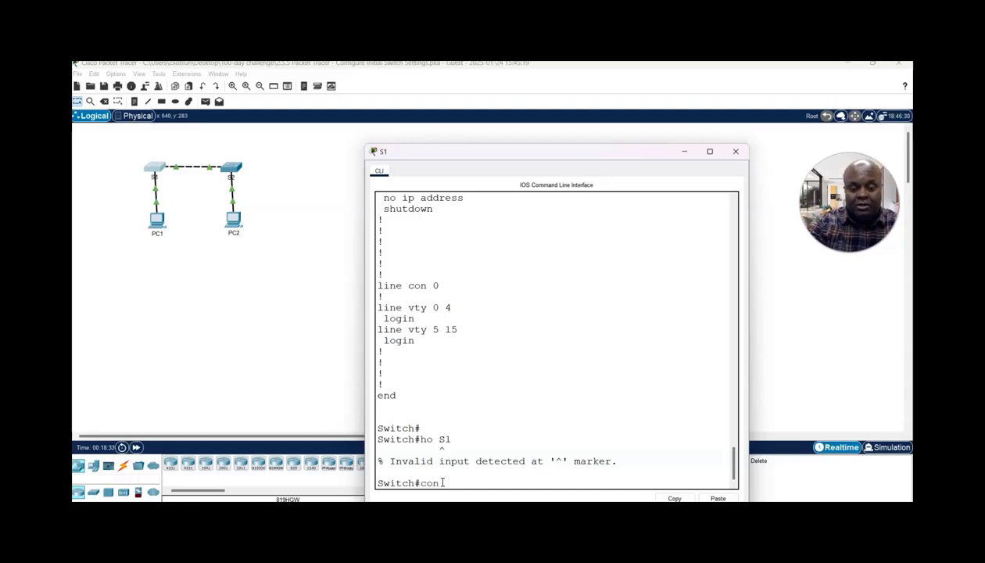
text( t)
key(Return)
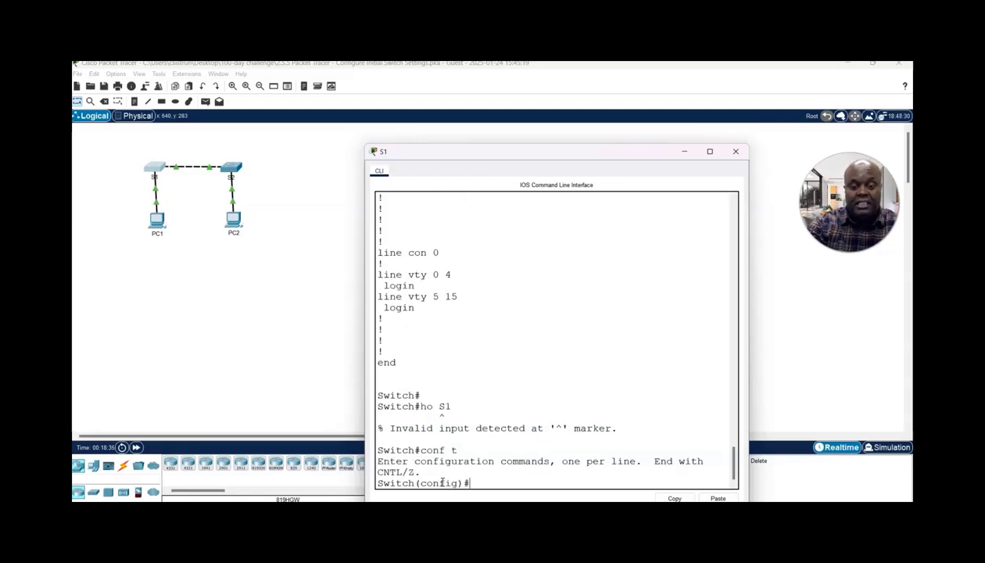
text(ho)
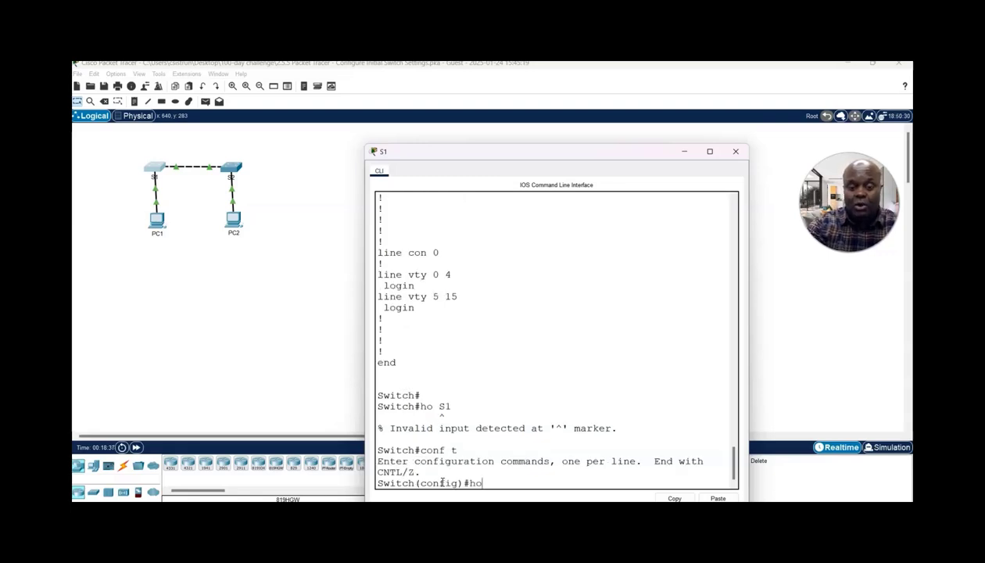
text( S1)
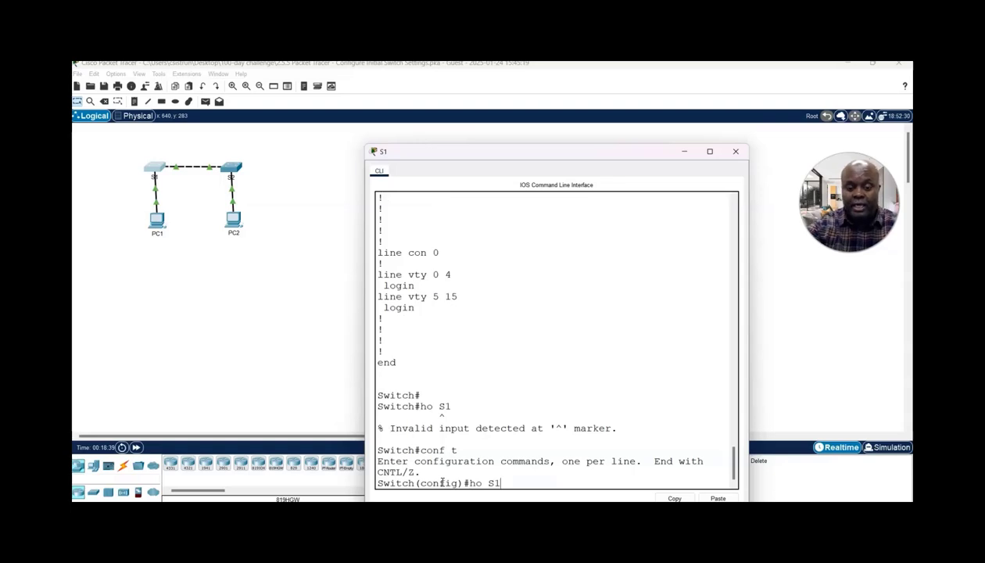
key(Return)
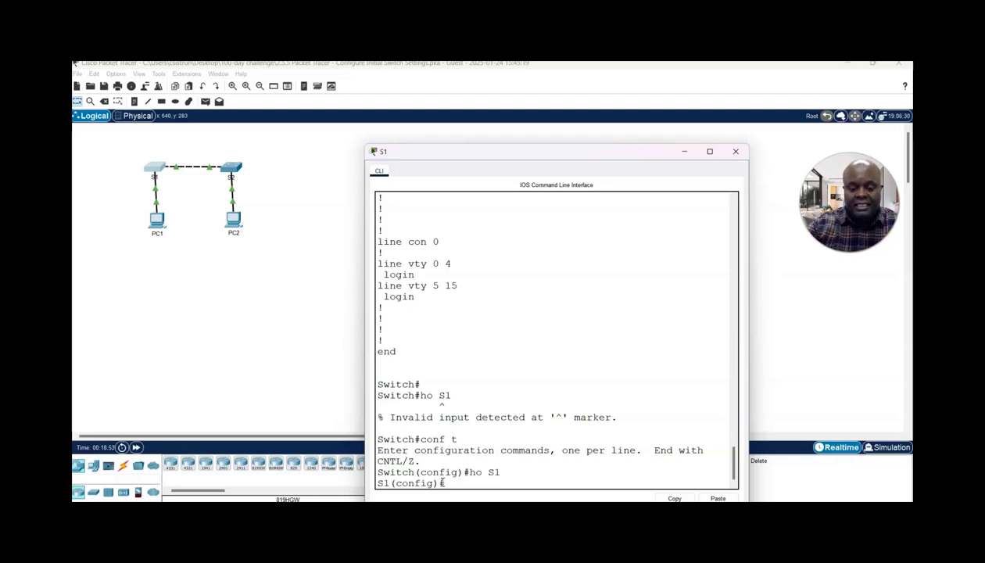
Leave global configuration mode with exit to return to S1's privileged EXEC prompt
text(e)
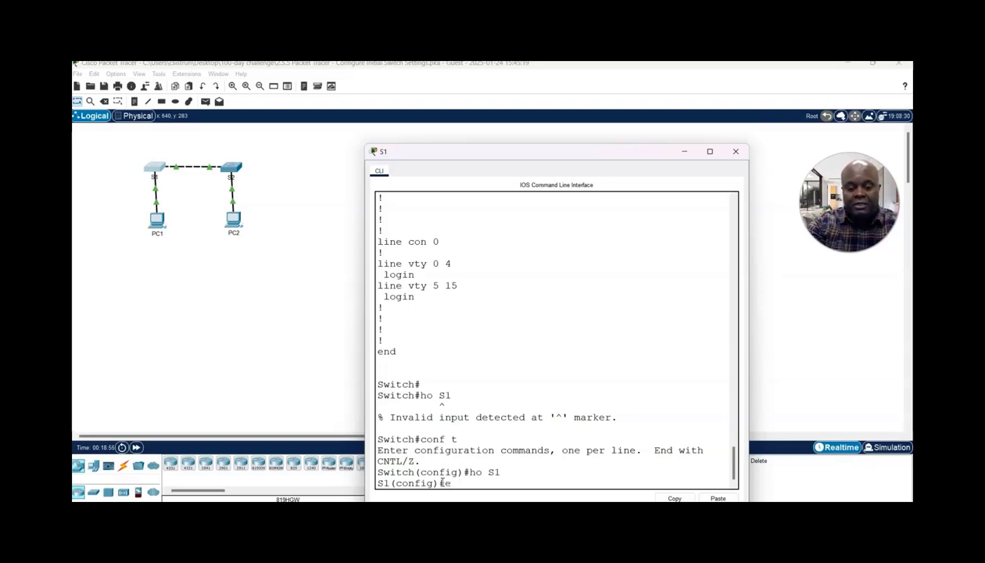
text(xit)
key(Return)
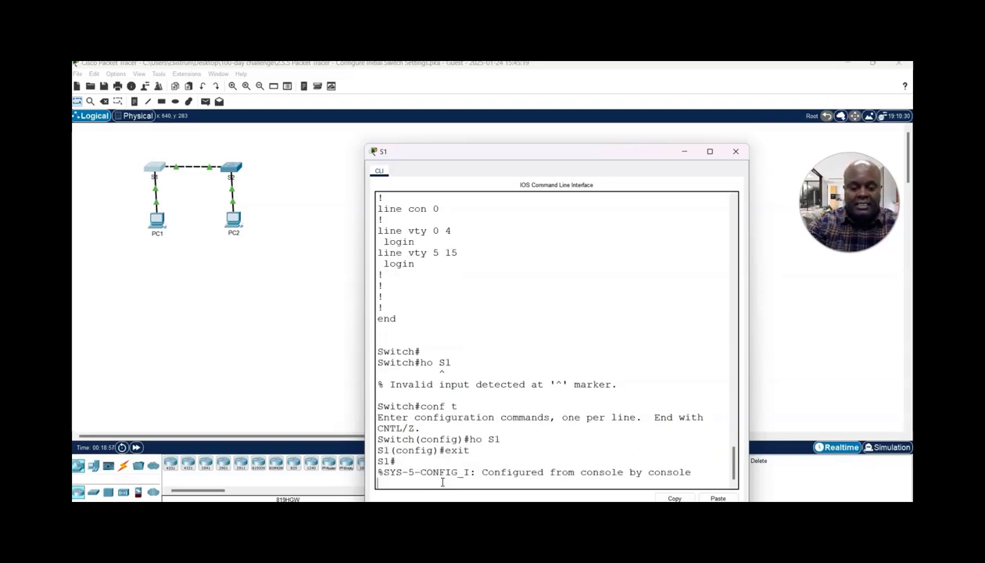
key(Return)
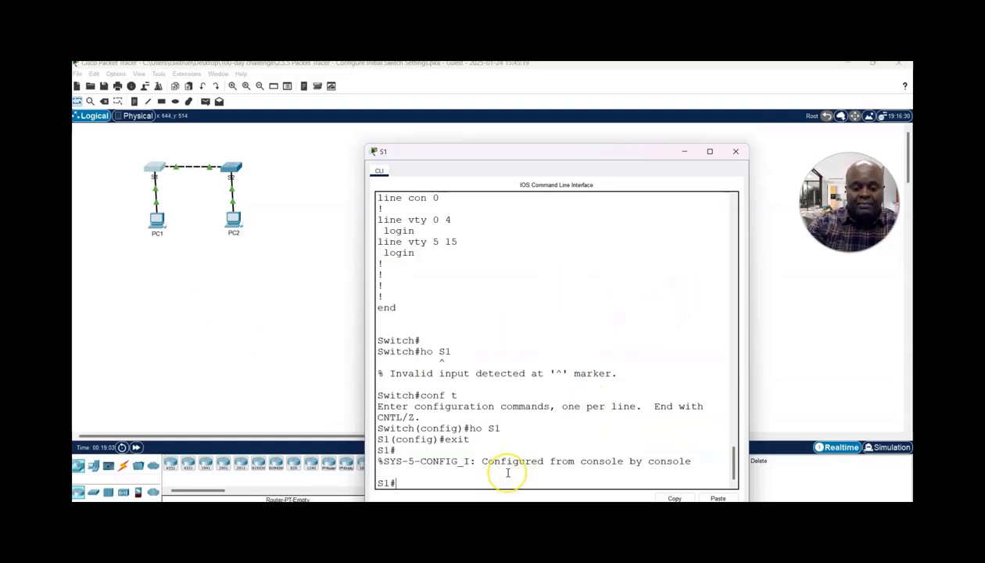
Display S1's running configuration with show run to check the hostname entry, and close the command line window
text(show run)
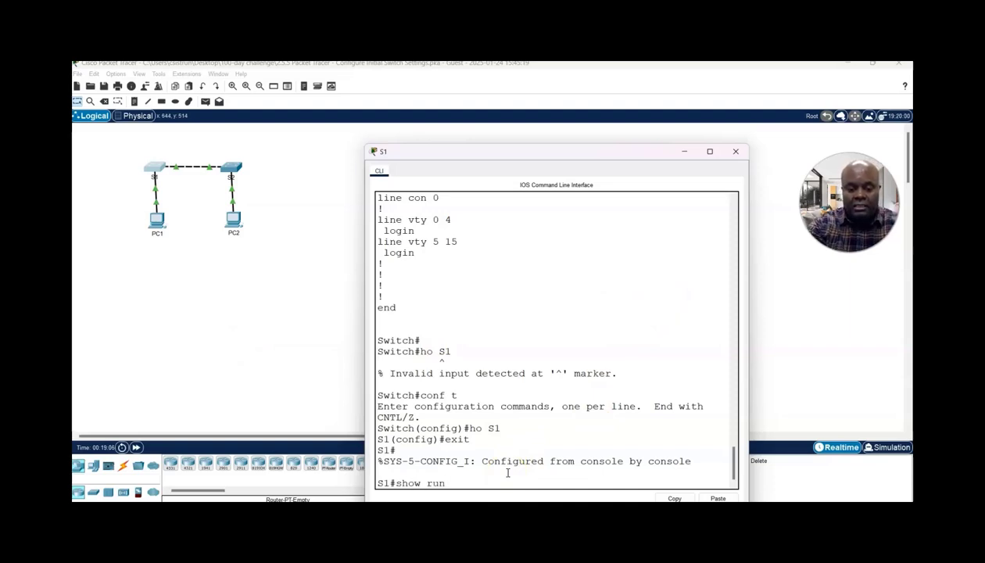
key(Return)
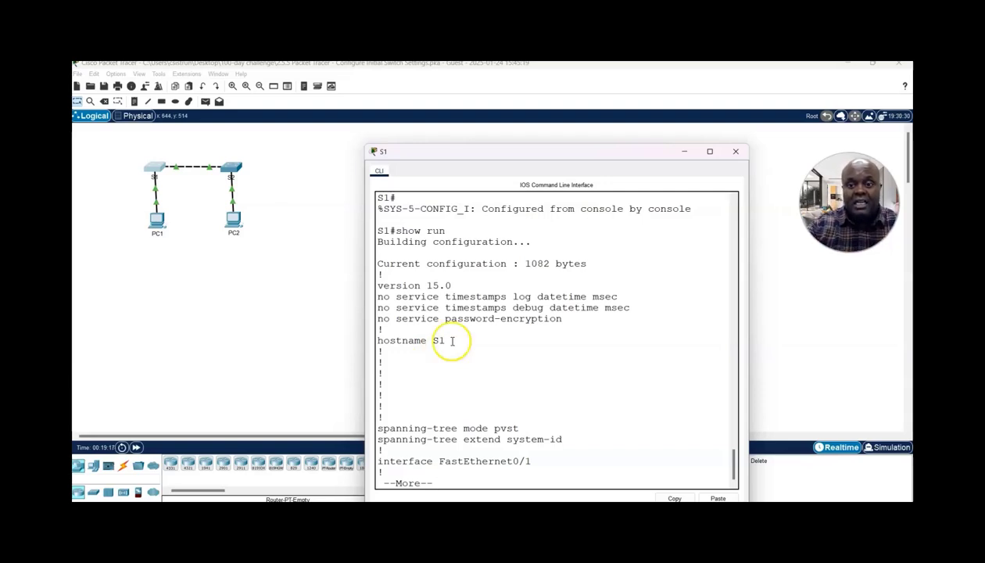
click(735, 153)
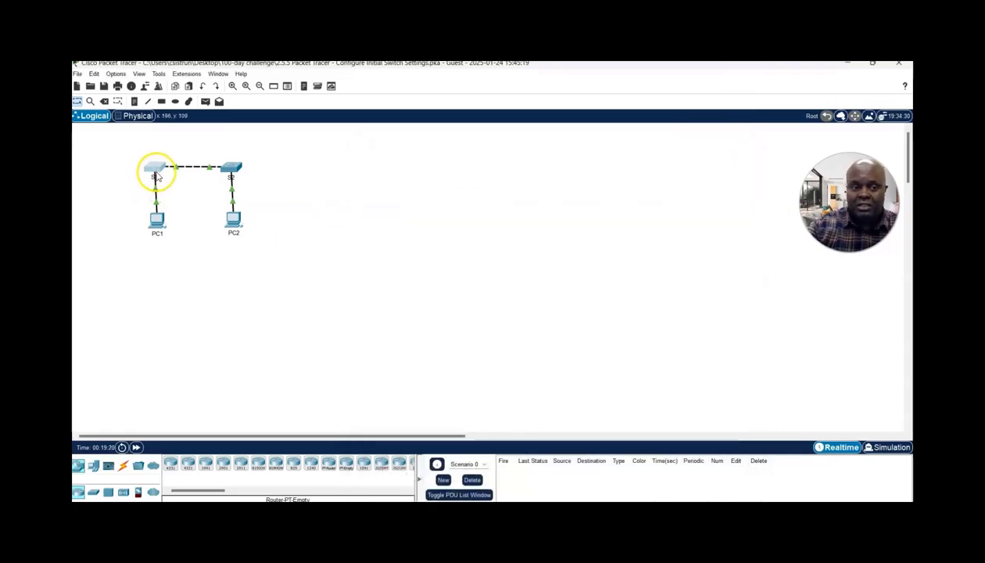
mouse_move(155, 176)
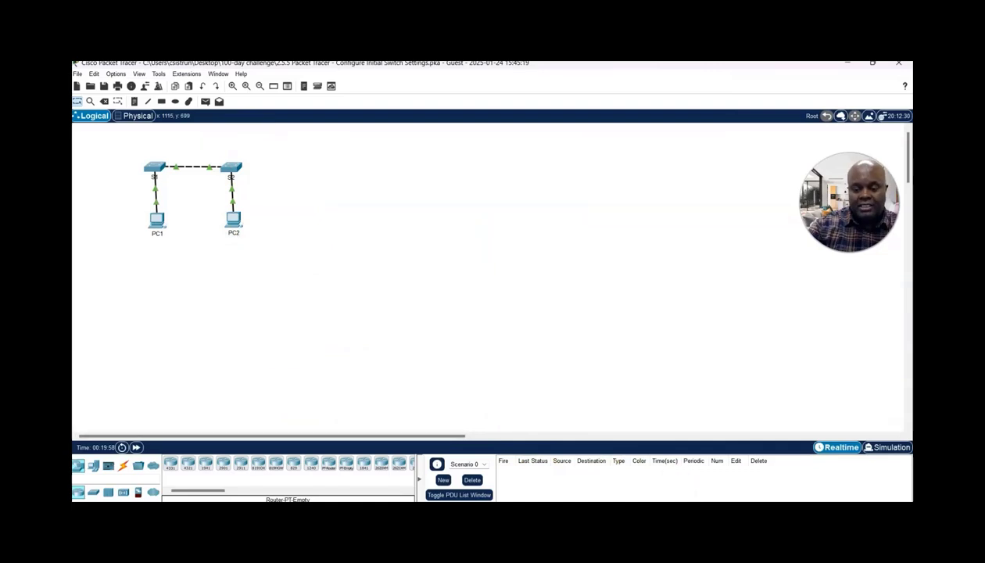
Switch to the Word lab document and read the instructions for Steps 2 to 4 on securing console and privileged mode access
key(alt+Tab)
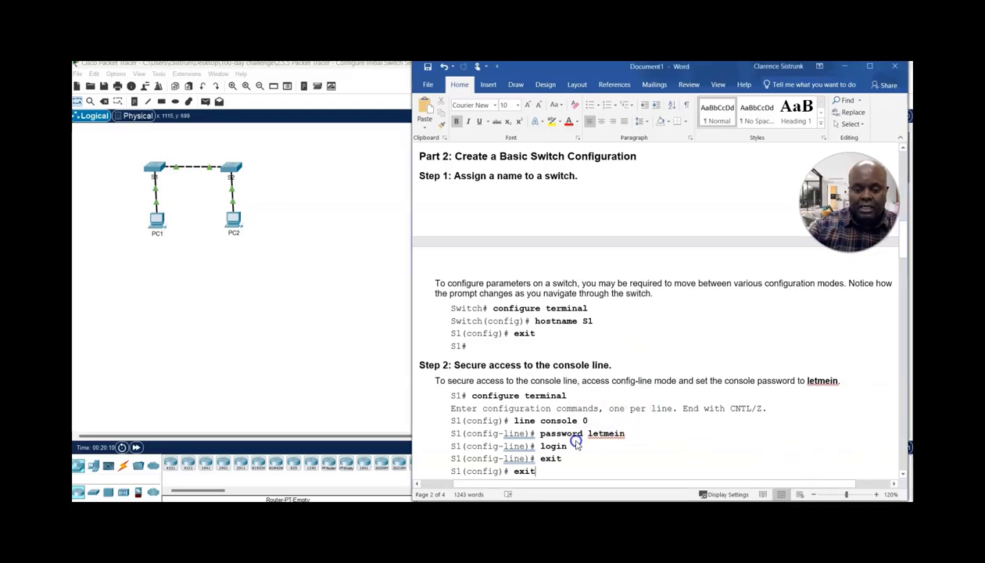
key(Down)
key(Down)
key(Down)
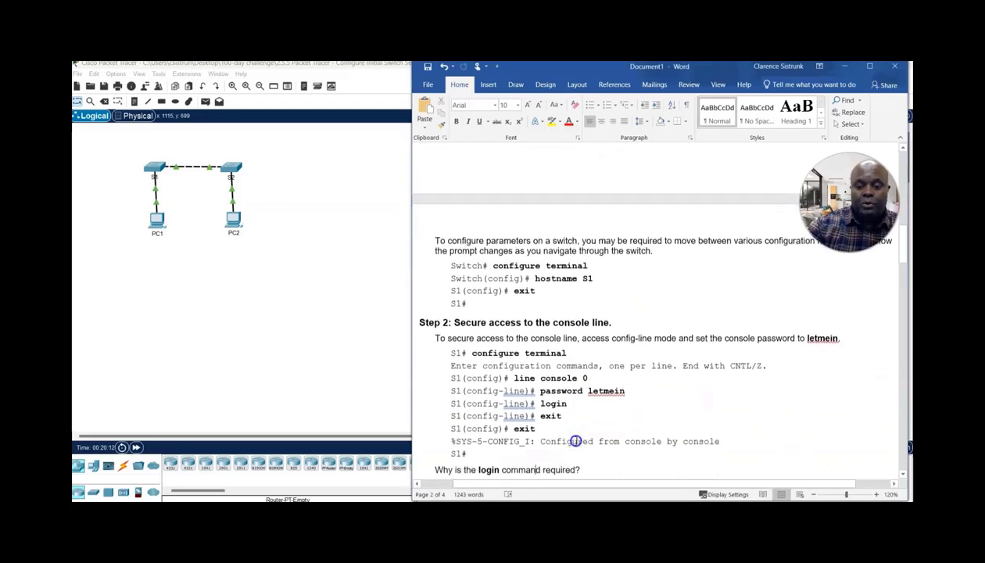
key(Down)
key(Down)
key(Down)
key(Down)
key(Down)
key(Down)
key(Down)
key(Down)
key(Down)
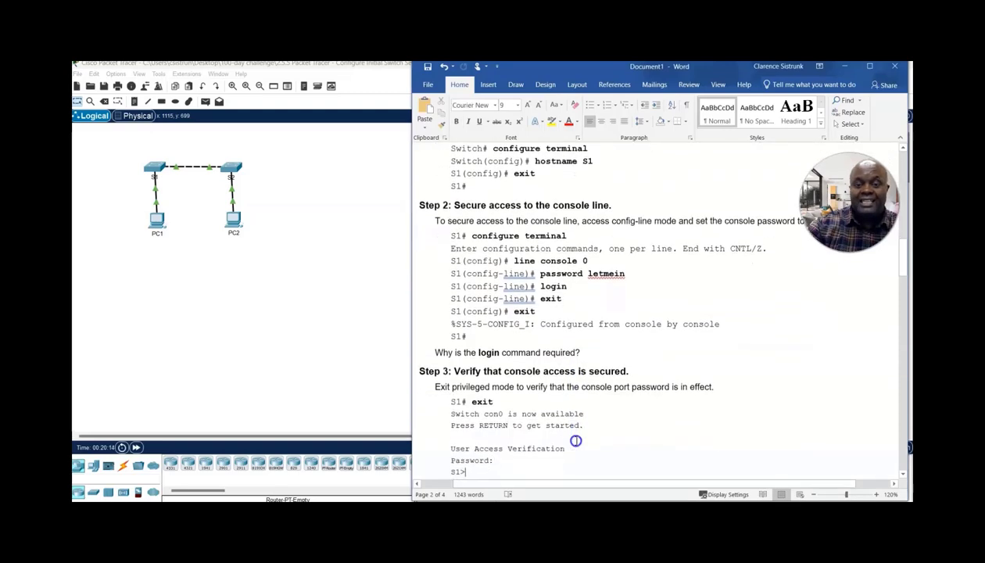
key(Down)
key(Down)
key(Down)
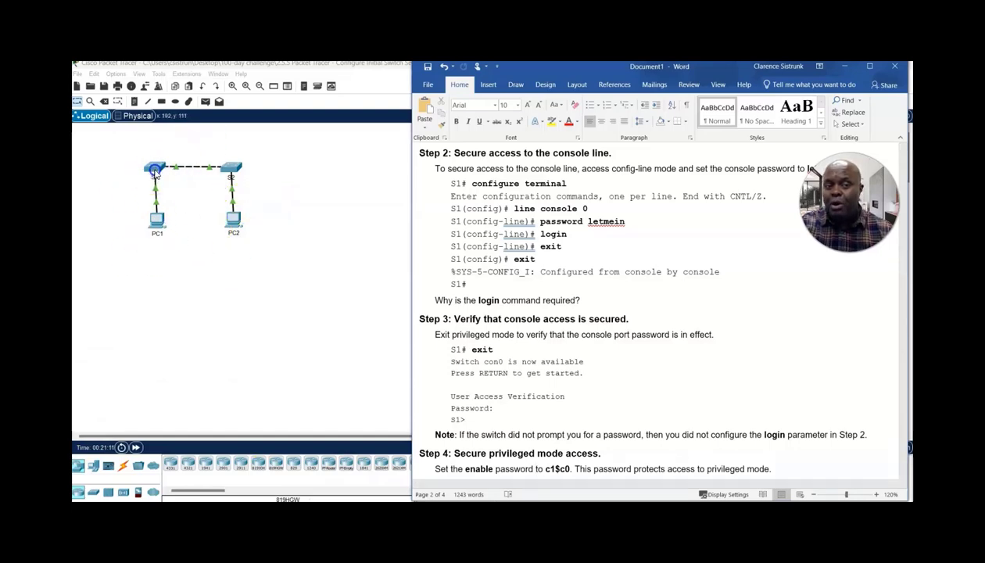
click(157, 169)
click(156, 169)
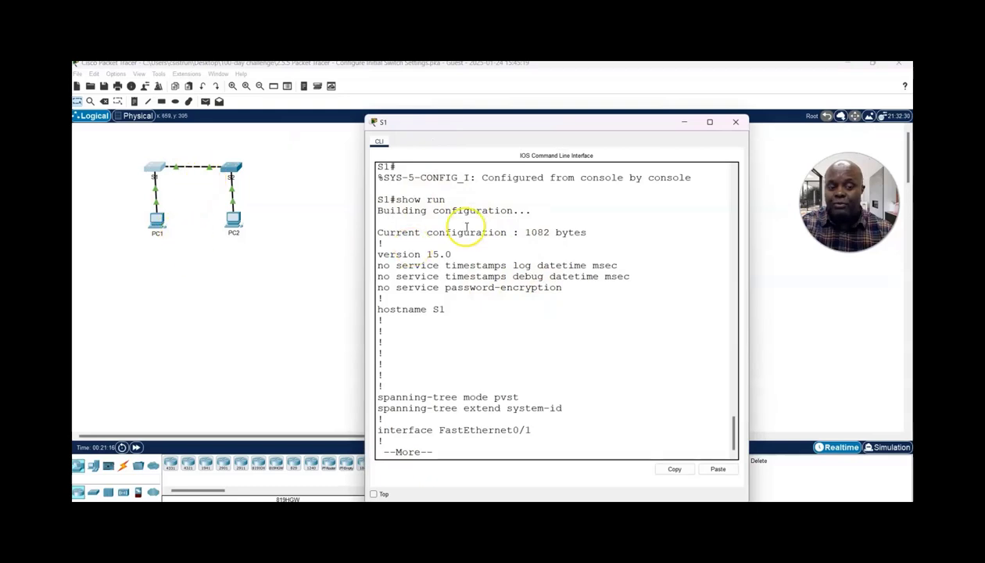
click(735, 122)
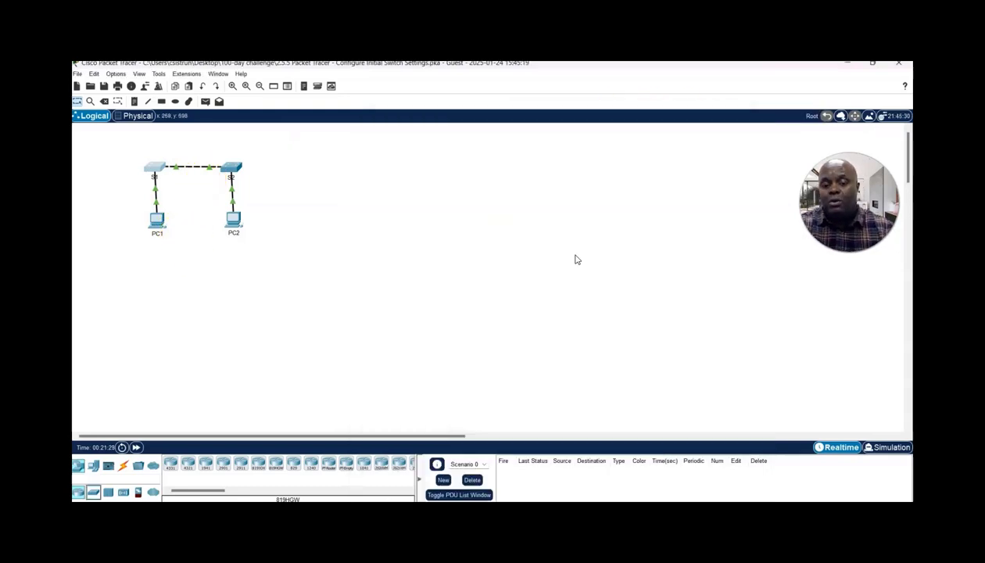
Reopen S1's command line and page through the remaining running configuration output until the privileged EXEC prompt returns
click(153, 169)
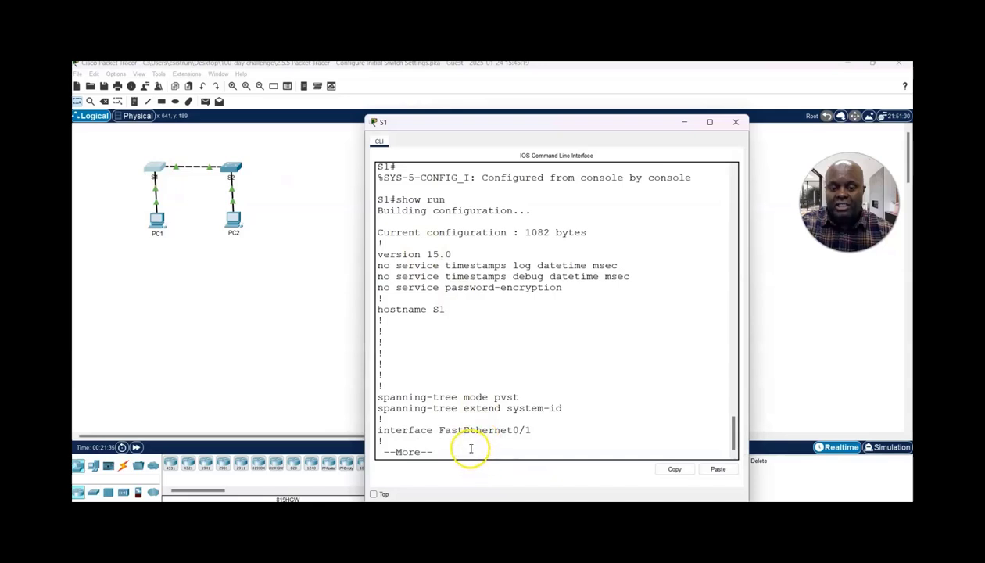
key(Return)
key(Return)
key(Return)
key(Return)
key(Return)
key(Return)
key(Return)
key(Return)
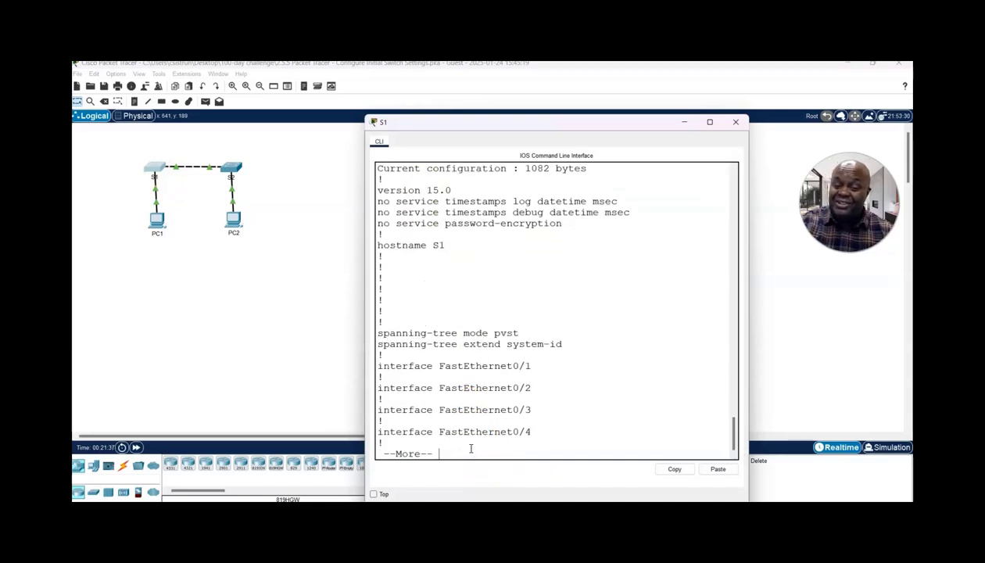
key(Return)
key(Return)
key(Return)
key(Return)
key(Return)
key(Return)
key(Return)
key(Return)
key(Return)
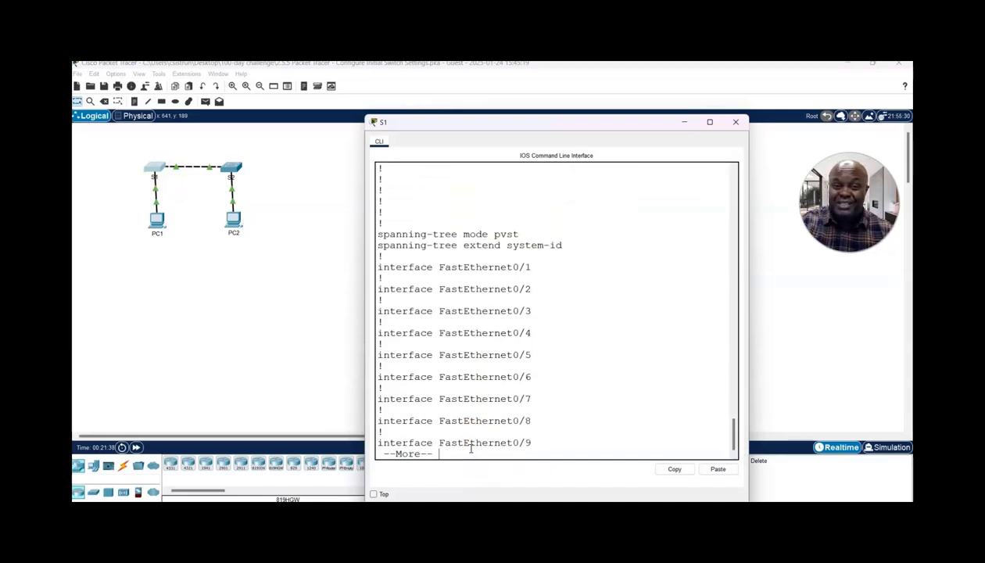
key(Return)
key(Return)
key(Return)
key(Return)
key(Return)
key(Return)
key(Return)
key(Return)
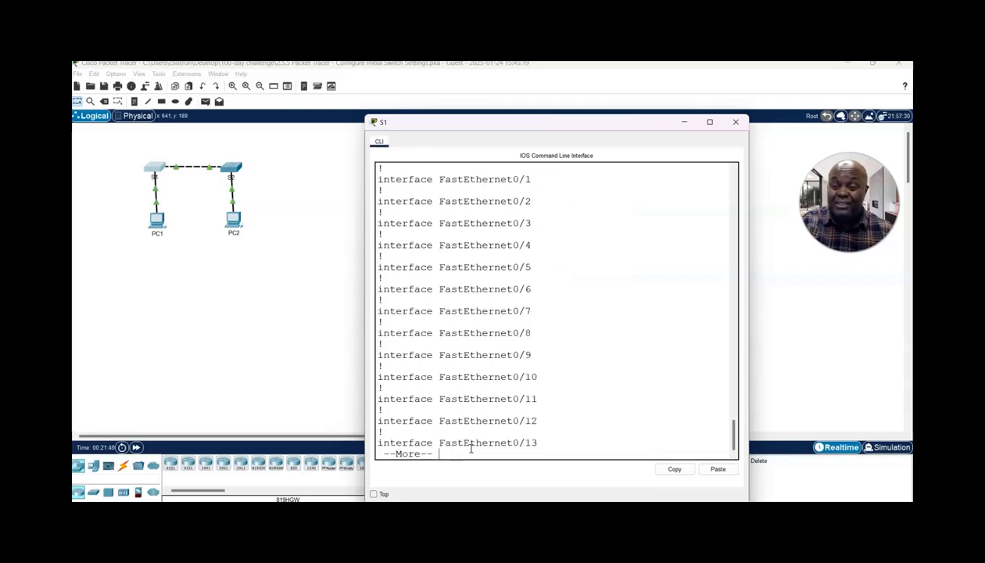
key(Return)
key(Return)
key(Return)
key(Return)
key(Return)
key(Return)
key(Return)
key(Return)
key(Return)
key(Return)
key(Return)
key(Return)
key(Return)
key(Return)
key(Return)
key(Return)
key(Return)
key(Return)
key(Return)
key(Return)
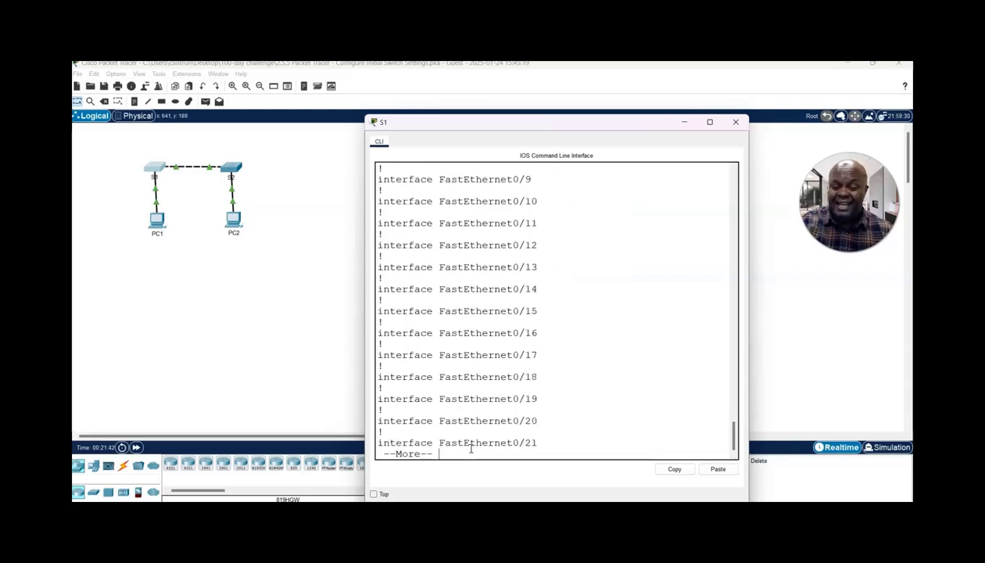
key(Return)
key(Return)
key(Return)
key(Return)
key(Return)
key(Return)
key(Return)
key(Return)
key(Return)
key(Return)
key(Return)
key(Return)
key(Return)
key(Return)
key(Return)
key(Return)
key(Return)
key(Return)
key(Return)
key(Return)
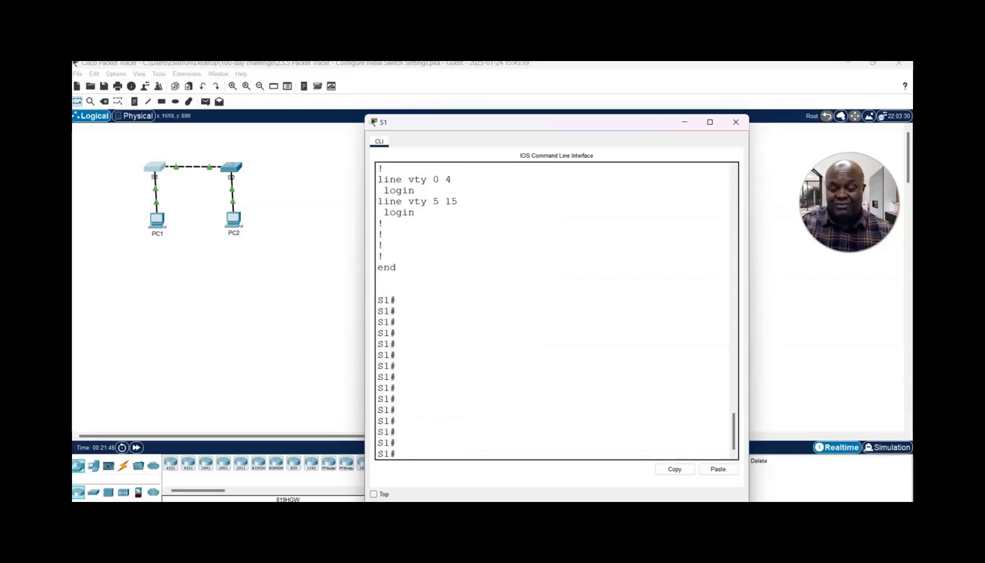
Bring up the Word lab document and move S1's command line window beside the Step 2 console line instructions
key(alt+Tab)
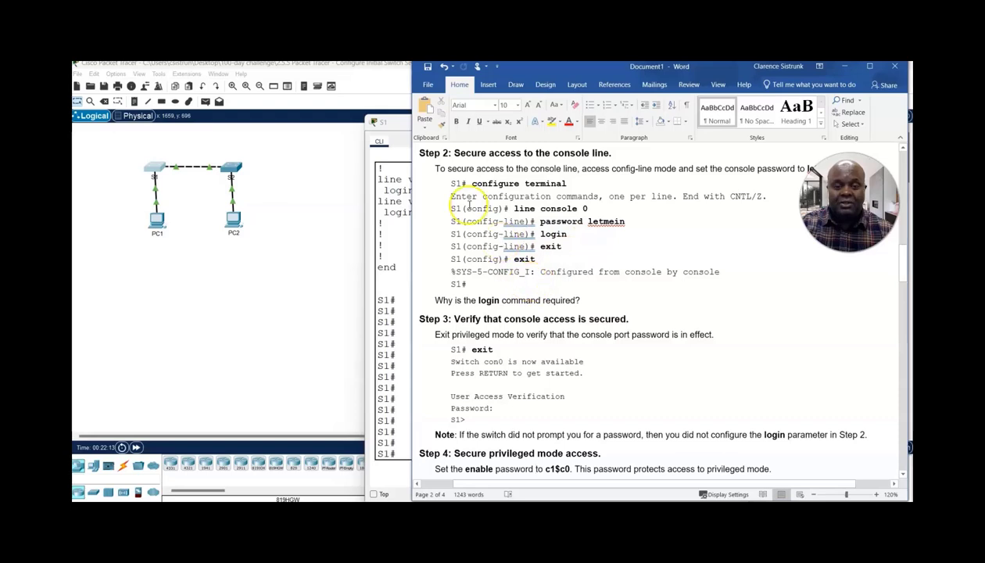
click(394, 125)
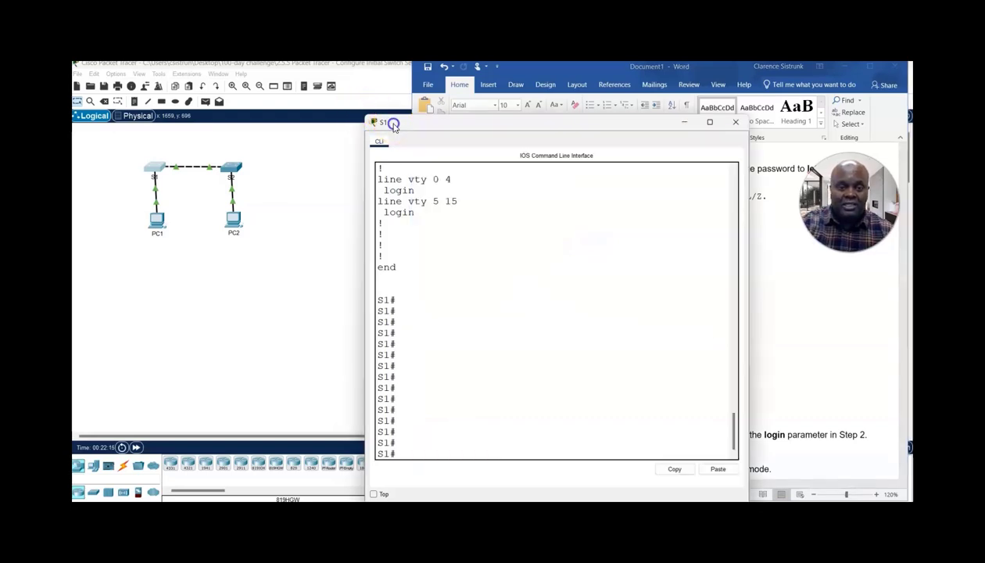
drag(393, 124, 115, 114)
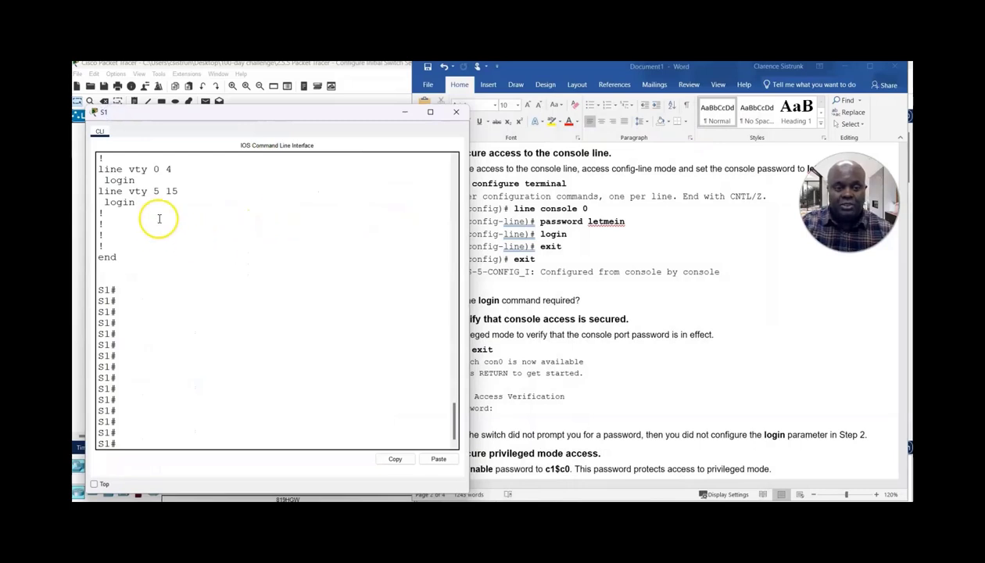
Enter global configuration mode on S1 with conf t and open console line configuration with line console 0
click(144, 297)
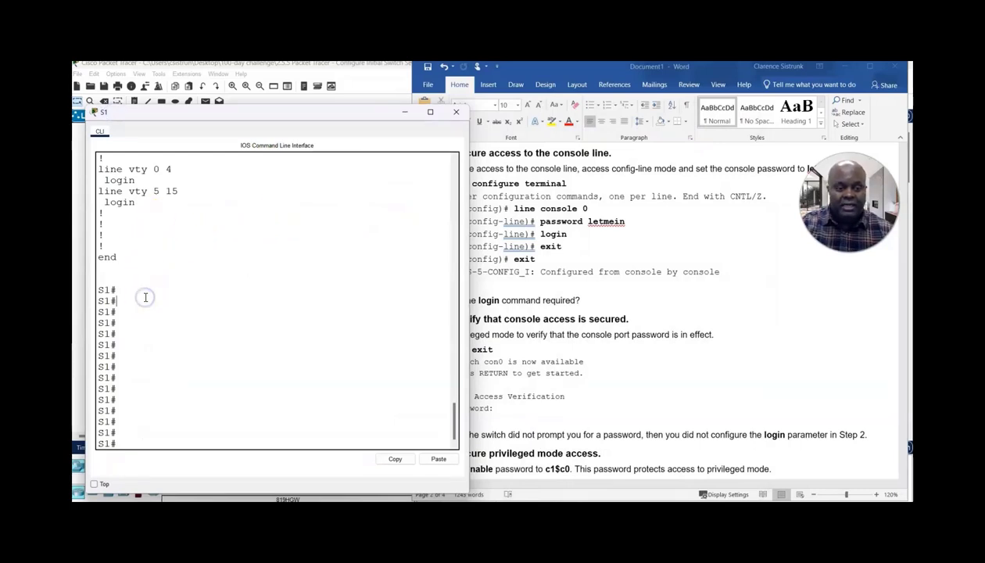
key(Return)
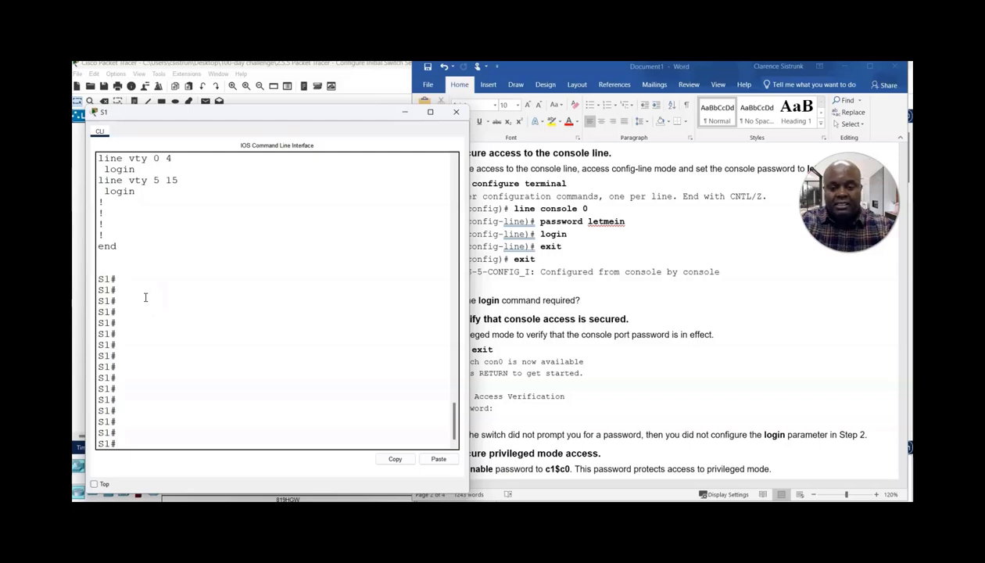
text(conf)
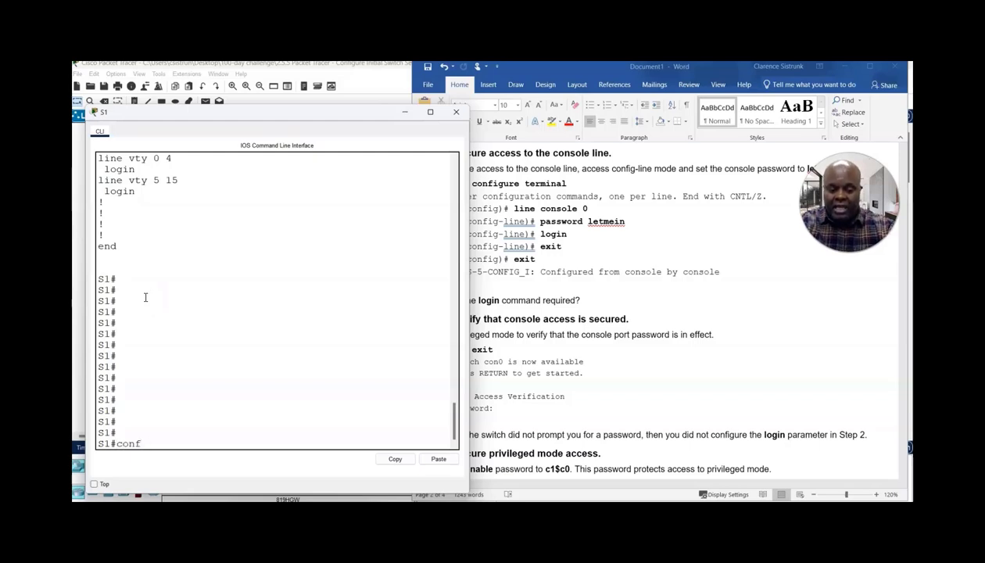
text( t)
key(Return)
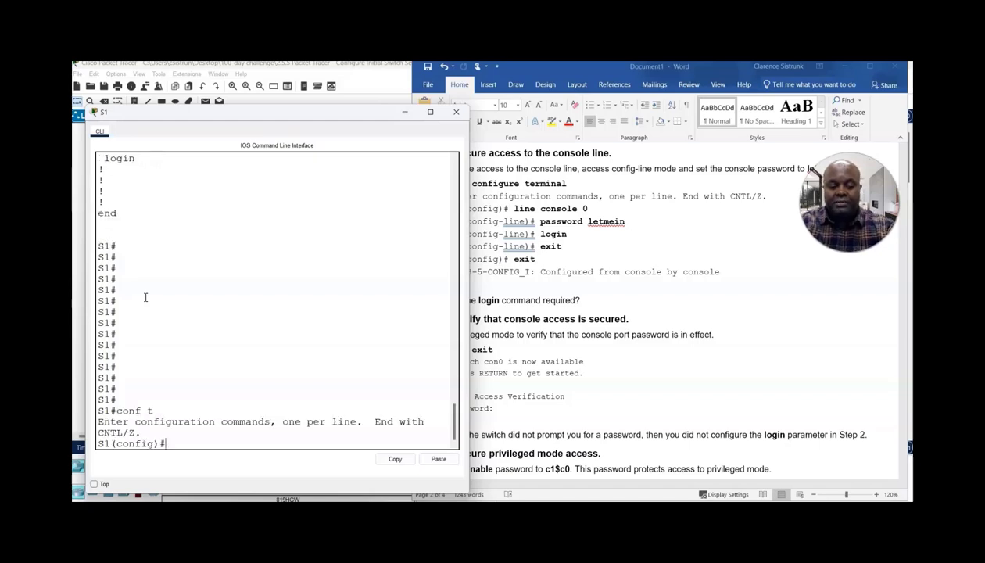
text(line)
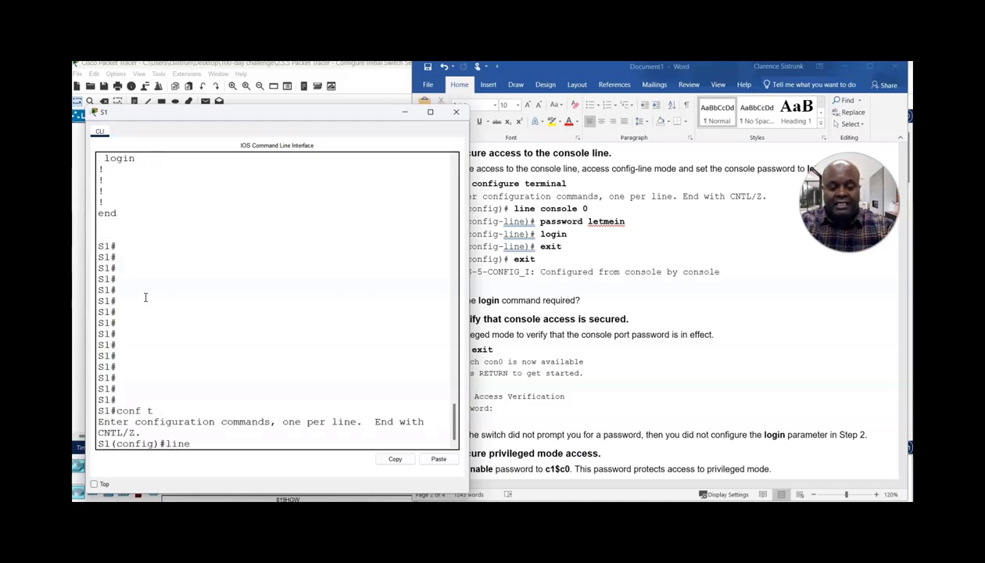
text( cons)
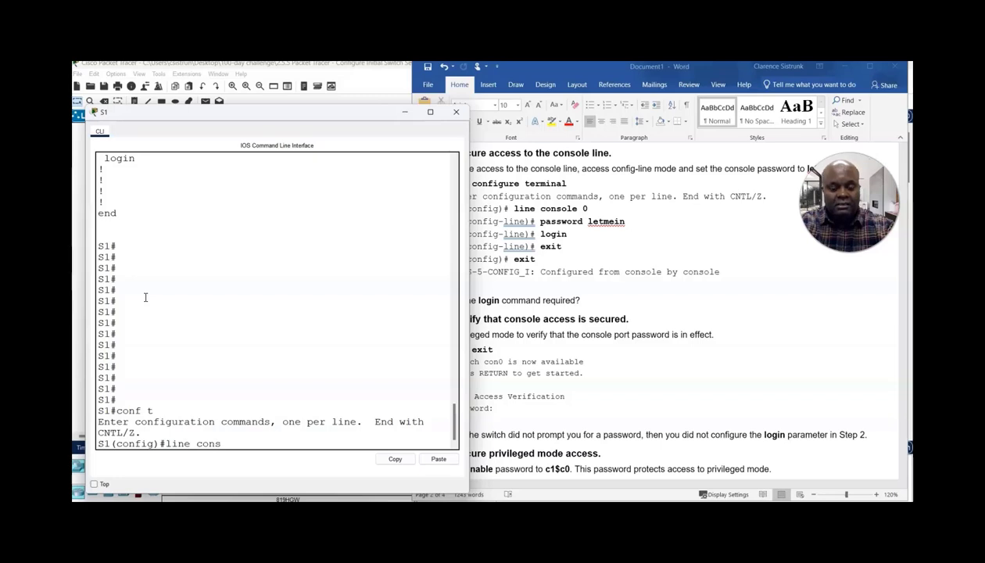
text(ole)
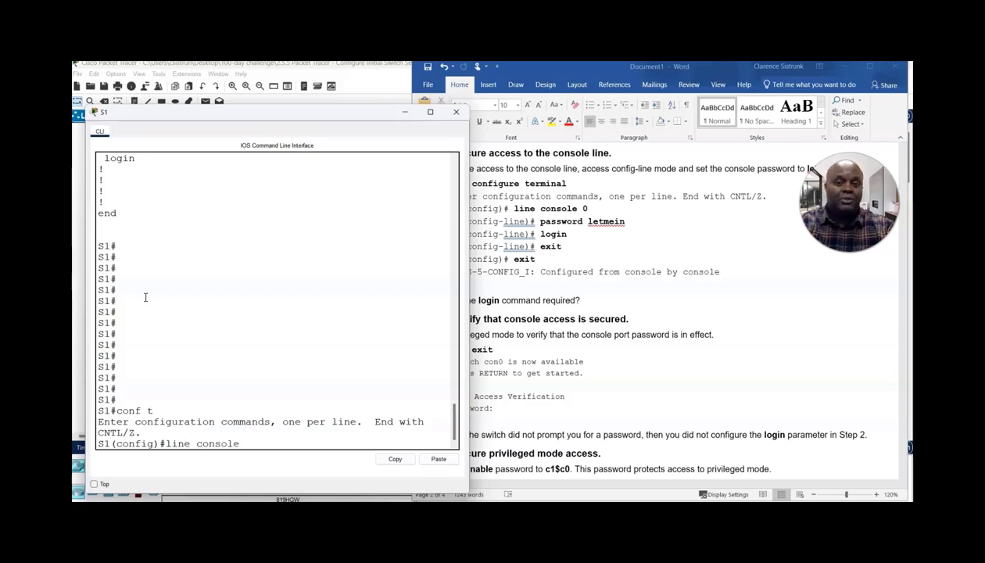
text( 0)
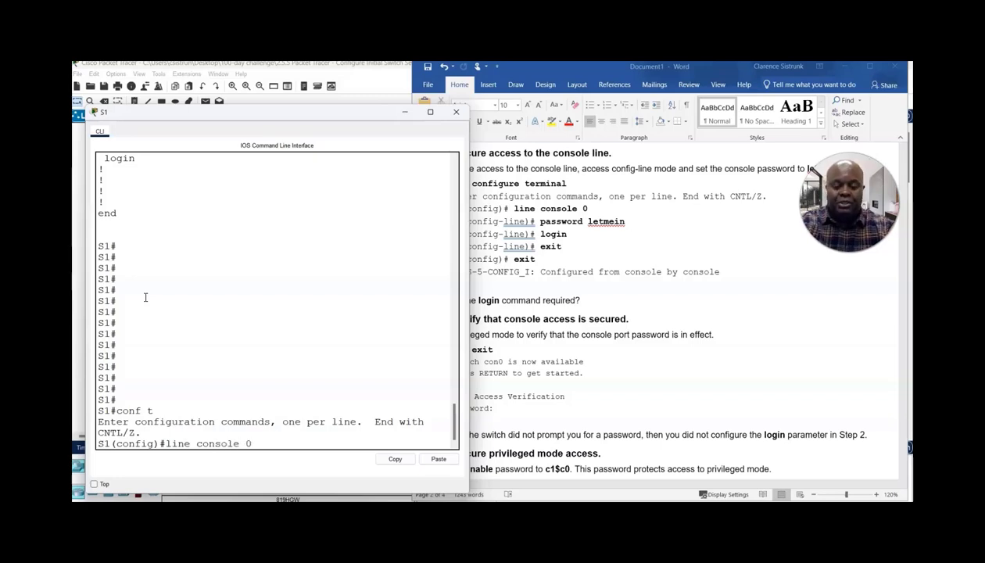
key(Return)
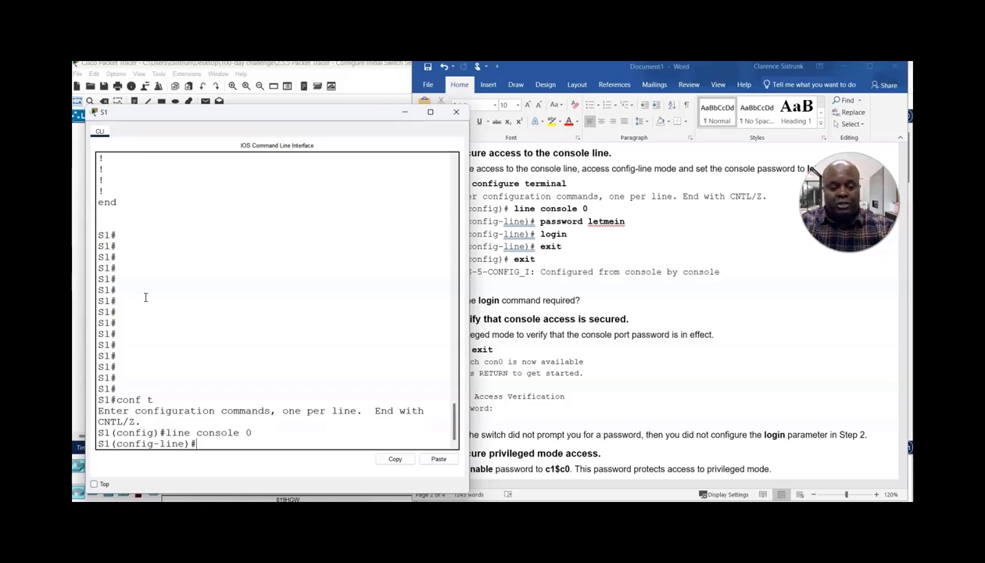
Set the console line password on S1 to the one given in the lab's Step 2
text(pas)
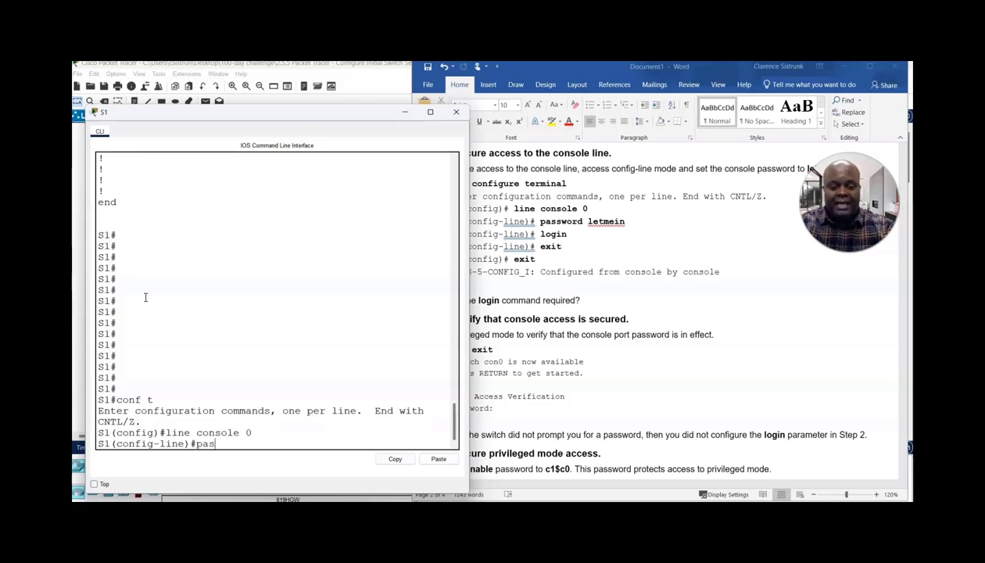
text(seor)
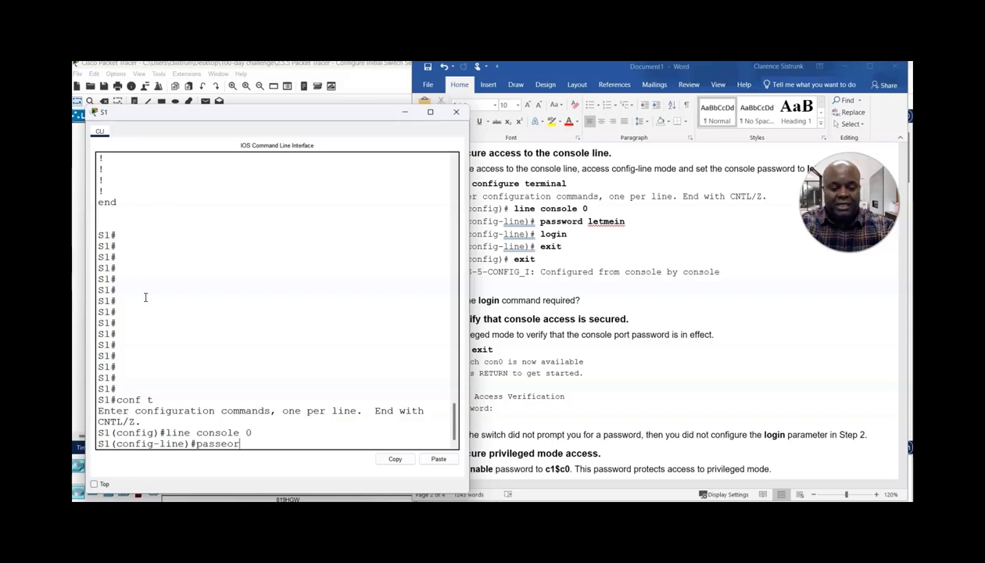
key(BackSpace)
key(BackSpace)
key(BackSpace)
text(word)
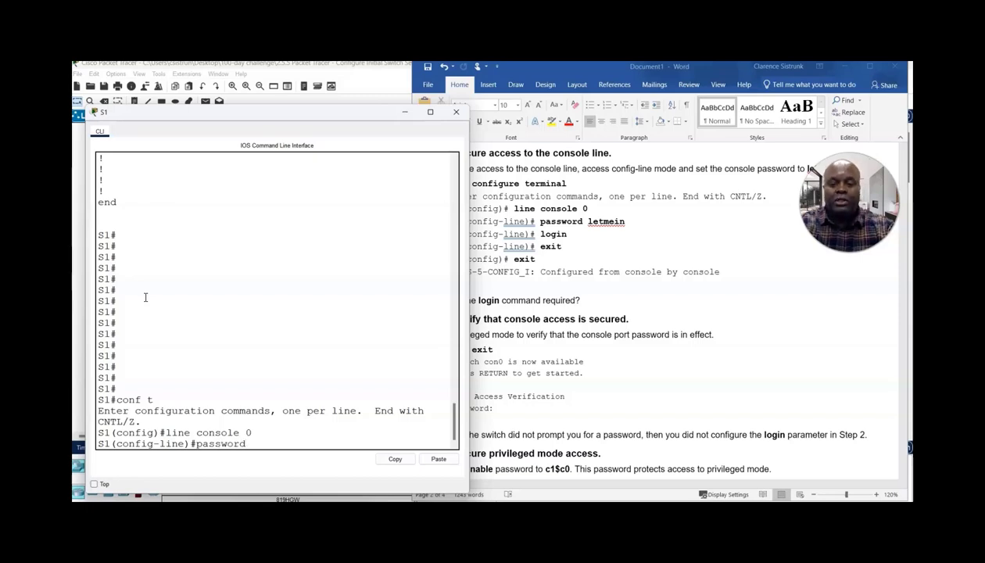
text( let)
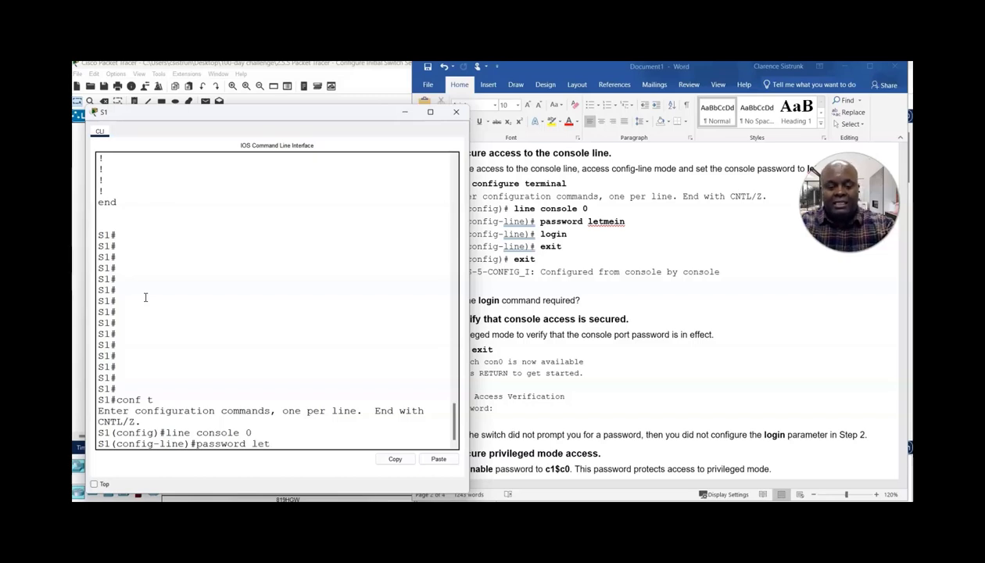
text(mein)
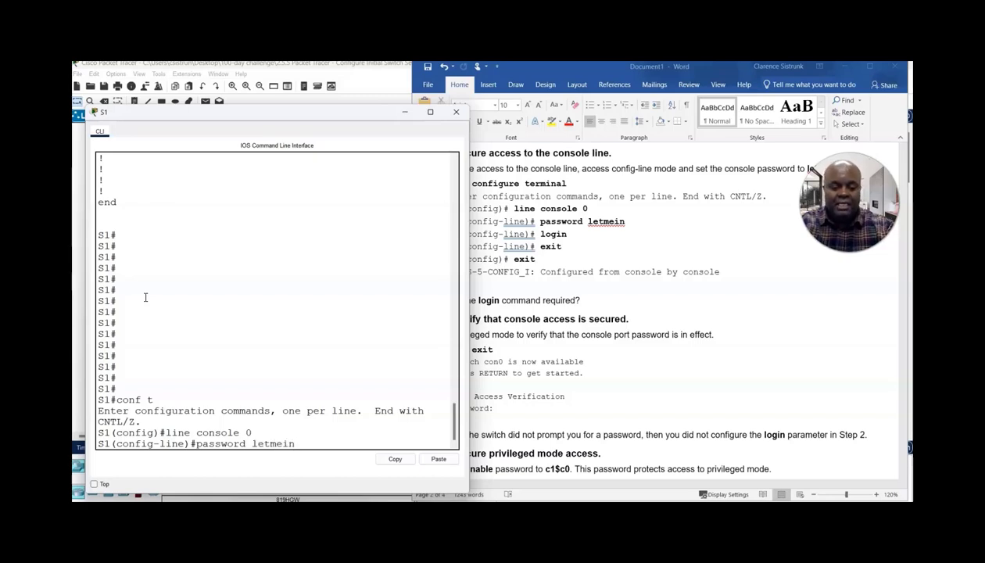
key(Return)
Require login on the console line and exit the configuration modes back to S1's privileged EXEC prompt
text(l)
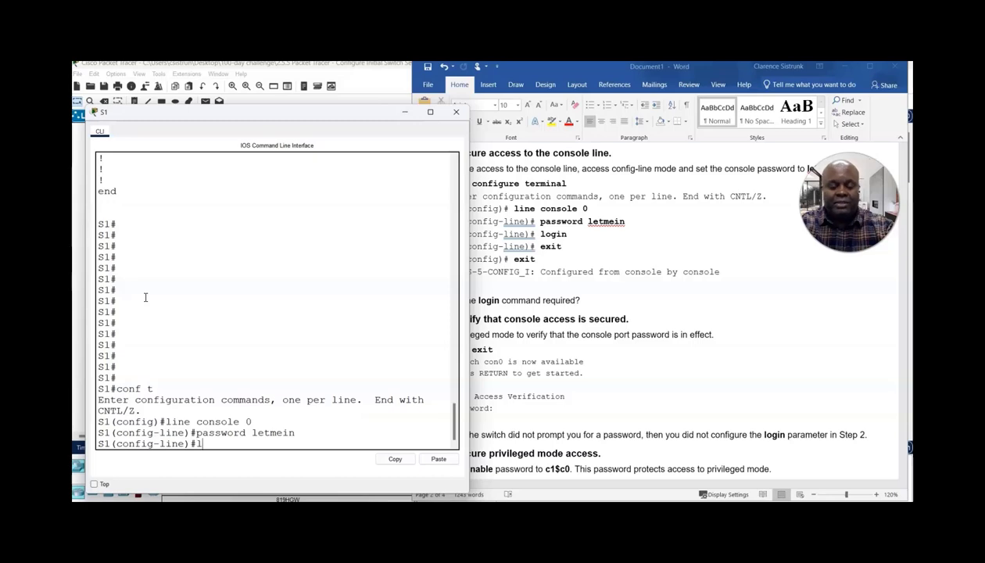
text(ogin)
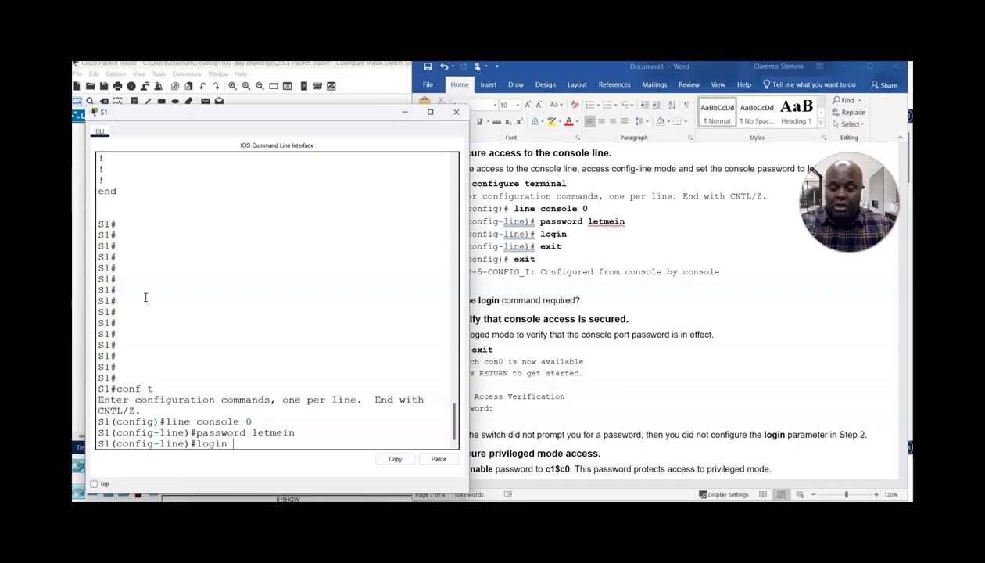
key(Return)
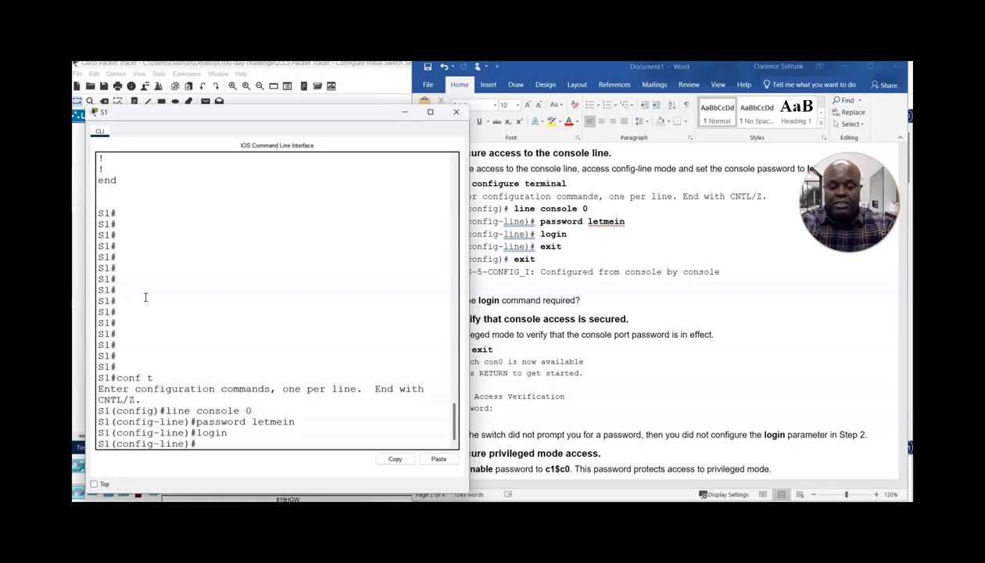
text(en)
key(BackSpace)
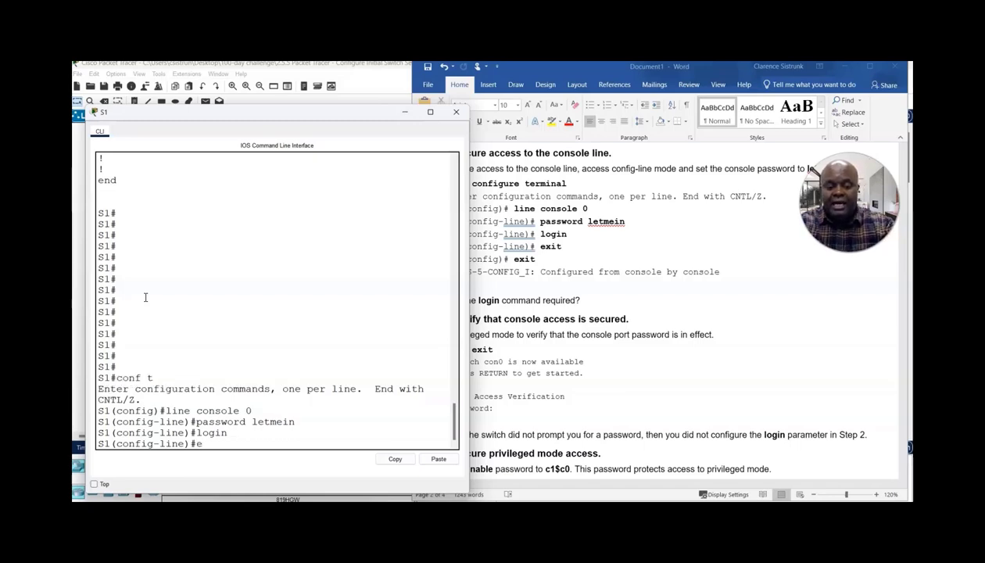
text(s)
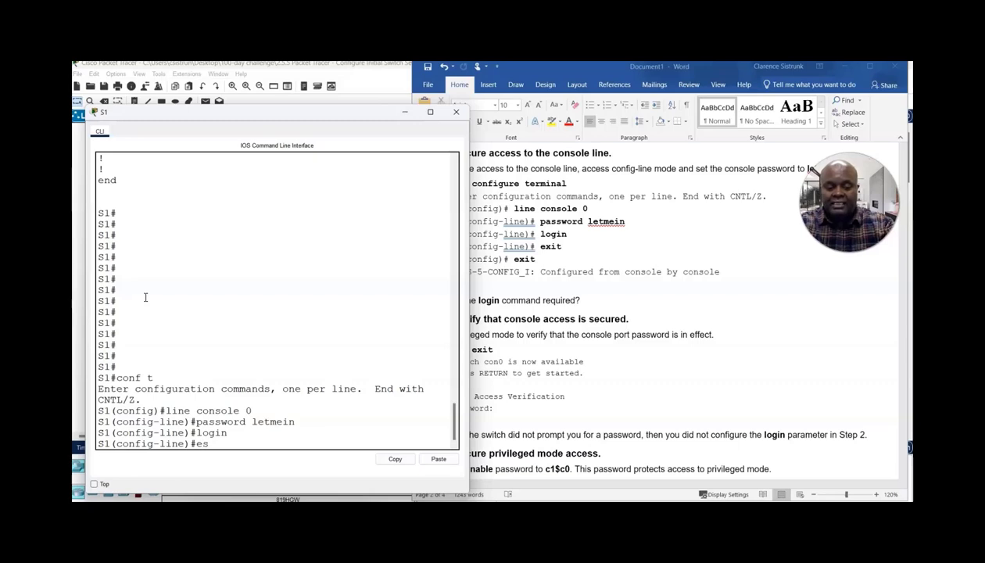
key(BackSpace)
text(xi)
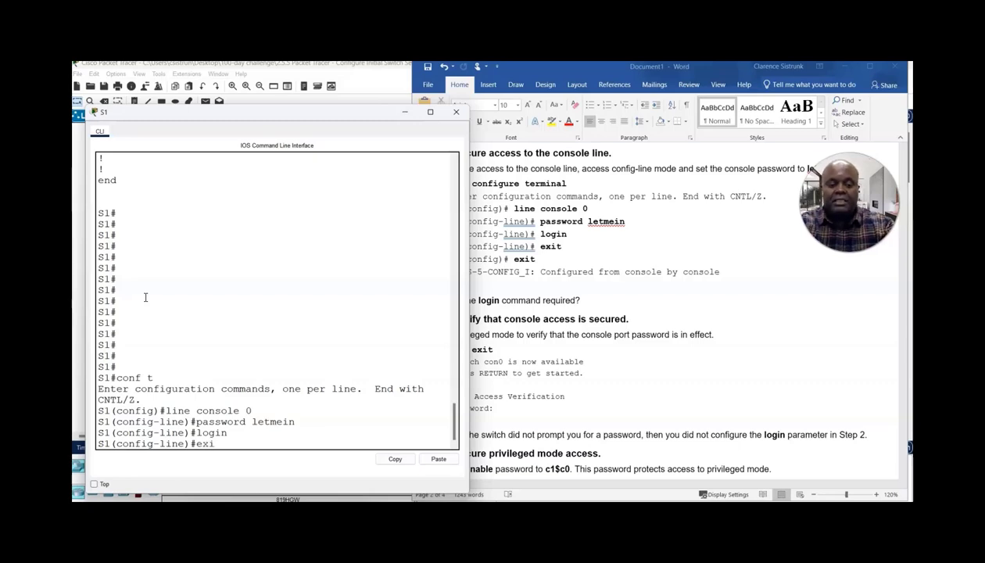
text(t)
key(Return)
text(exit)
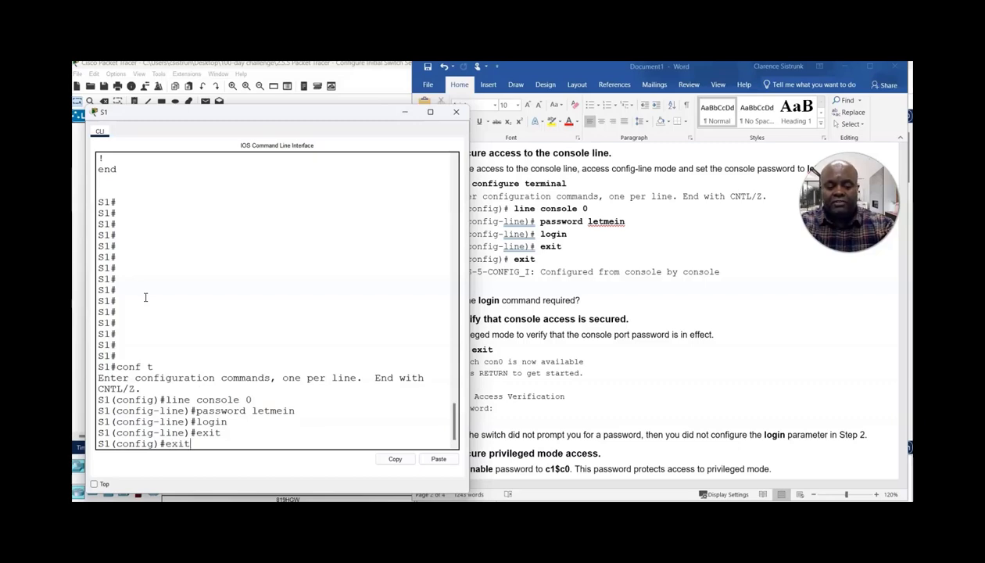
key(Return)
key(Return)
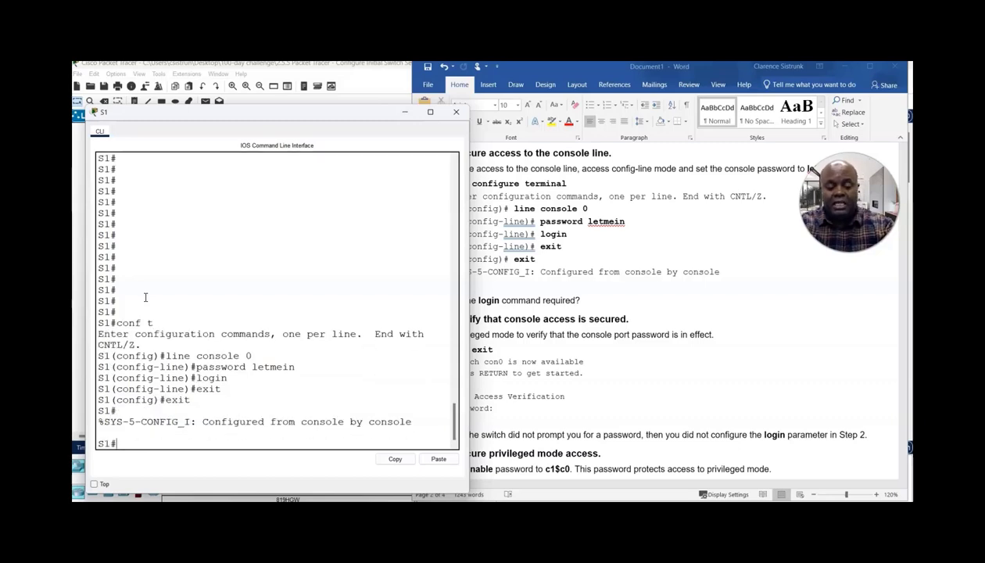
Exit S1's console session, log back in with the console password, and re-enter privileged EXEC mode with en
text(ex)
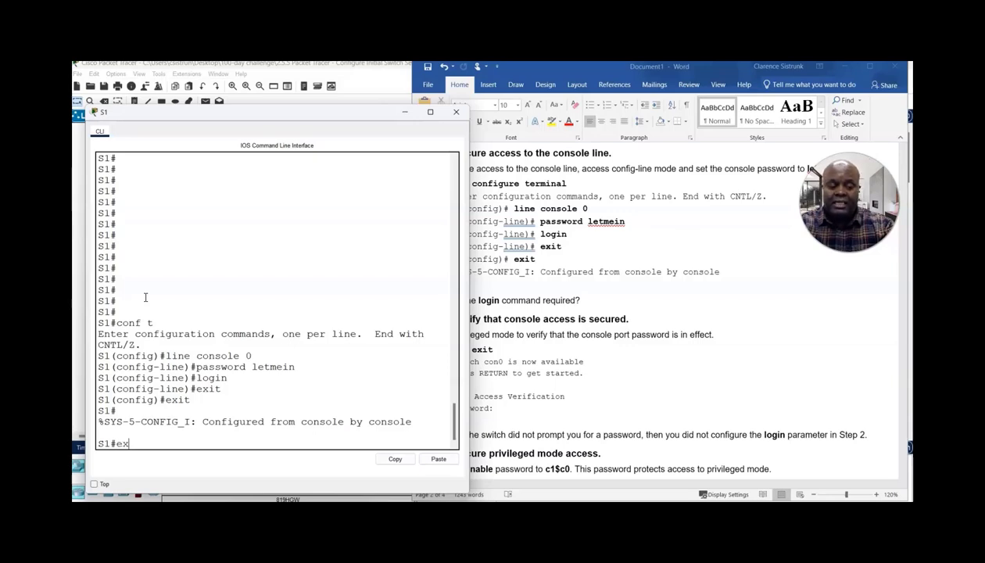
text(it)
key(Return)
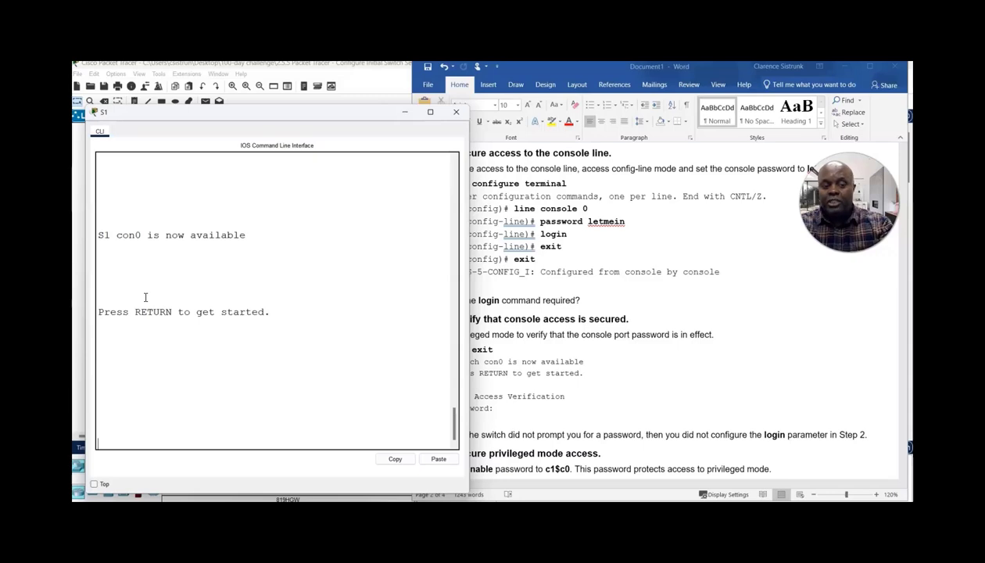
key(Return)
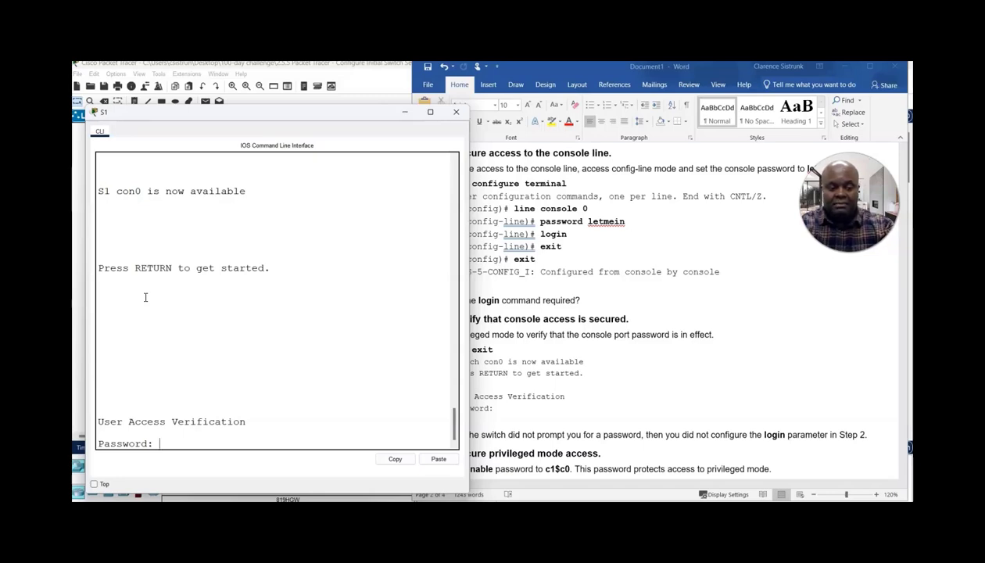
key(Return)
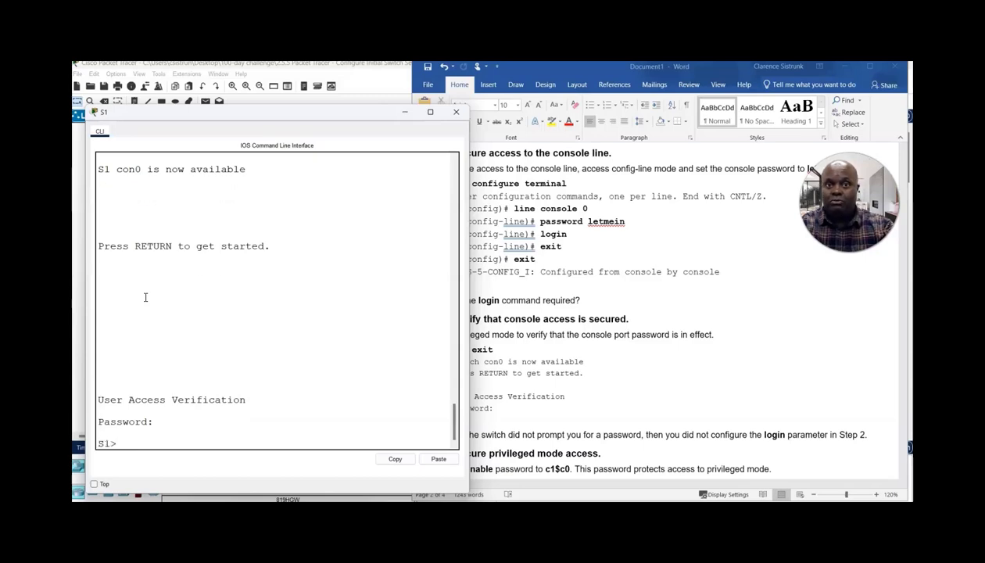
text(en)
key(Return)
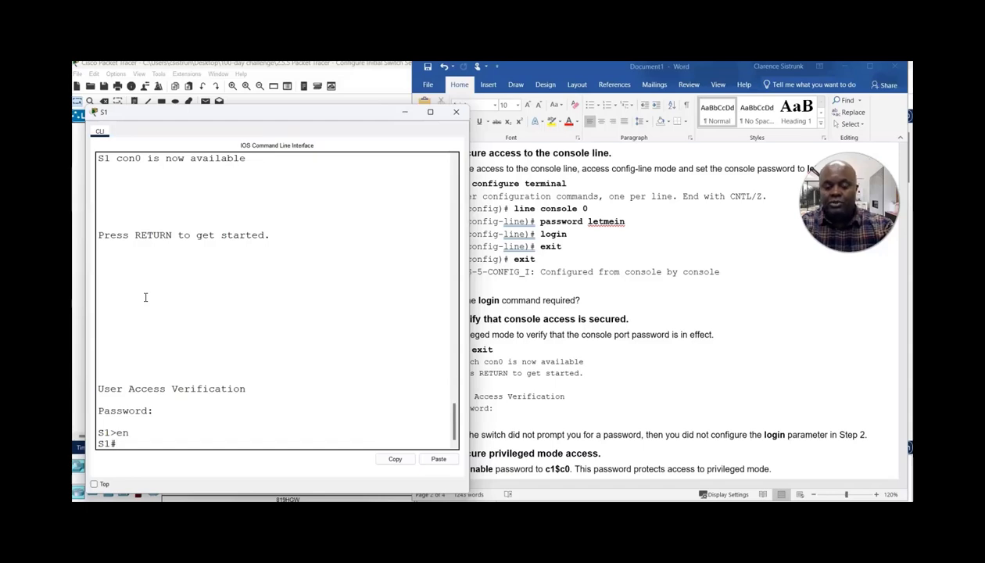
Display S1's running configuration with the show run command
text(shod)
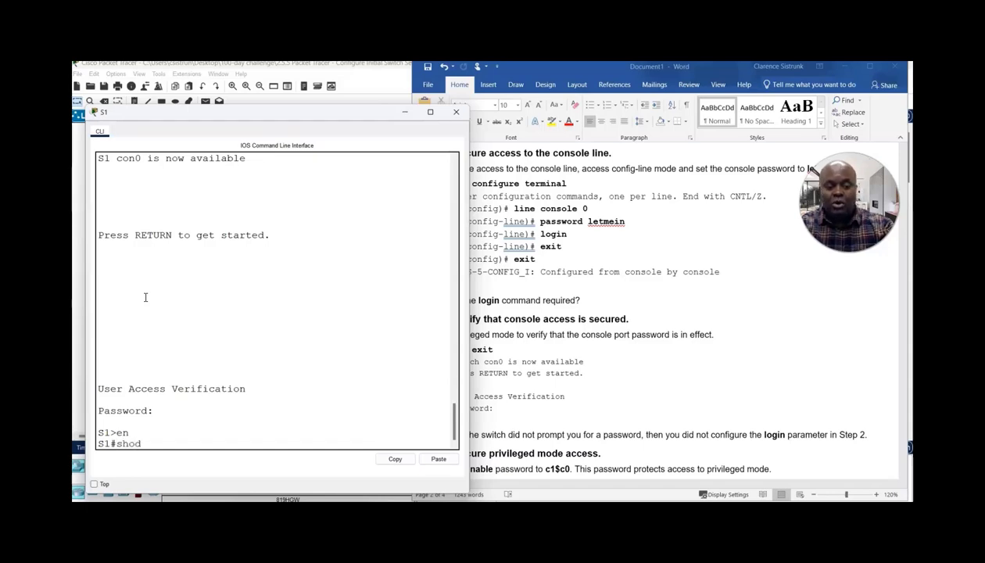
text(w)
key(BackSpace)
key(BackSpace)
text(w)
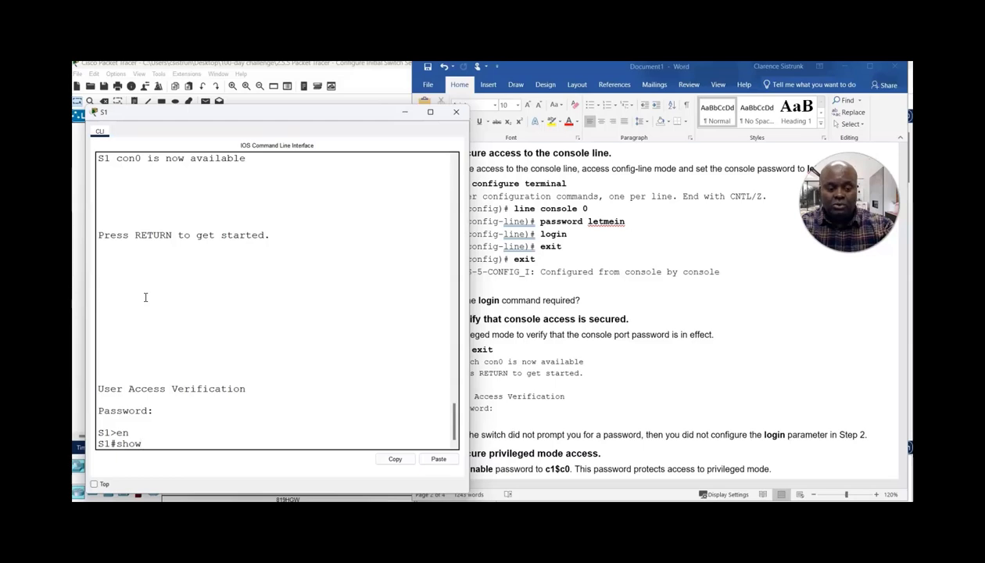
text( run)
key(Return)
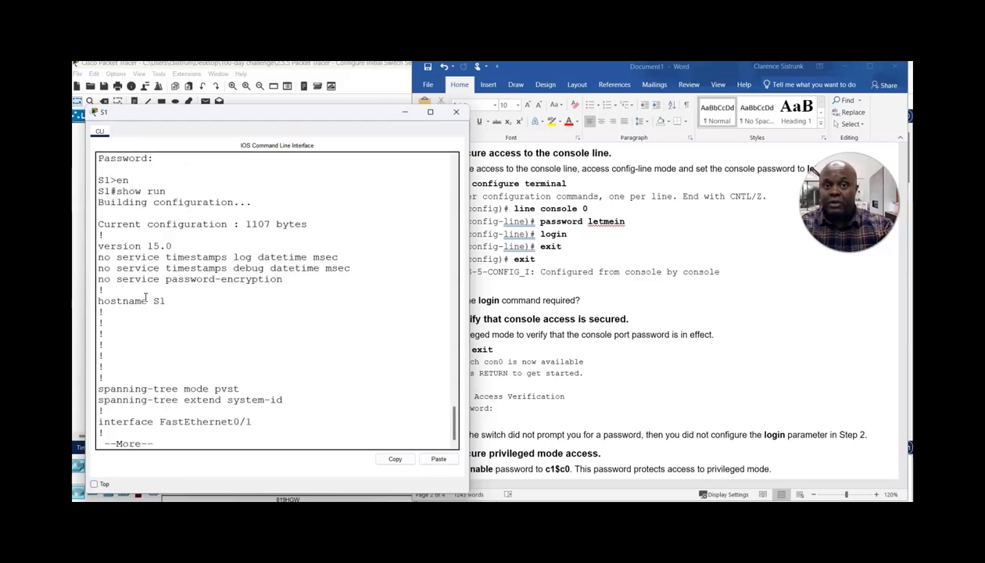
Page through the running configuration to check the line con 0 and line vty sections, and bring the Word lab document forward
key(Return)
key(Return)
key(Return)
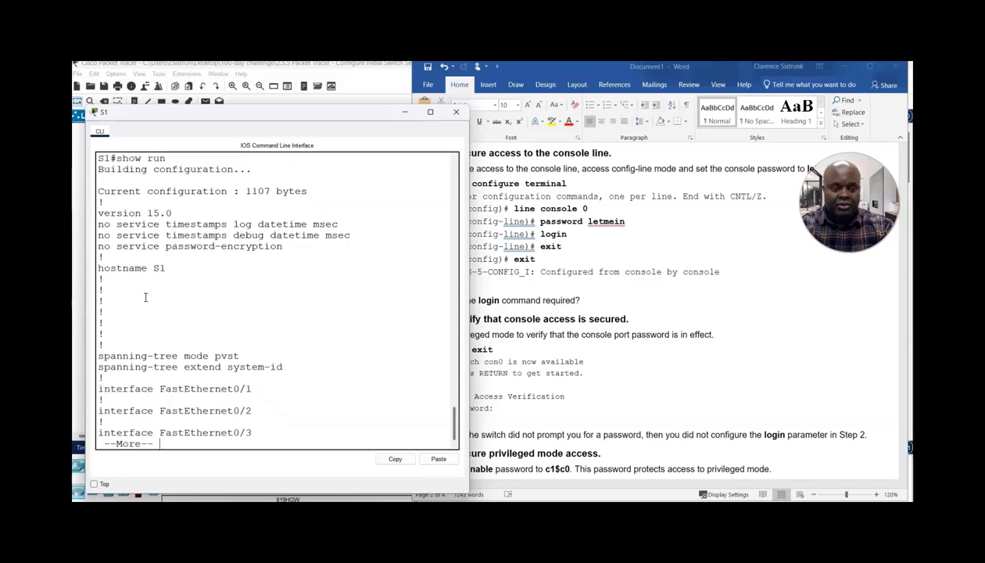
key(Return)
key(Return)
key(Return)
key(Return)
key(Return)
key(Return)
key(Return)
key(Return)
key(Return)
key(Return)
key(Return)
key(Return)
key(Return)
key(Return)
key(Return)
key(Return)
key(Return)
key(Return)
key(Return)
key(Return)
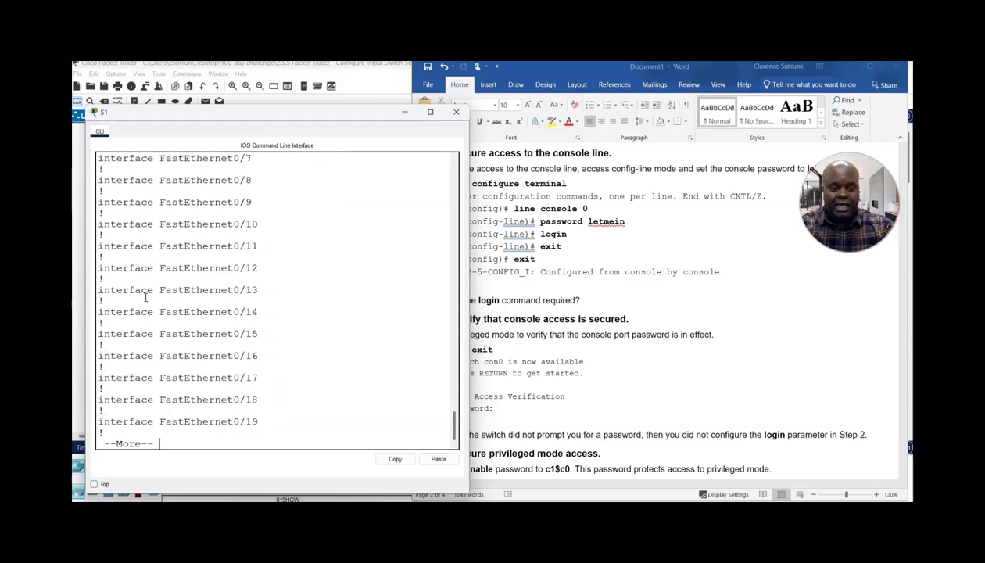
key(Return)
key(Return)
key(Return)
key(Return)
key(Return)
key(Return)
key(Return)
key(Return)
key(Return)
key(Return)
key(Return)
key(Return)
key(Return)
key(Return)
key(Return)
key(Return)
key(Return)
key(Return)
key(Return)
key(Return)
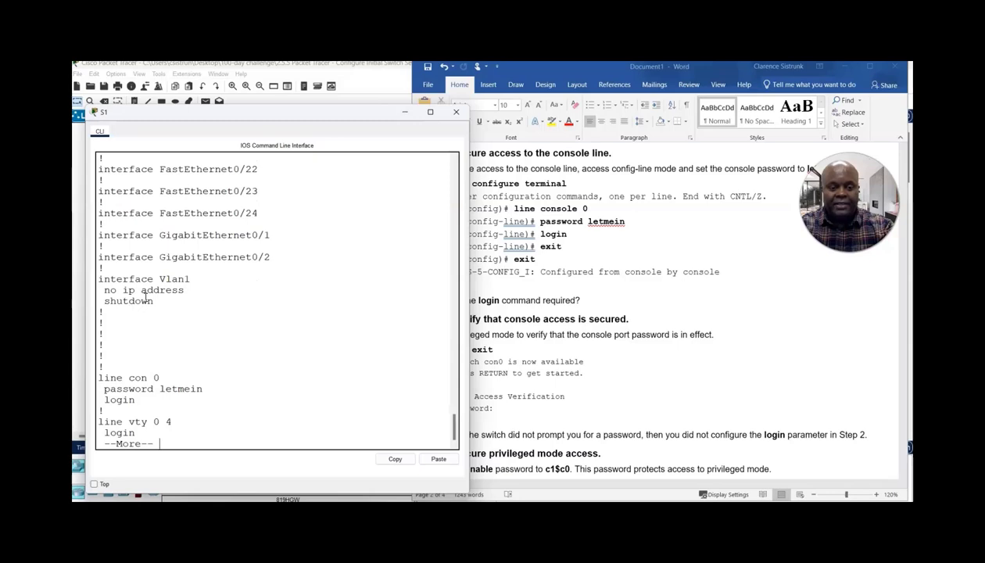
key(Return)
key(Return)
key(Return)
key(Return)
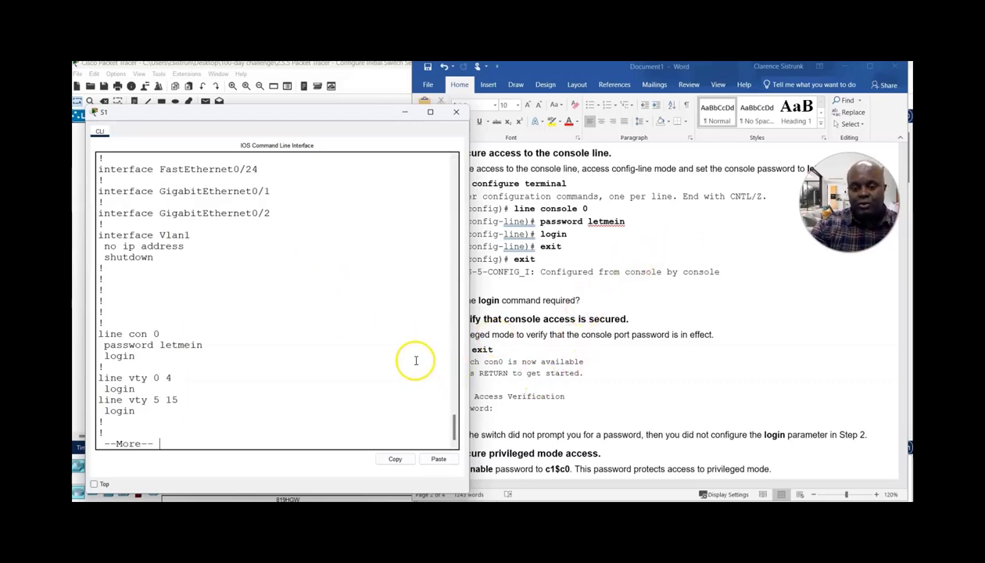
click(619, 347)
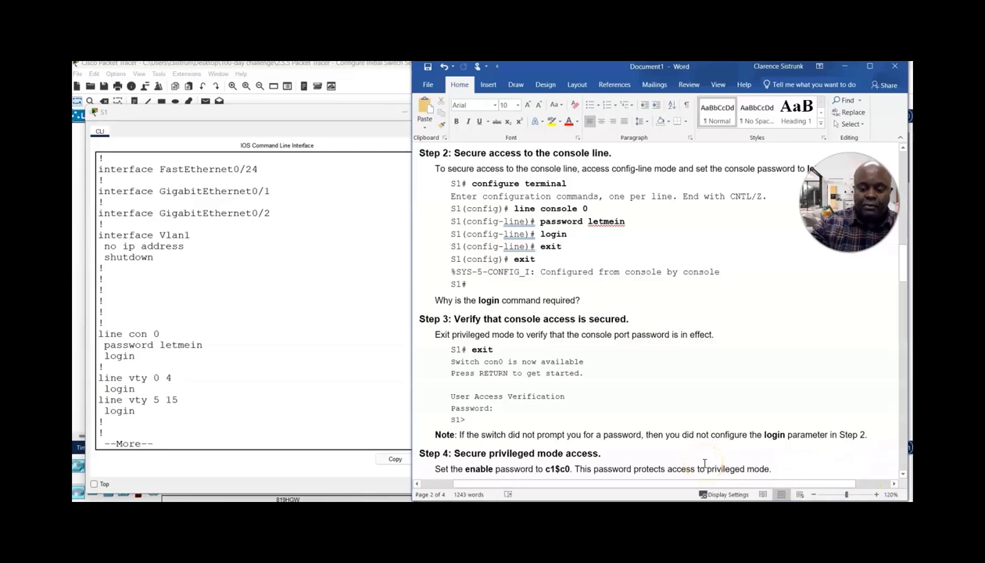
Review Step 4 on securing privileged mode access and Step 5 on verifying it in the Word lab document
scroll(703, 464, down, 8)
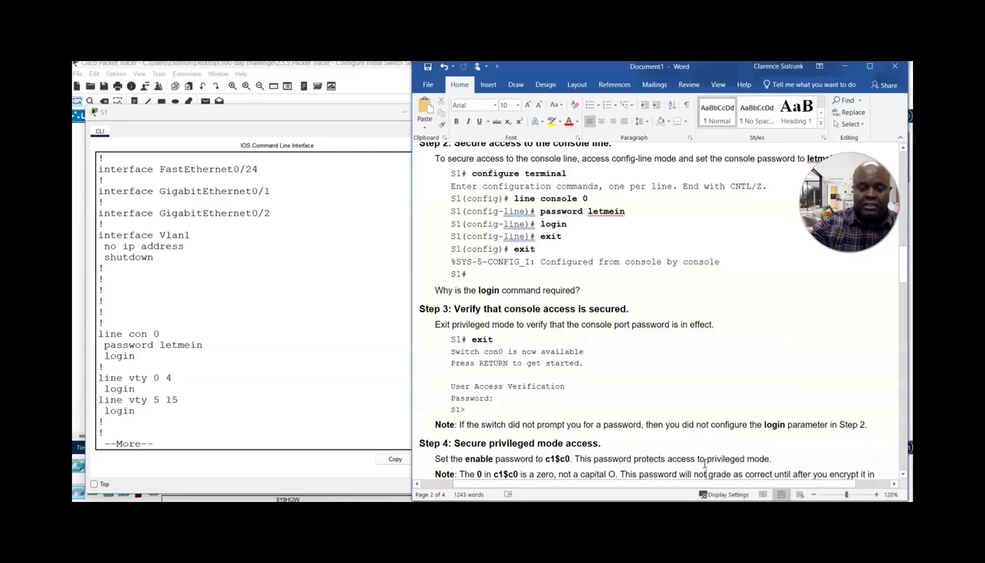
click(705, 462)
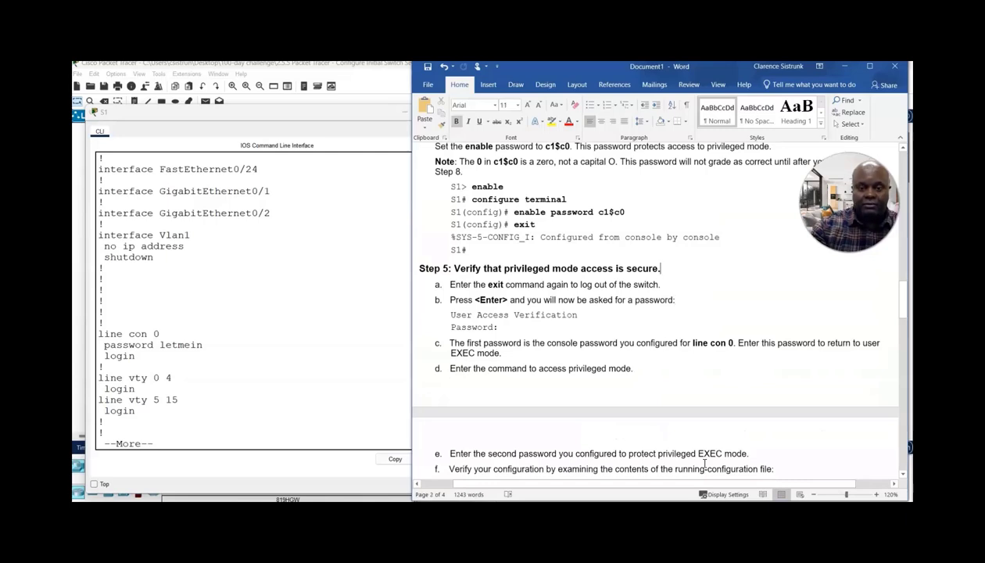
click(874, 429)
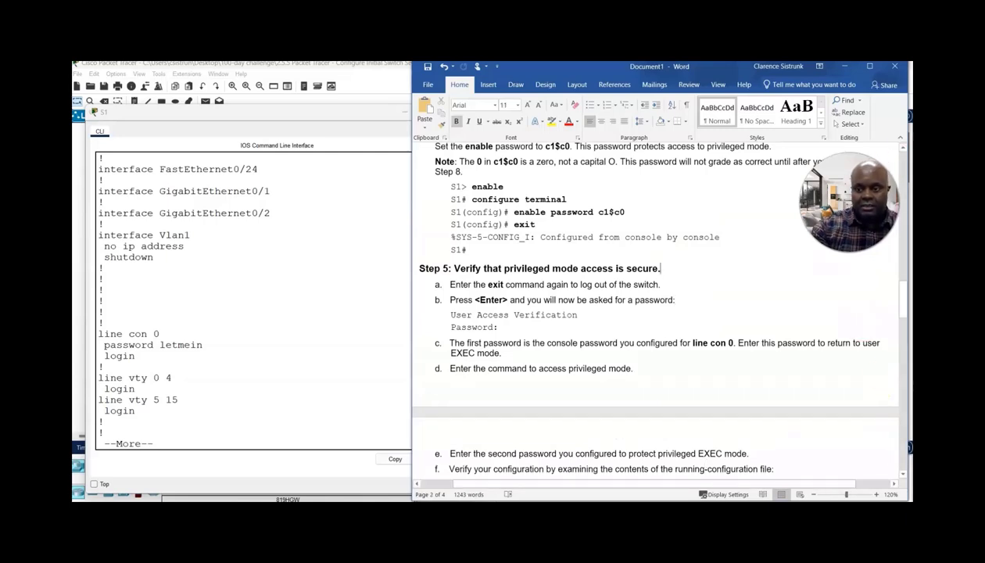
scroll(902, 150, up, 2)
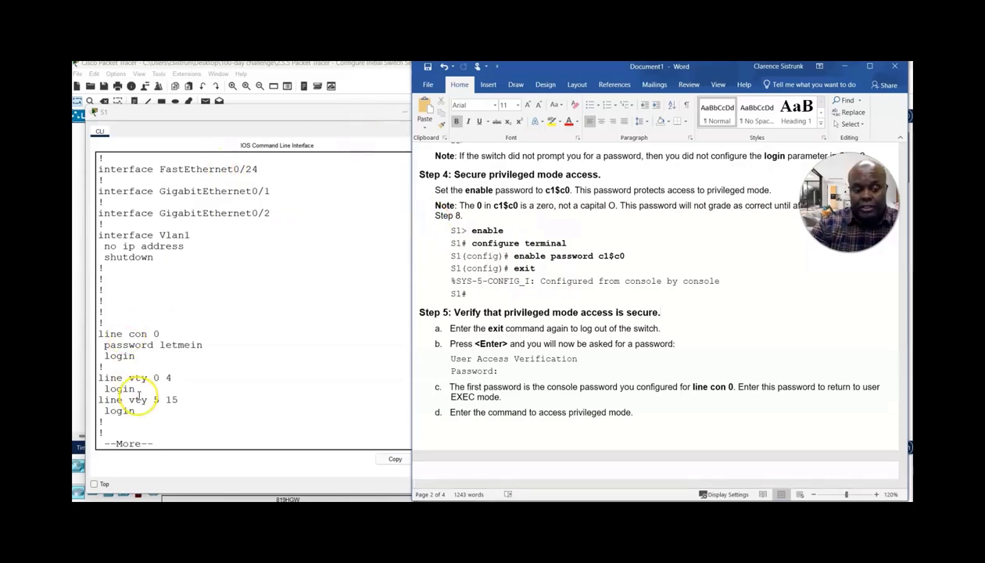
Return to S1's CLI and page through the rest of the running configuration to the privileged EXEC prompt
click(163, 435)
key(Return)
key(Return)
key(Return)
key(Return)
key(Return)
key(Return)
key(Return)
key(Return)
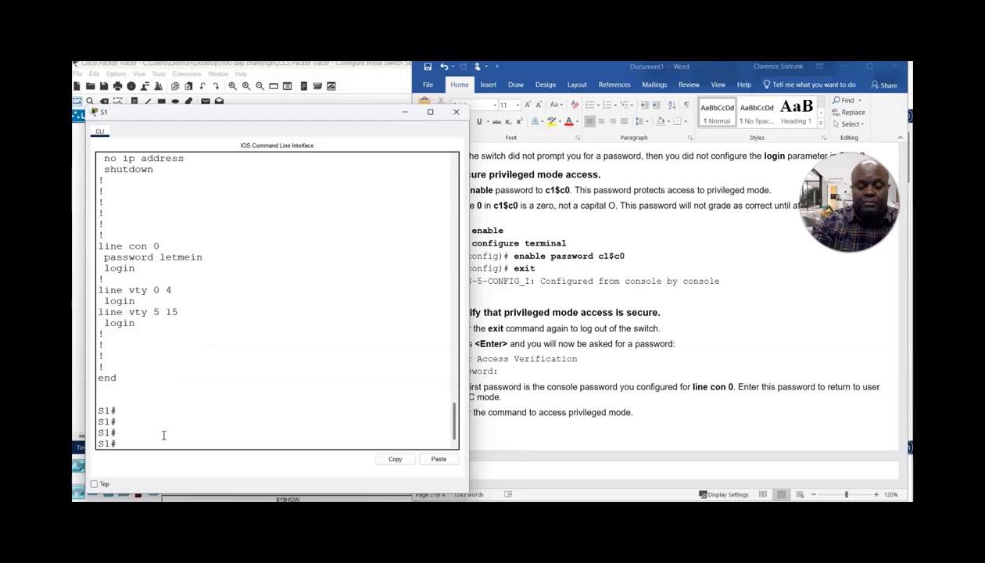
Log out of S1 with exit, sign back in with the console password, and enter privileged EXEC mode with en
text(ex)
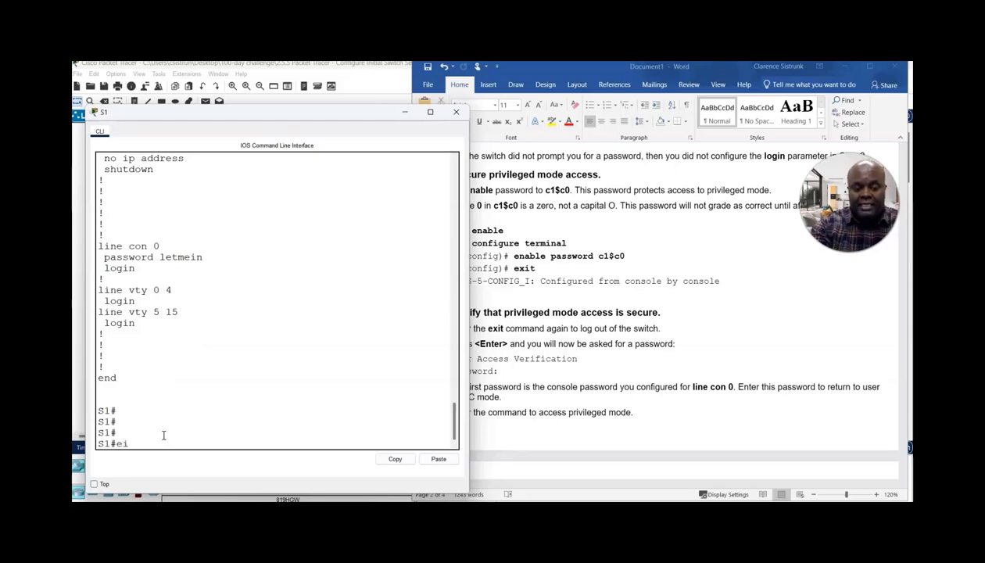
text(it)
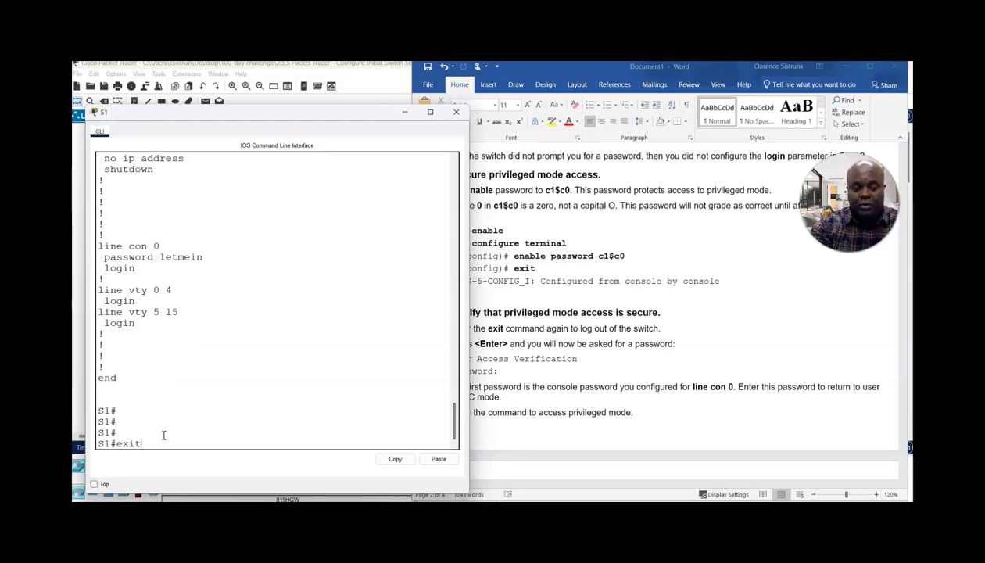
key(Return)
key(Return)
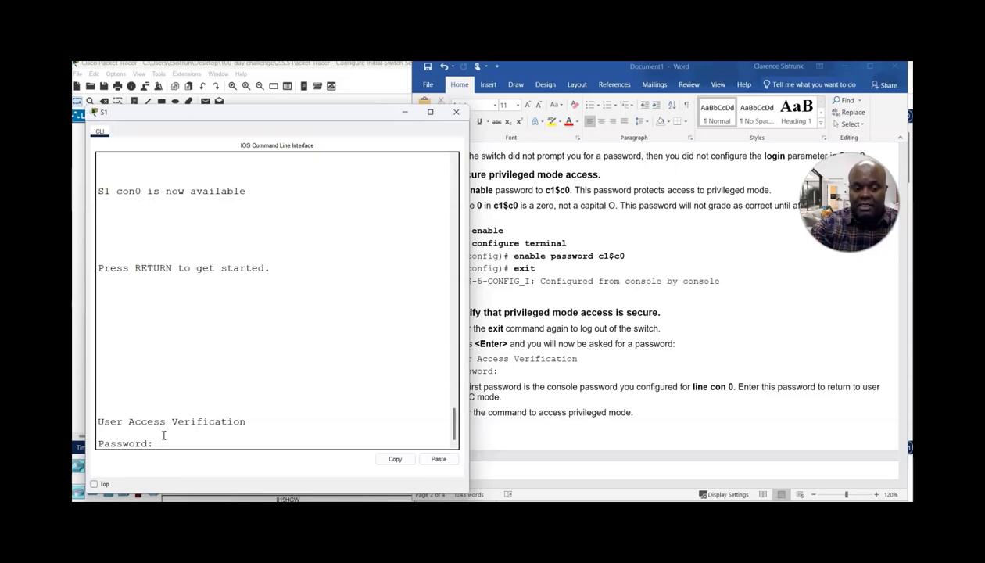
key(Return)
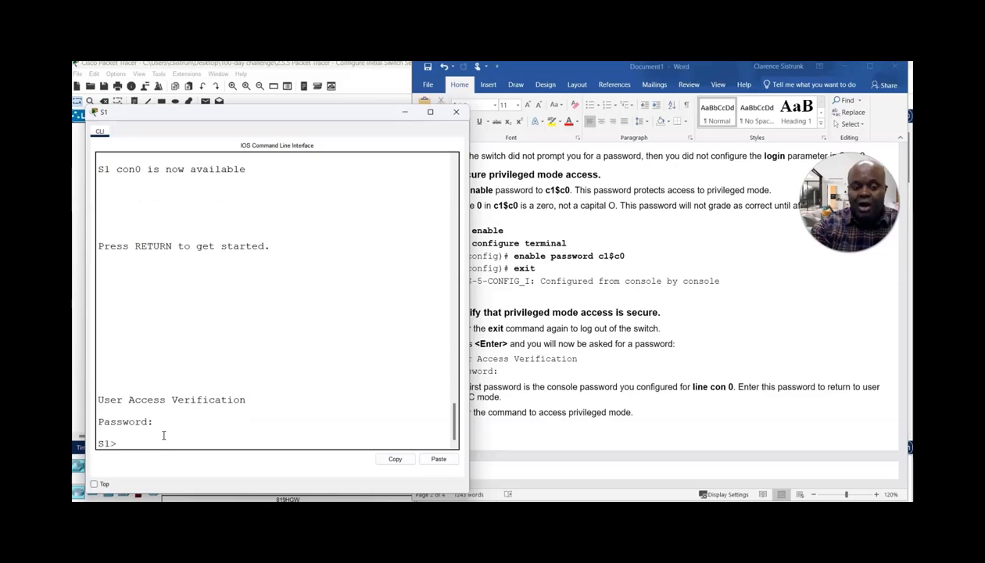
text(en)
key(Return)
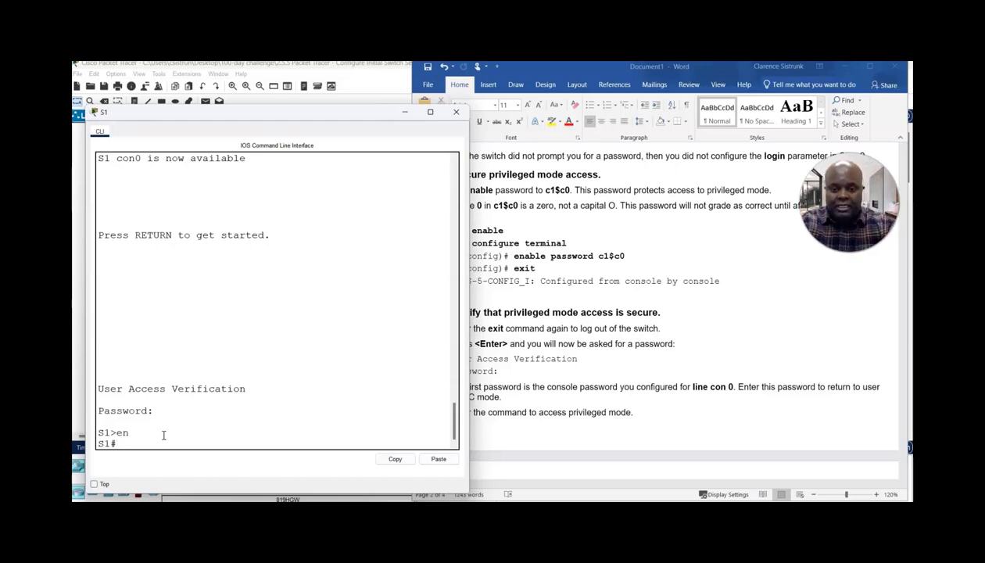
Enter global configuration with conf t, set S1's enable password to the one given in Step 4, and exit to privileged EXEC mode
text(c)
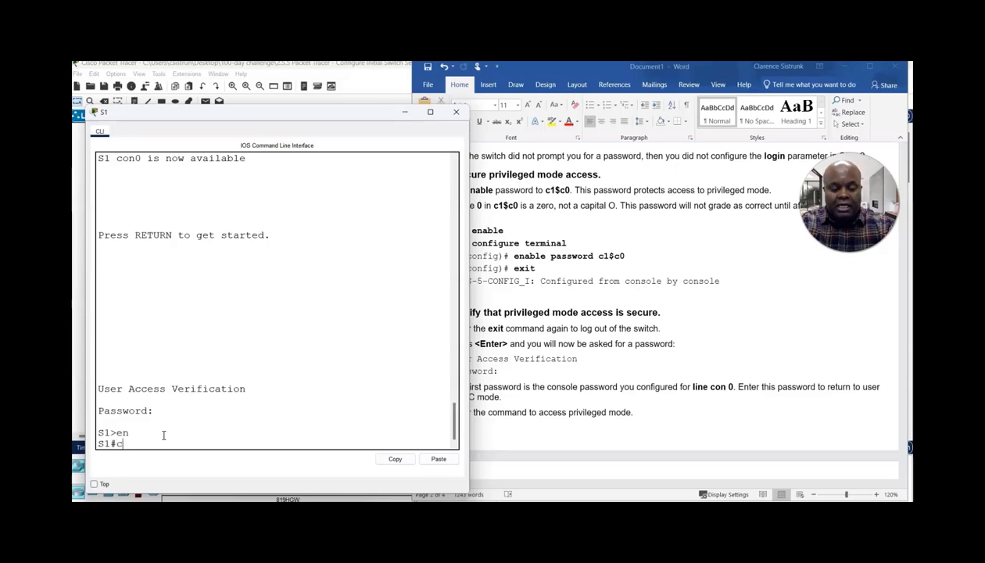
text(onf t)
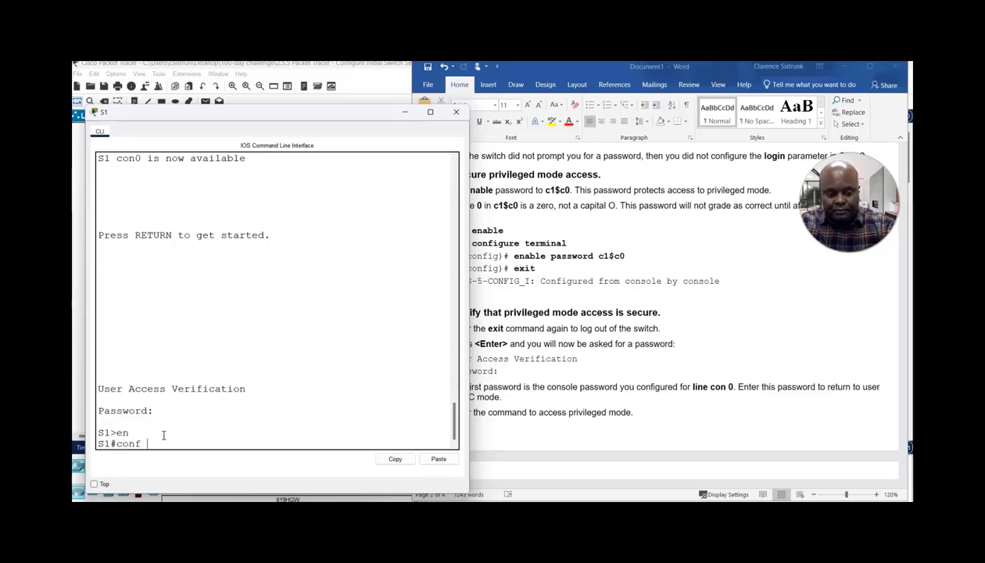
key(Return)
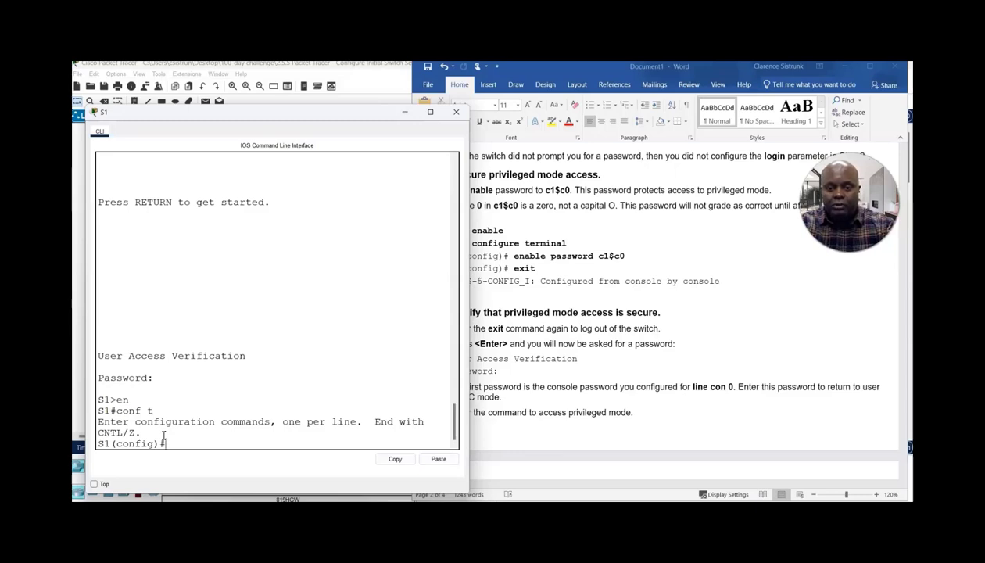
text(enable)
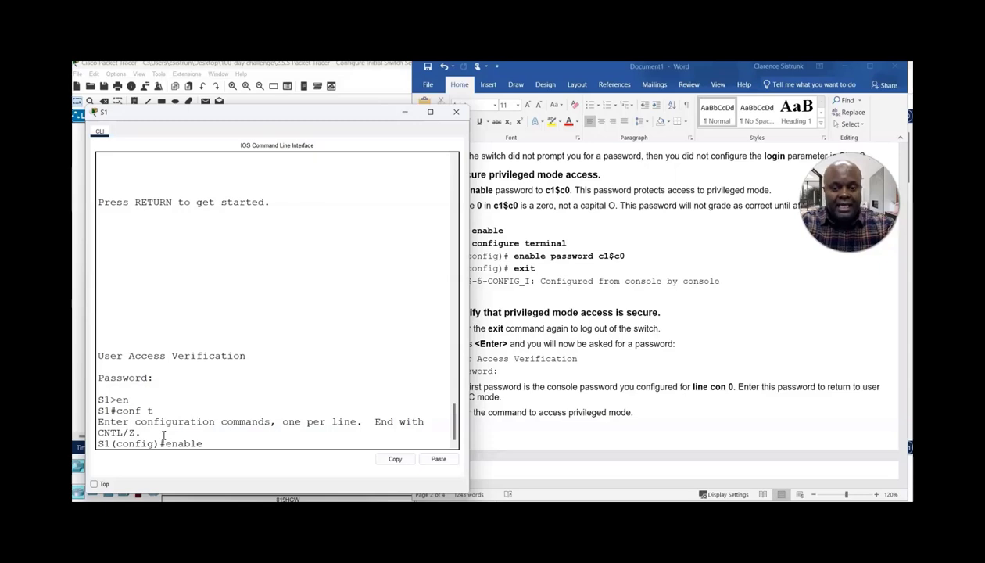
text( pass)
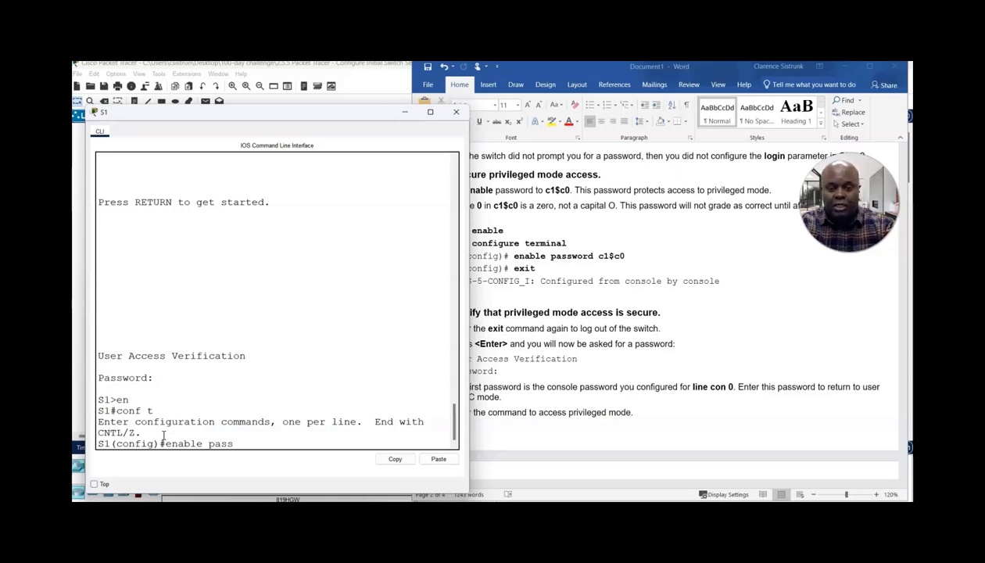
text(wor)
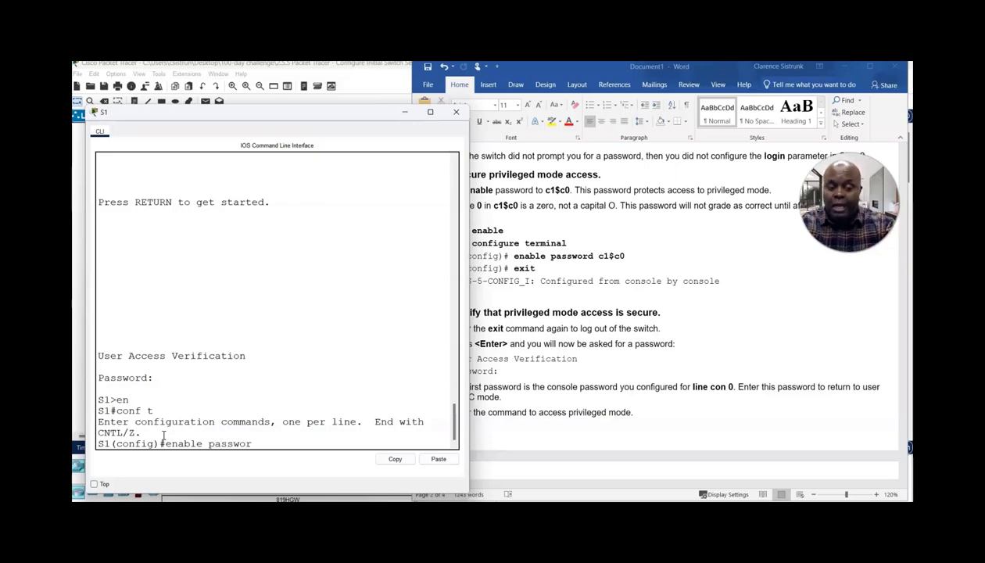
text(d c)
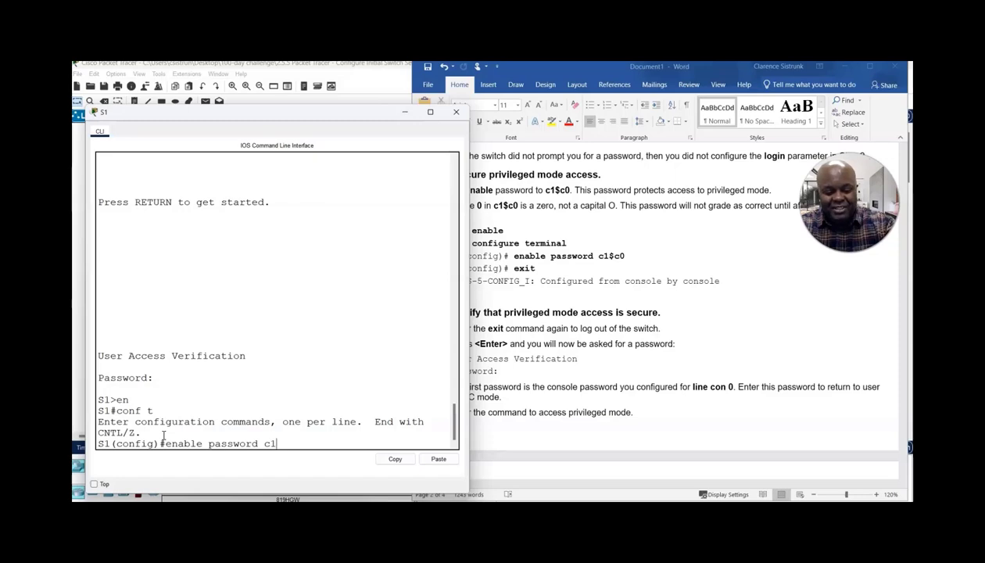
text(1$c0)
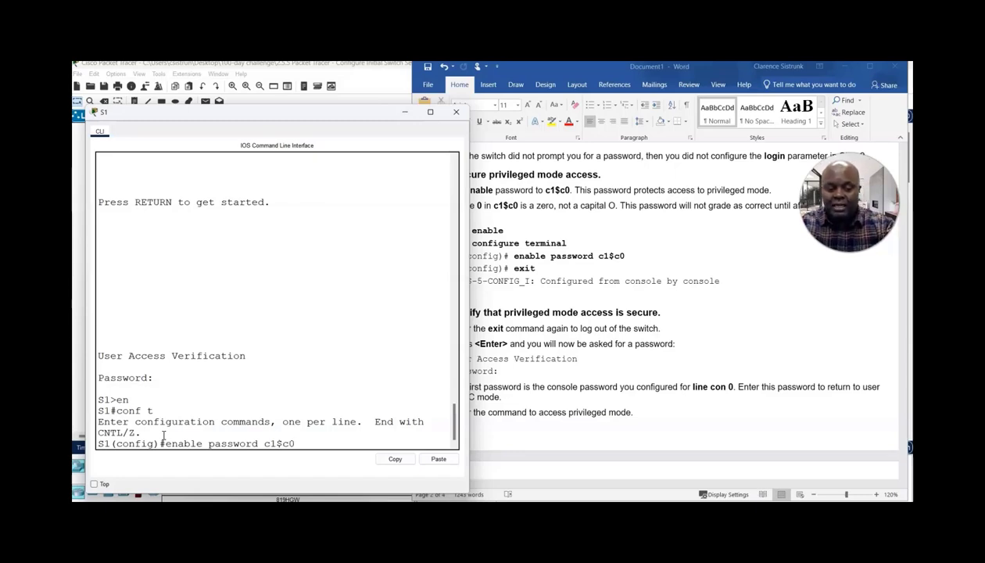
key(Return)
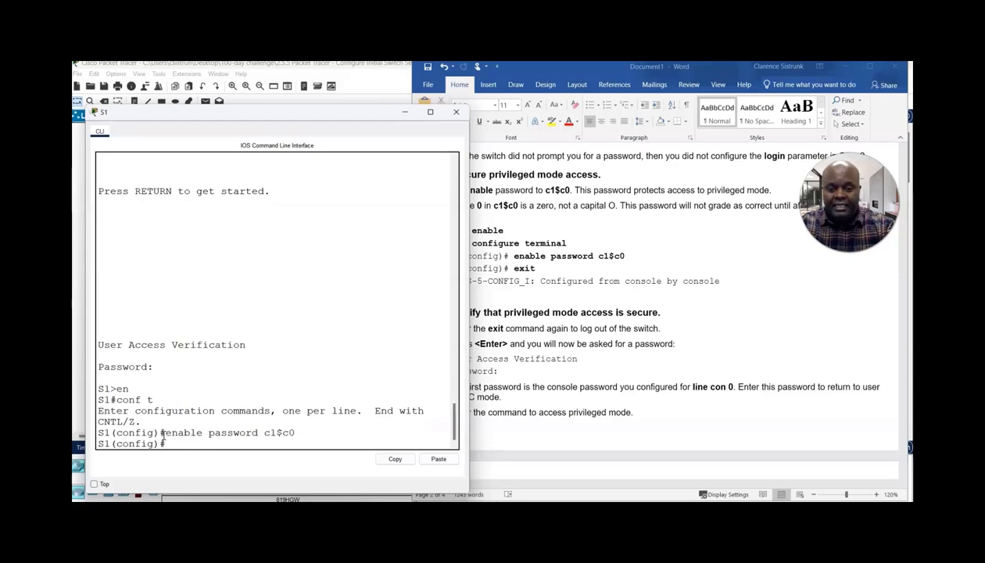
text(exit)
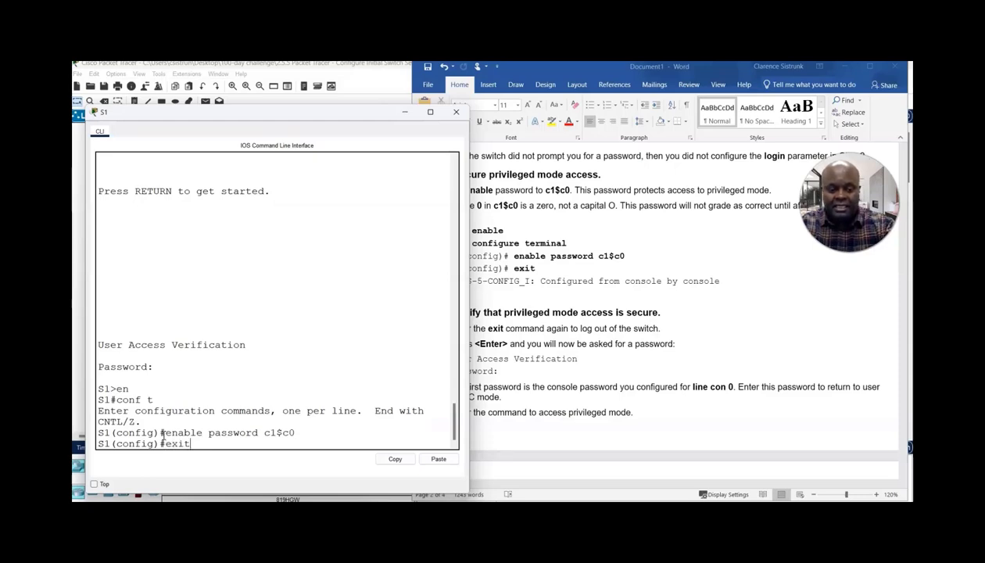
key(Return)
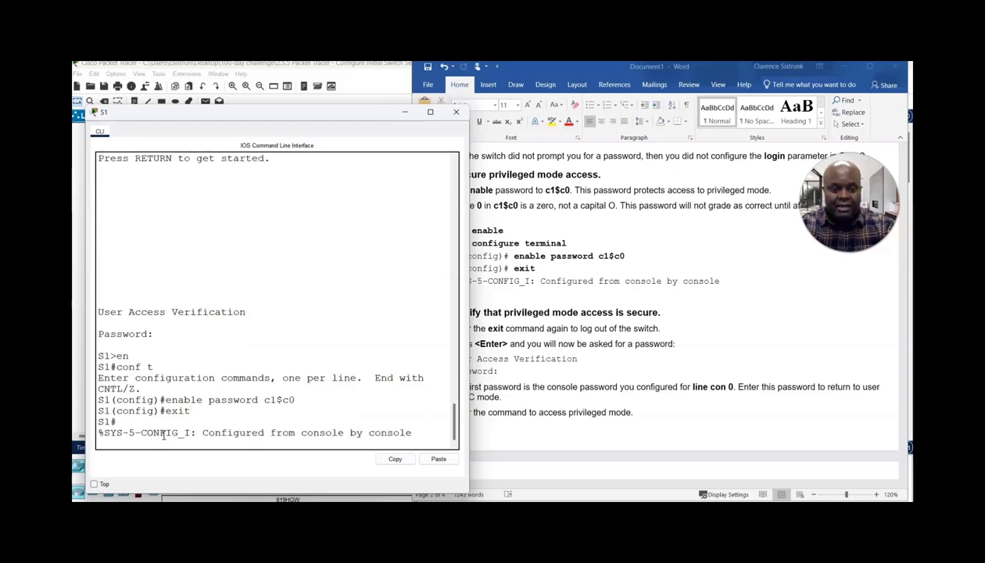
key(Return)
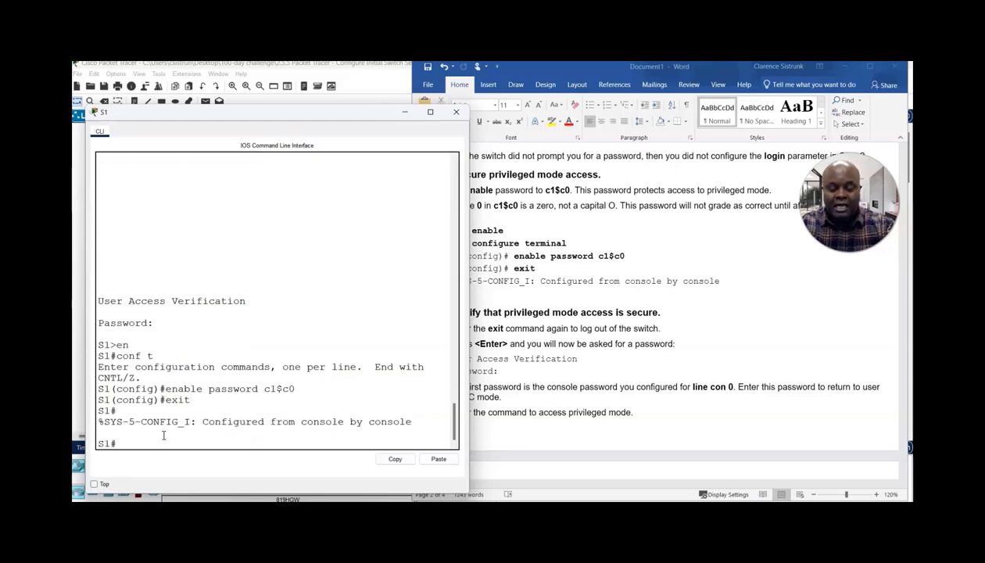
Test S1's privileged access by exiting the session, logging in with the console password, and running en with the enable password
text(exit)
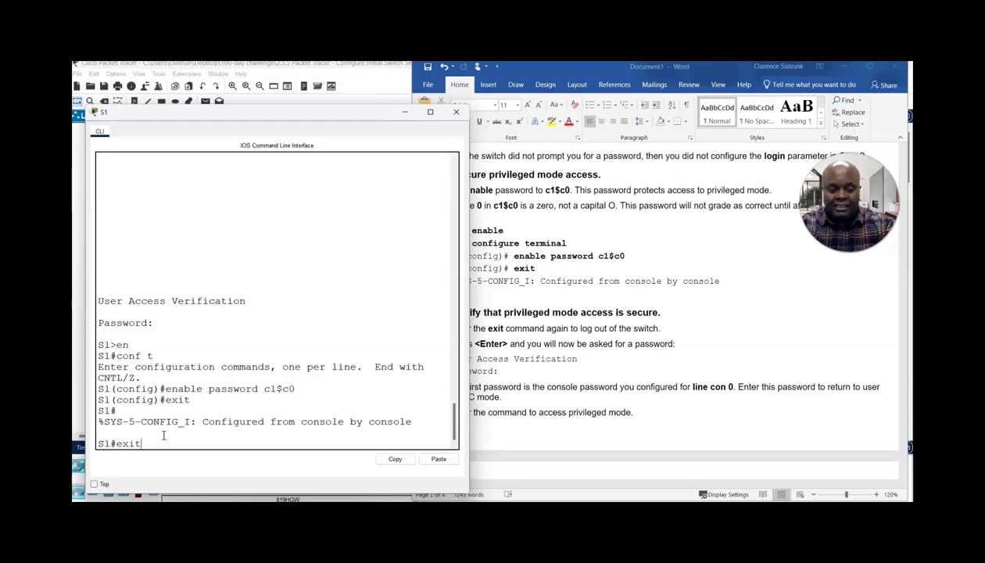
key(Return)
key(Return)
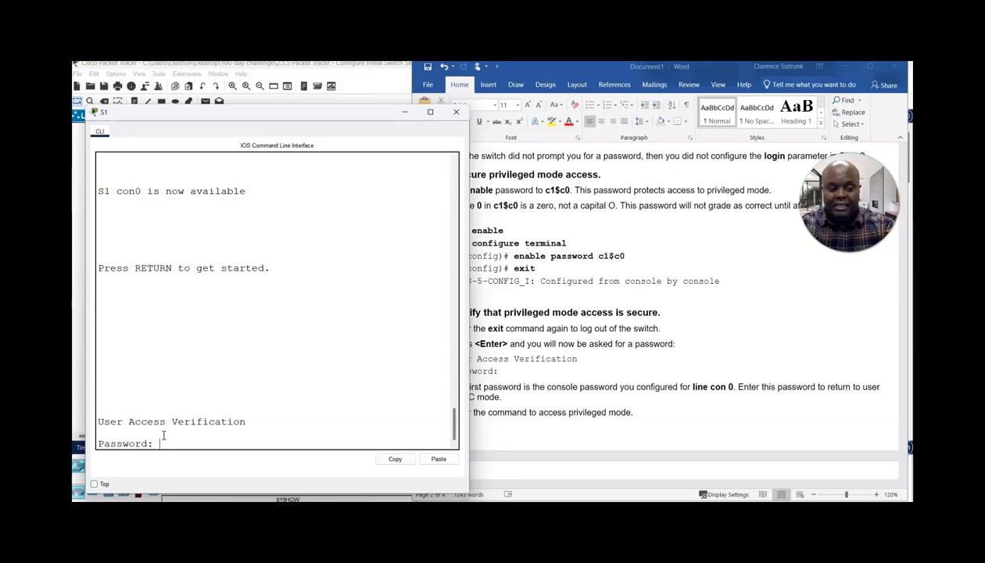
key(Return)
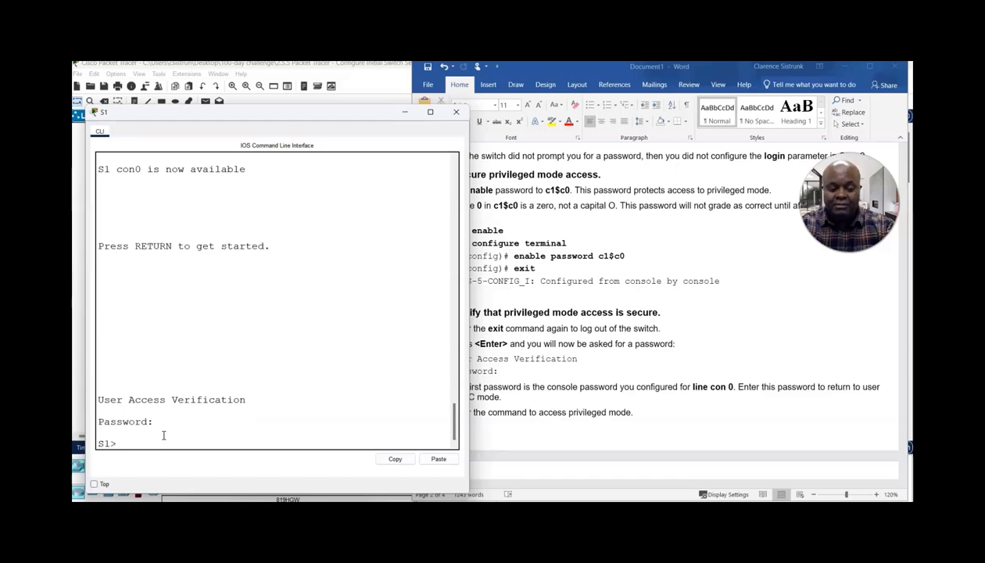
text(en)
key(Return)
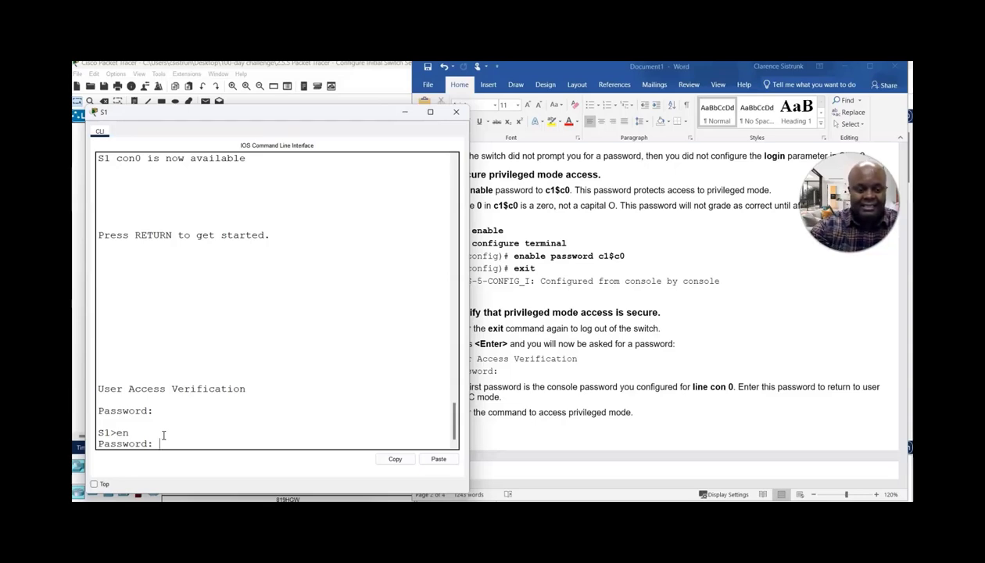
key(Return)
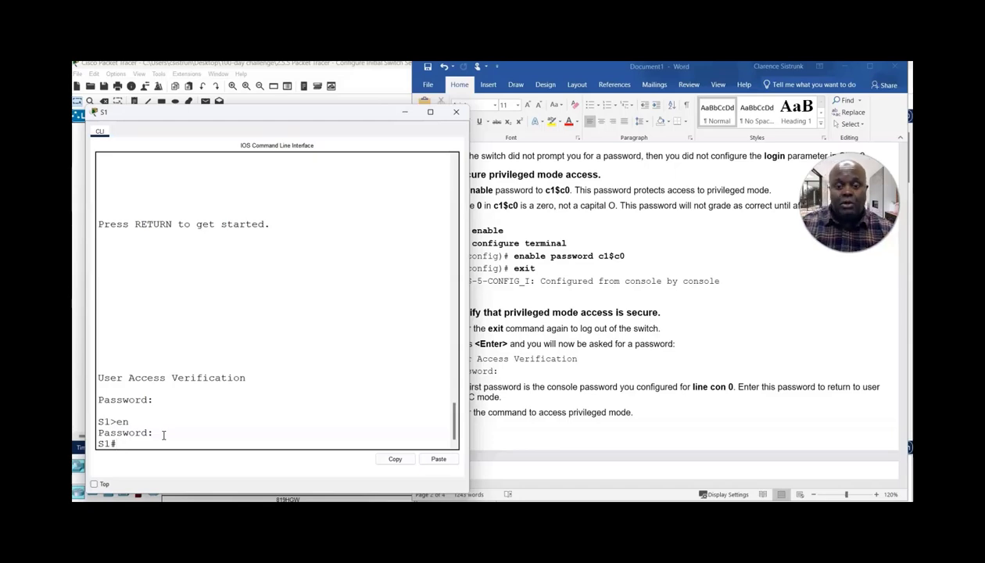
Bring the Word lab document forward and review Step 5f on checking the running configuration and Step 6 on the encrypted password
click(681, 344)
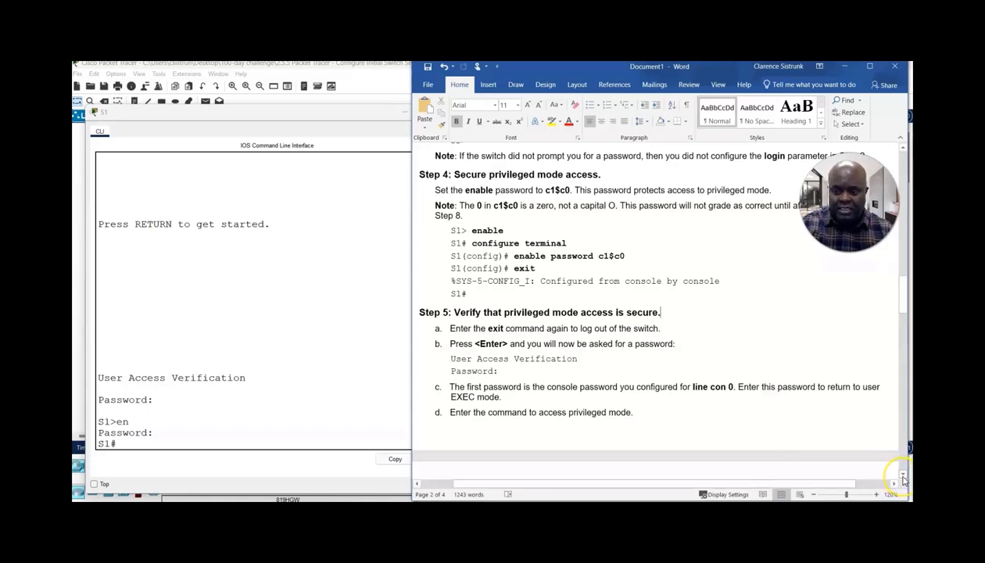
click(902, 475)
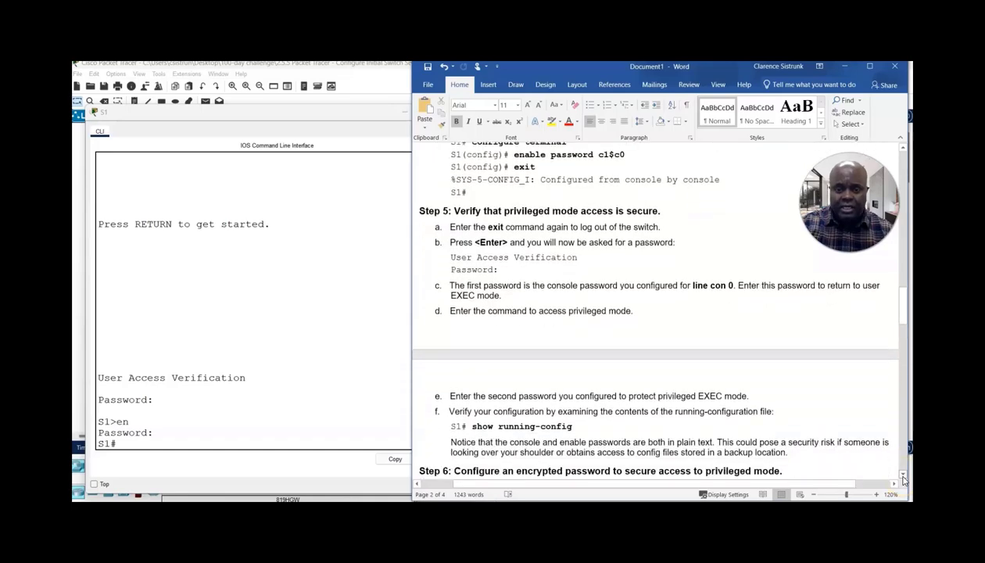
scroll(903, 478, down, 5)
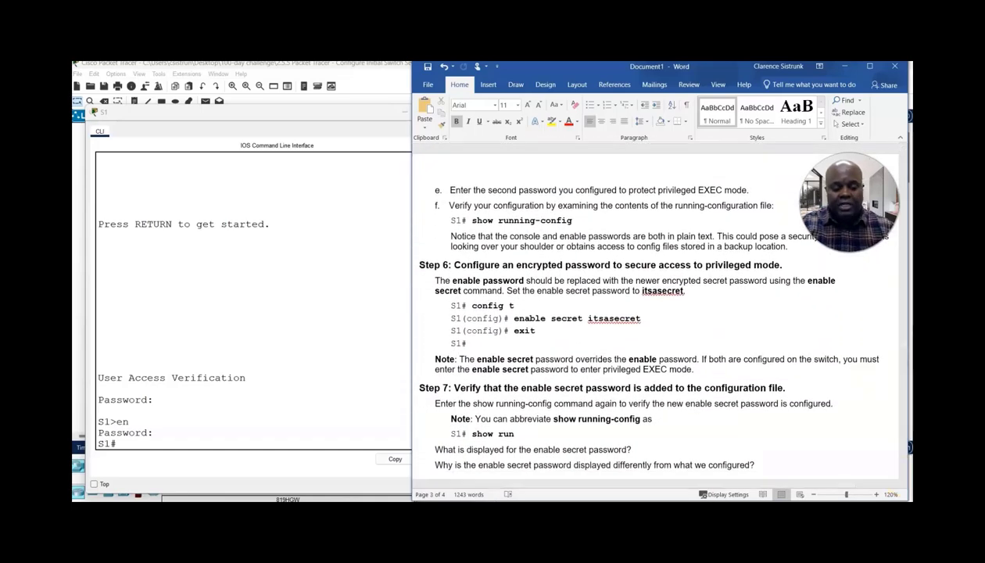
Display S1's running configuration with show run and check how the enable password is stored
click(189, 432)
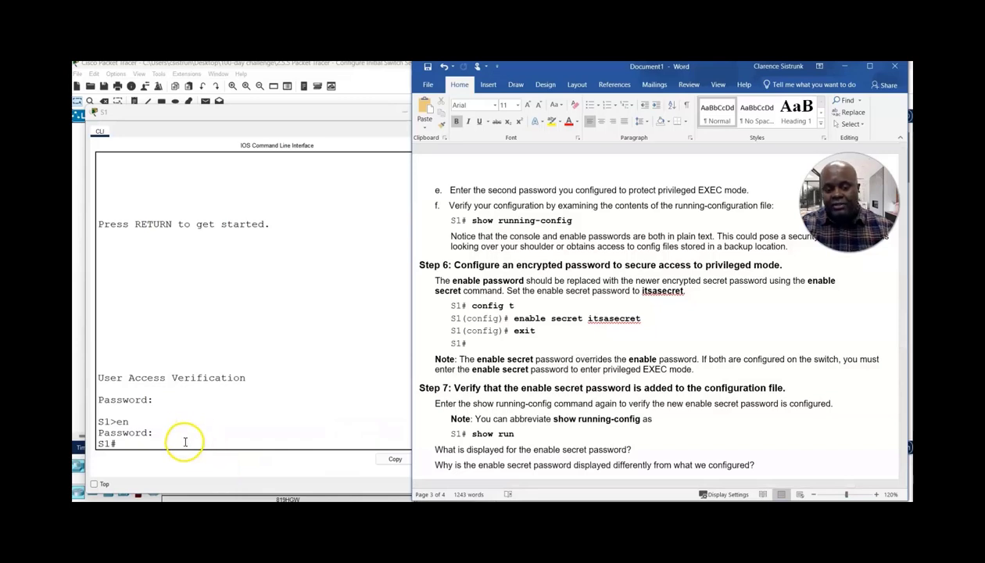
text(sho)
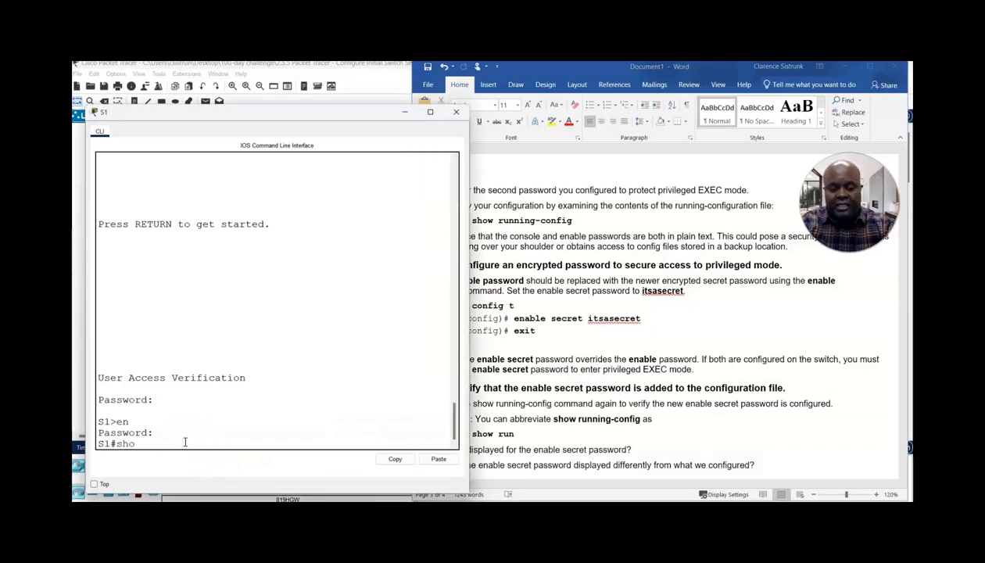
text(w run)
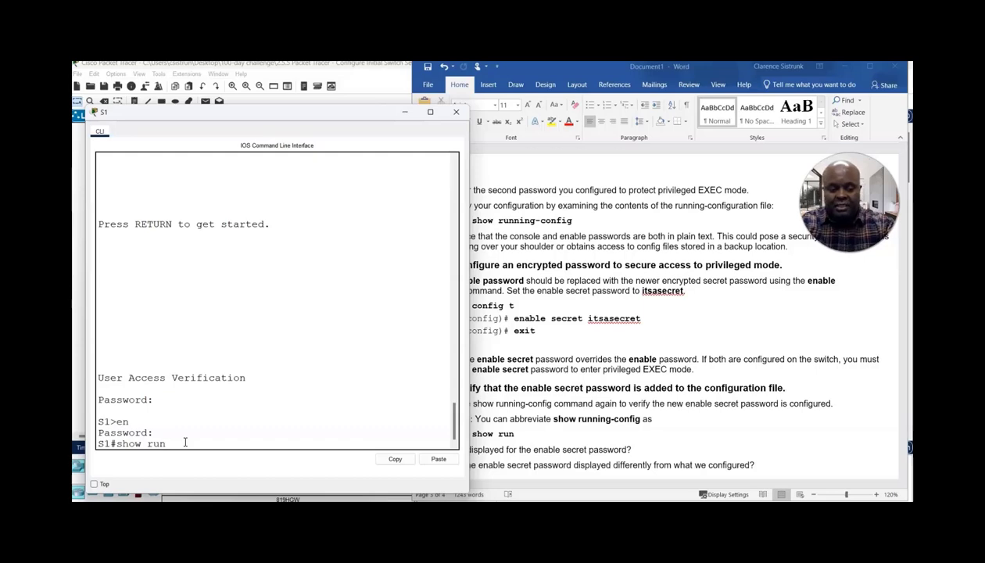
key(Return)
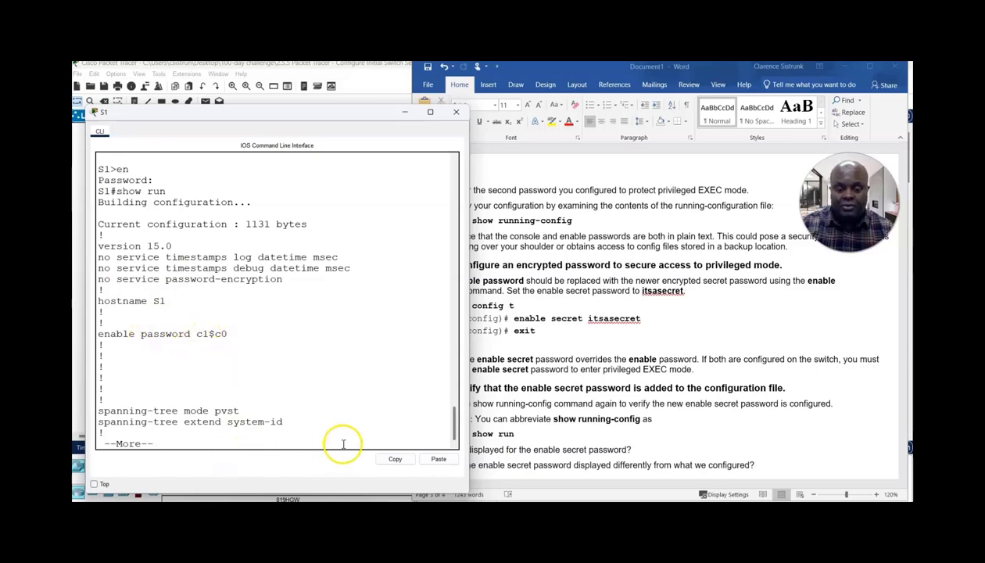
Page through the rest of S1's running configuration, checking the line con 0 password entry, and return to the privileged EXEC prompt
key(Return)
key(Return)
key(Return)
key(Return)
key(Return)
key(Return)
key(Return)
key(Return)
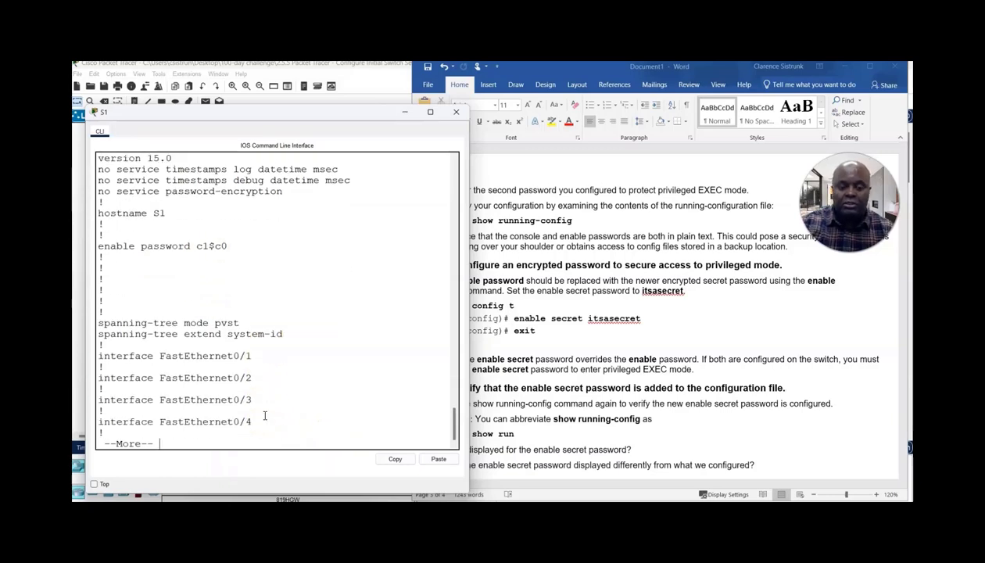
key(Return)
key(Return)
key(Return)
key(Return)
key(Return)
key(Return)
key(Return)
key(Return)
key(Return)
key(Return)
key(Return)
key(Return)
key(Return)
key(Return)
key(Return)
key(Return)
key(Return)
key(Return)
key(Return)
key(Return)
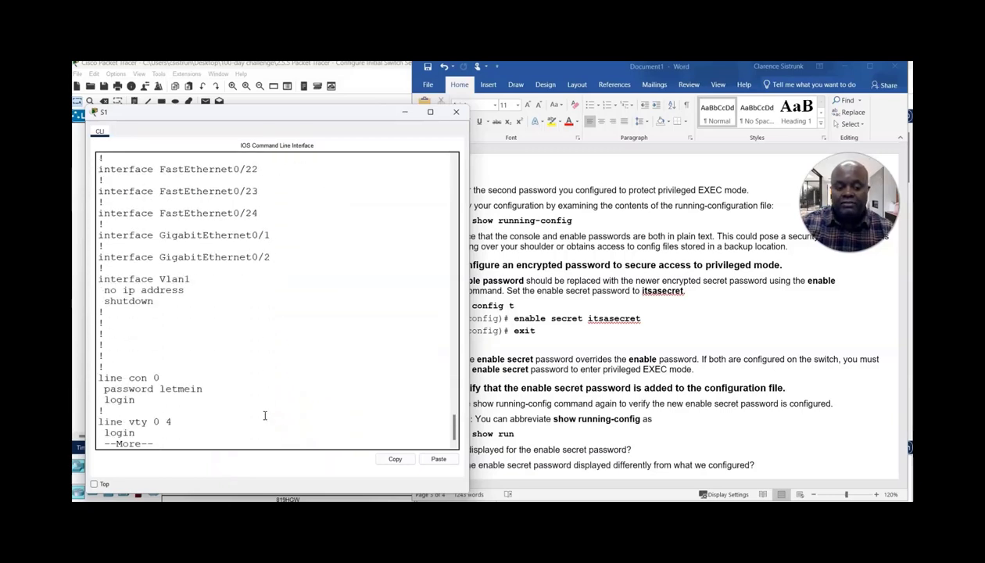
key(Return)
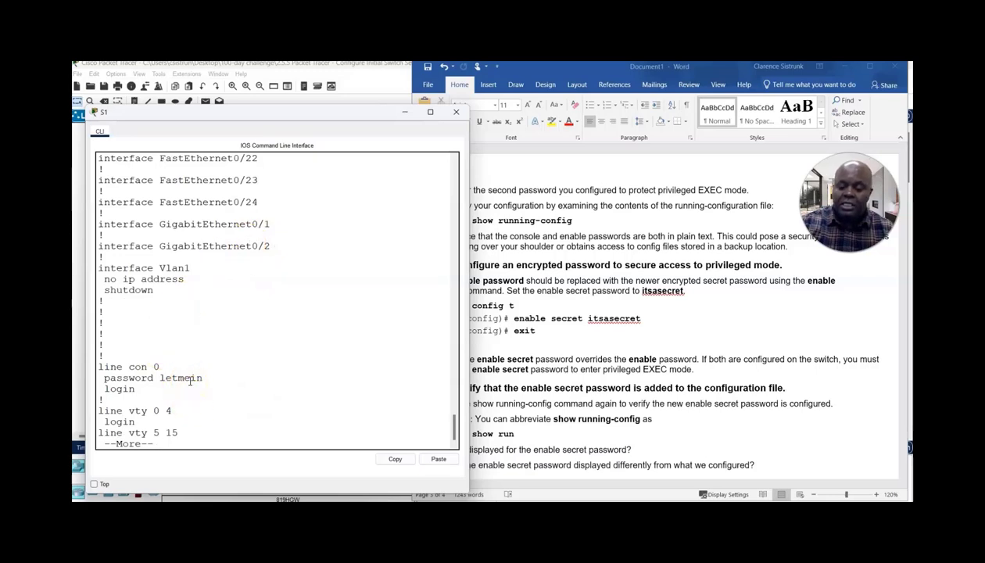
key(Return)
key(Return)
key(Return)
key(Return)
key(Return)
key(Return)
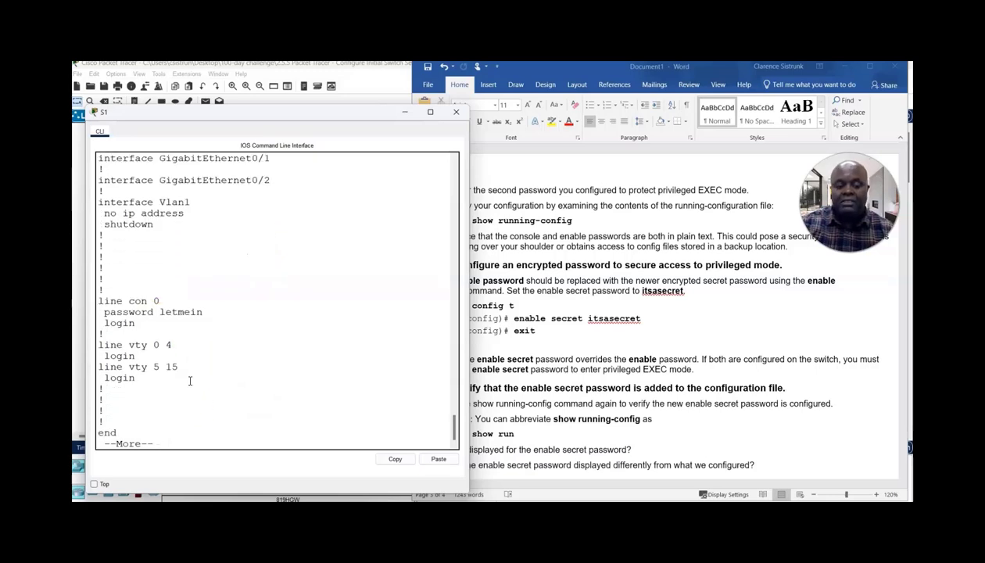
key(Return)
key(Return)
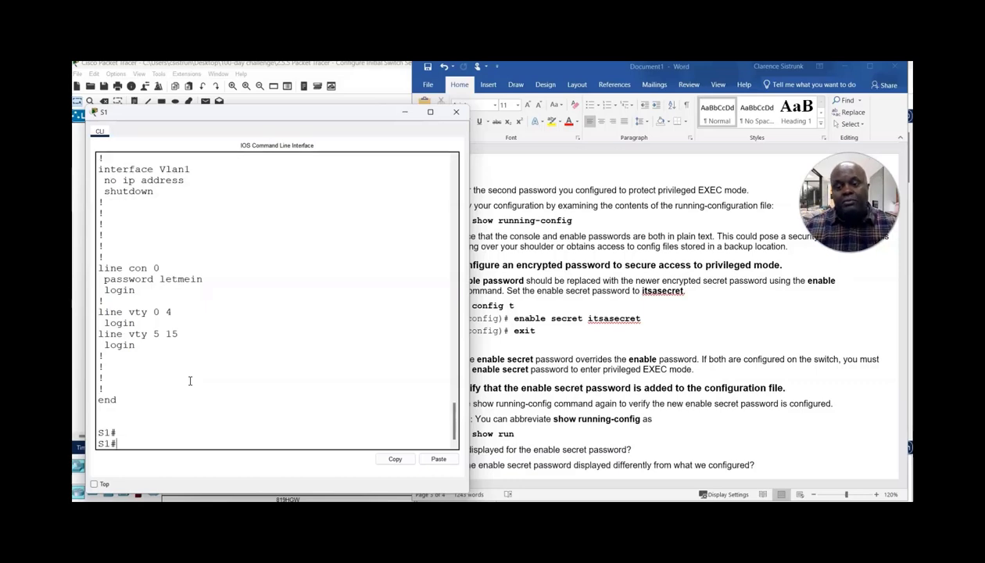
Switch to the Word lab document and review Step 8 on password encryption and Part 3 on the MOTD banner
click(892, 479)
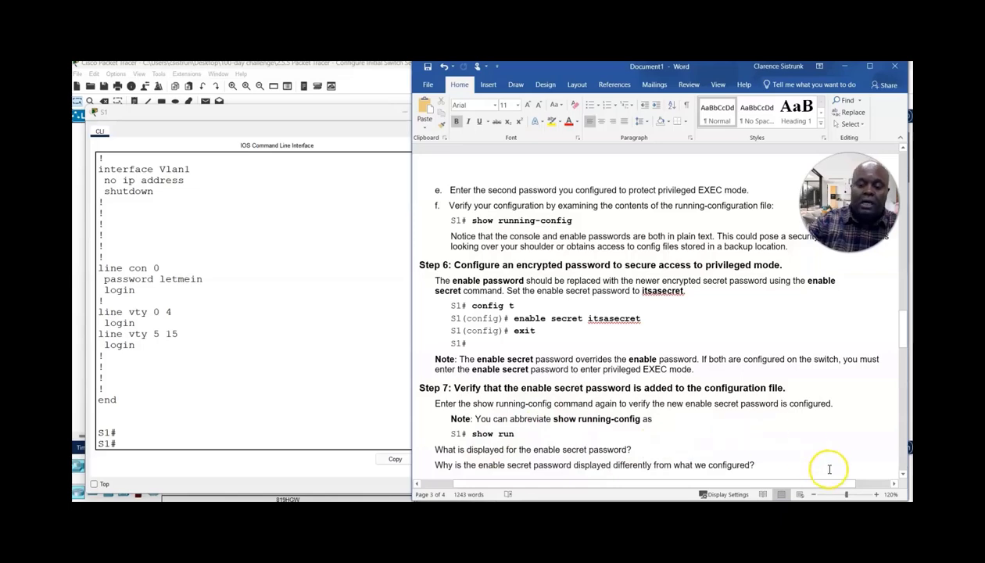
drag(903, 477, 903, 477)
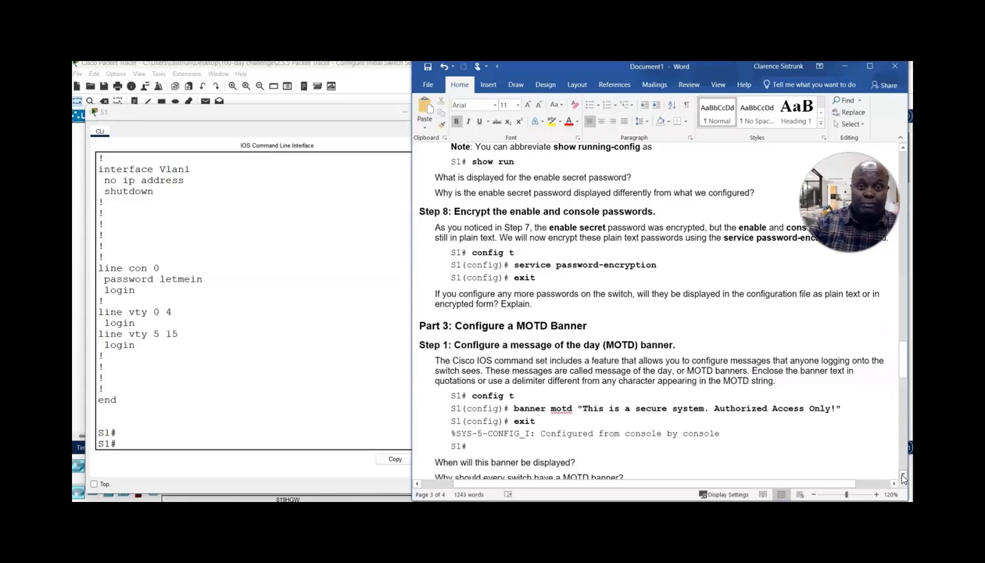
drag(903, 477, 903, 477)
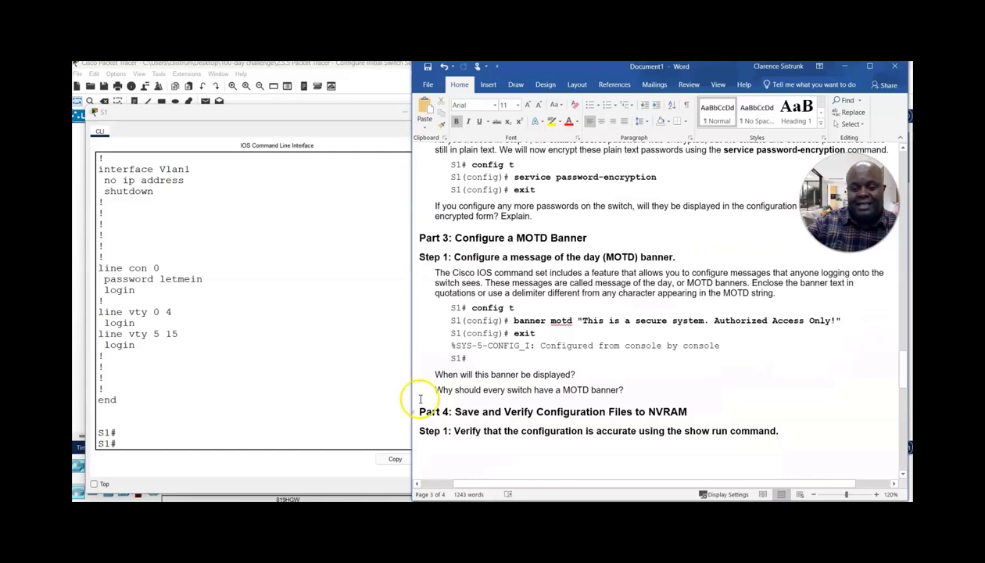
In S1's CLI, enter global configuration with conf t, set the banner with banner motd "Hello", and exit to privileged EXEC mode
click(135, 440)
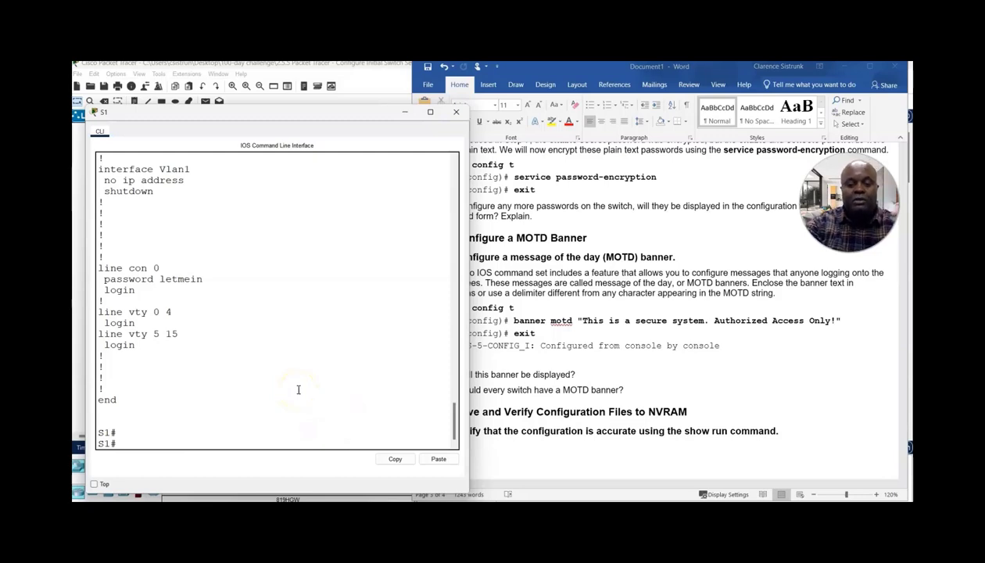
text(co)
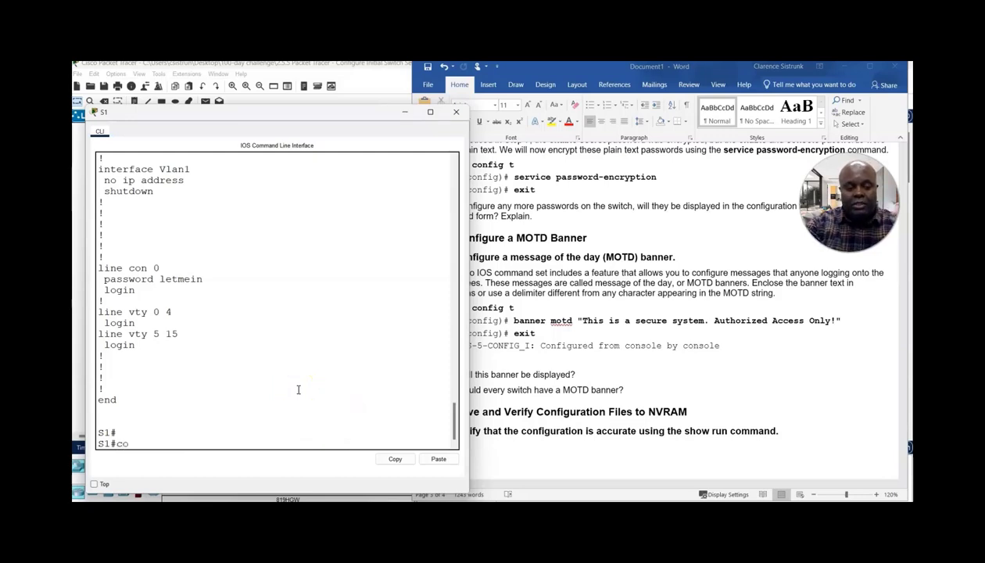
text(nf t)
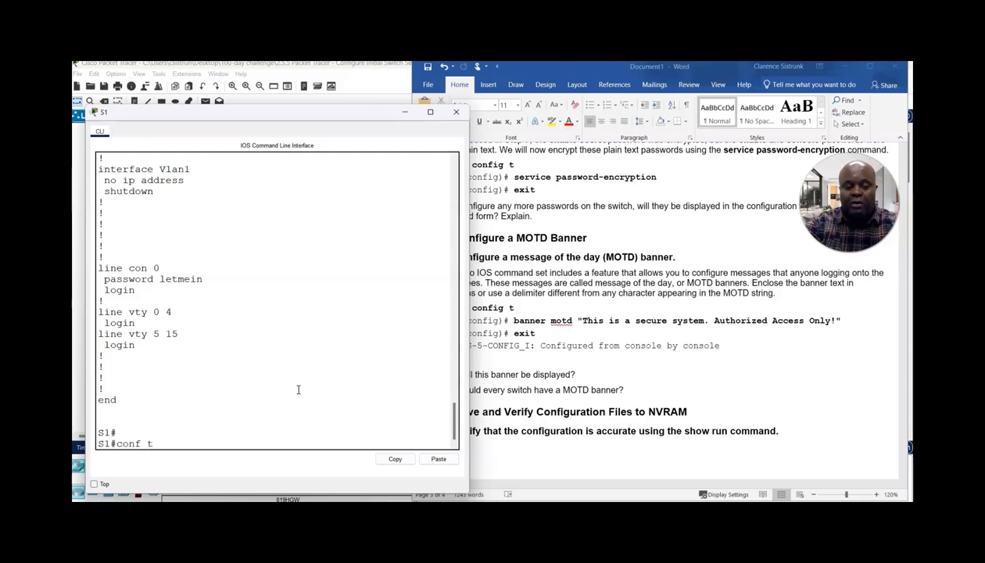
key(Return)
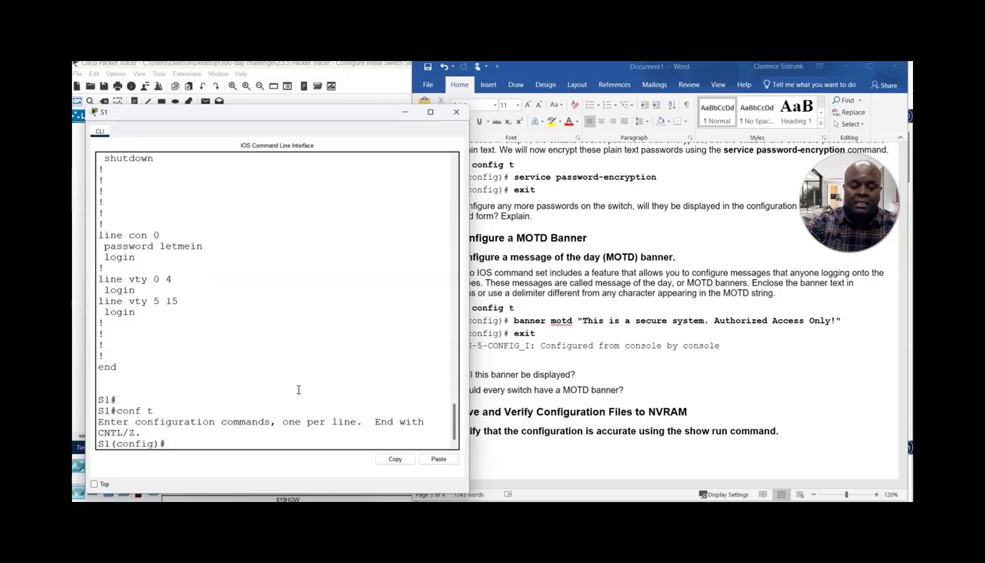
text(bann)
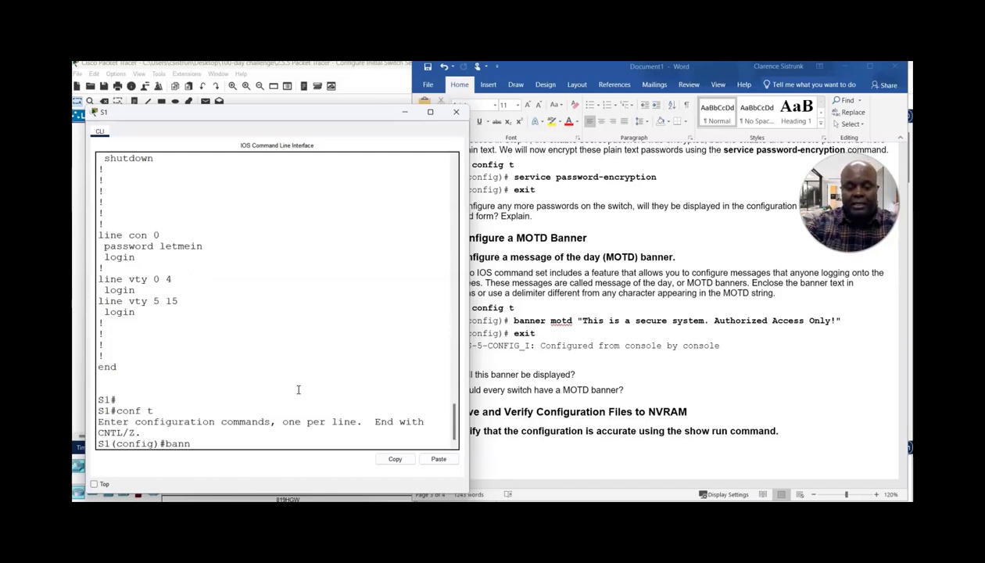
text(er)
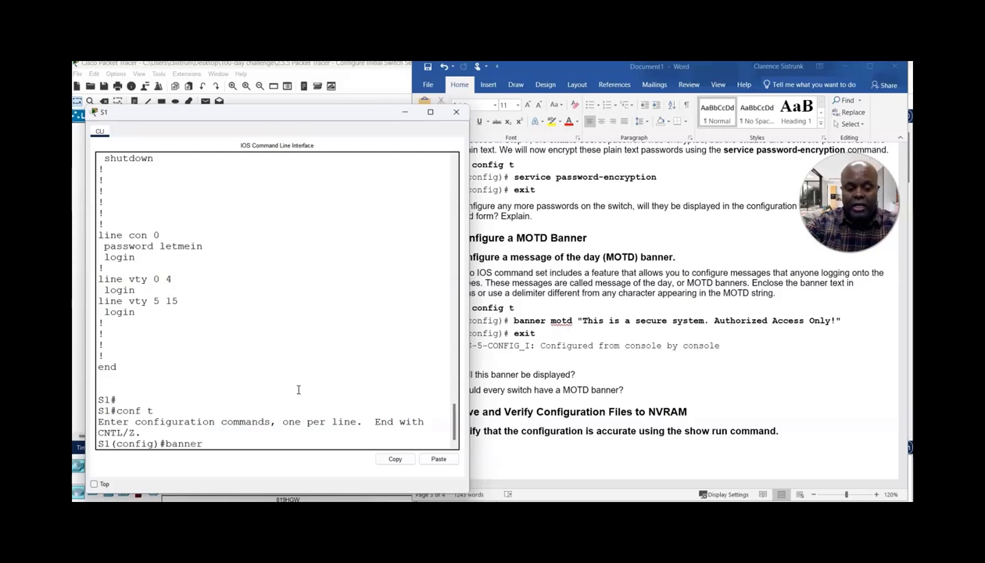
text( motd ")
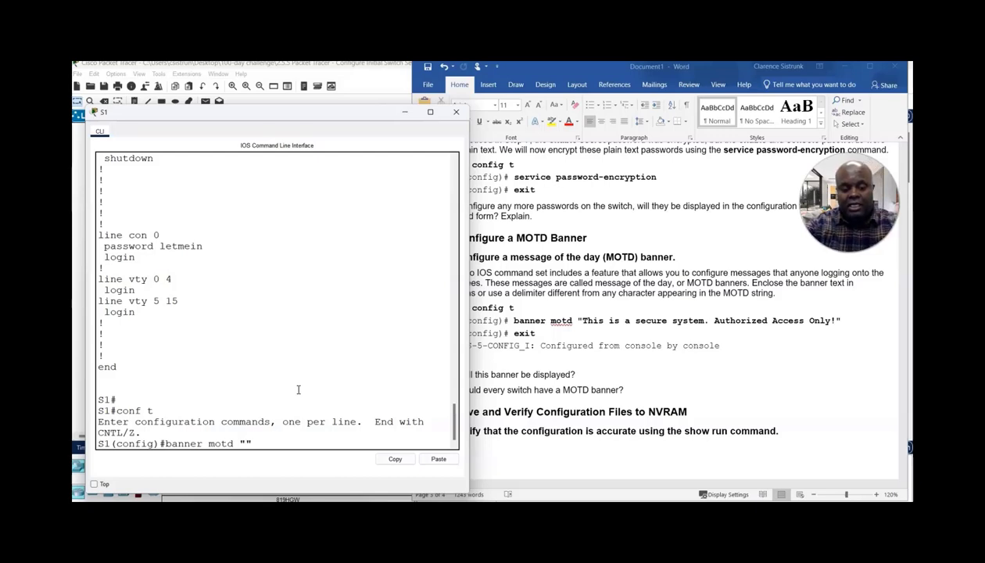
text(Hello)
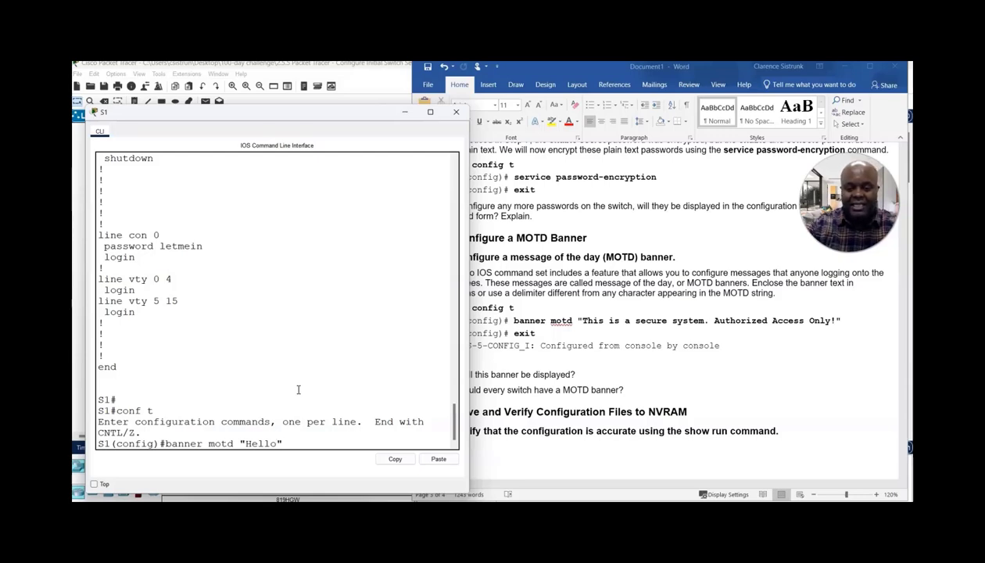
key(Return)
text(e)
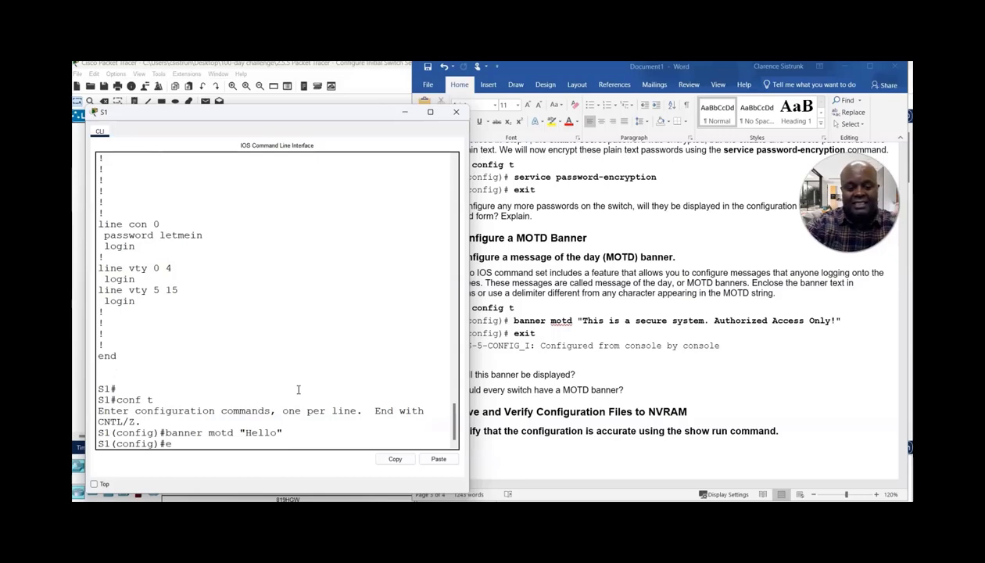
text(xit)
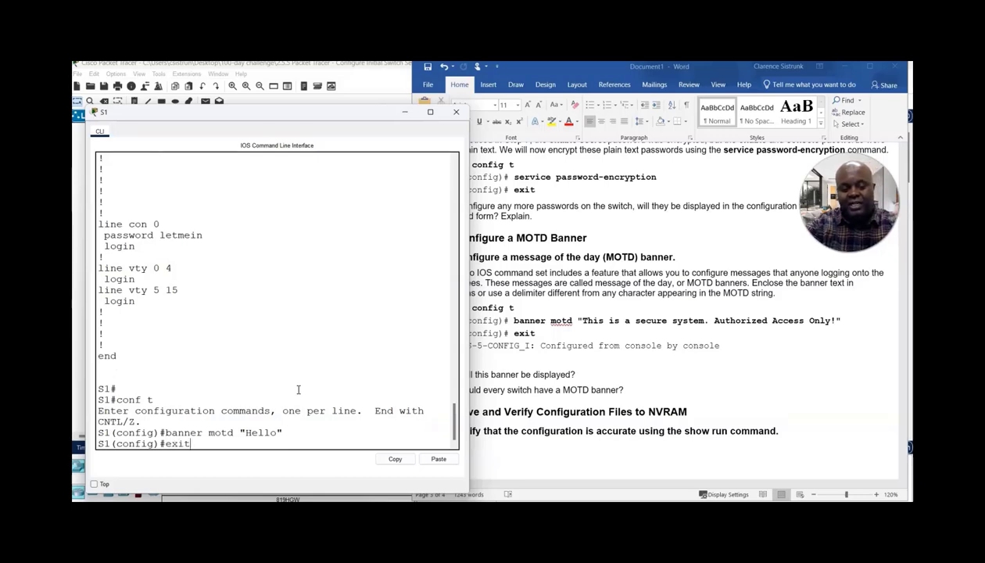
key(Return)
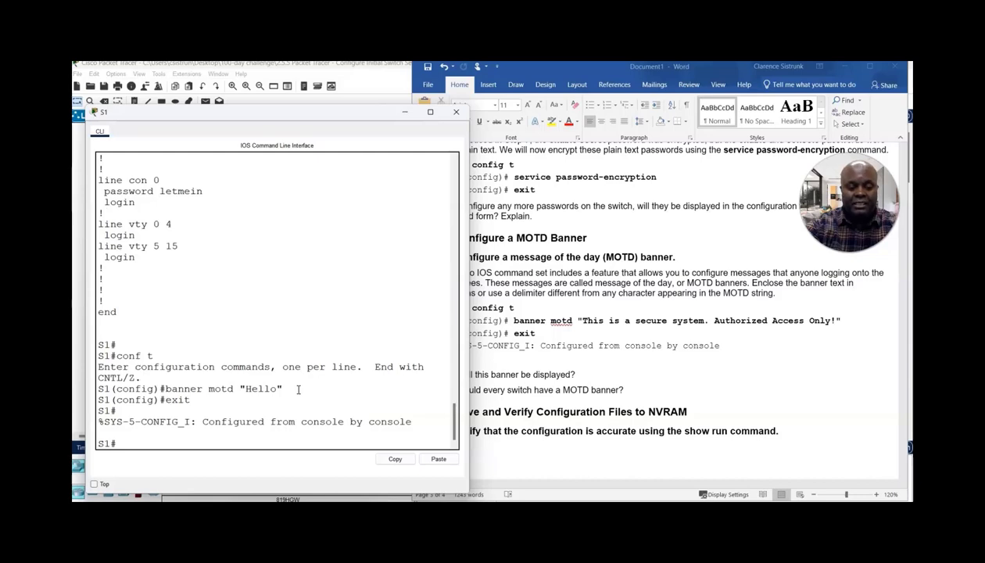
Test the MOTD banner by logging out of S1, signing in with the console password, and running en with the enable password
text(exit)
key(Return)
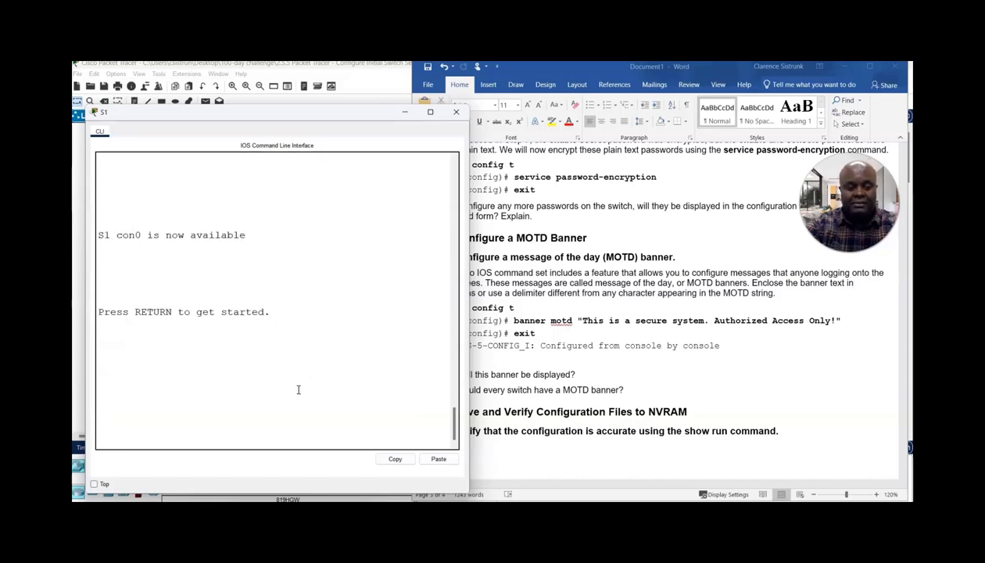
key(Return)
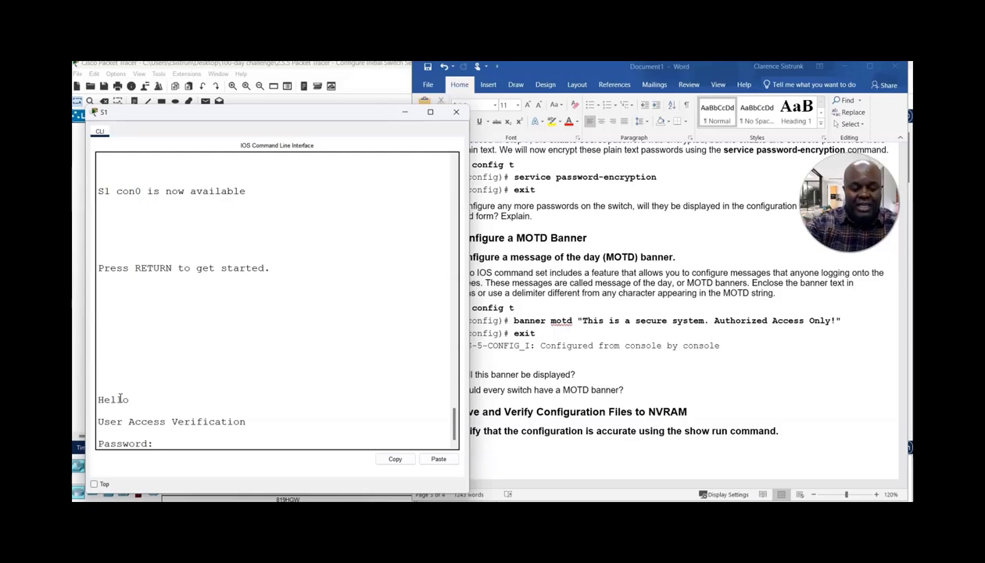
key(Return)
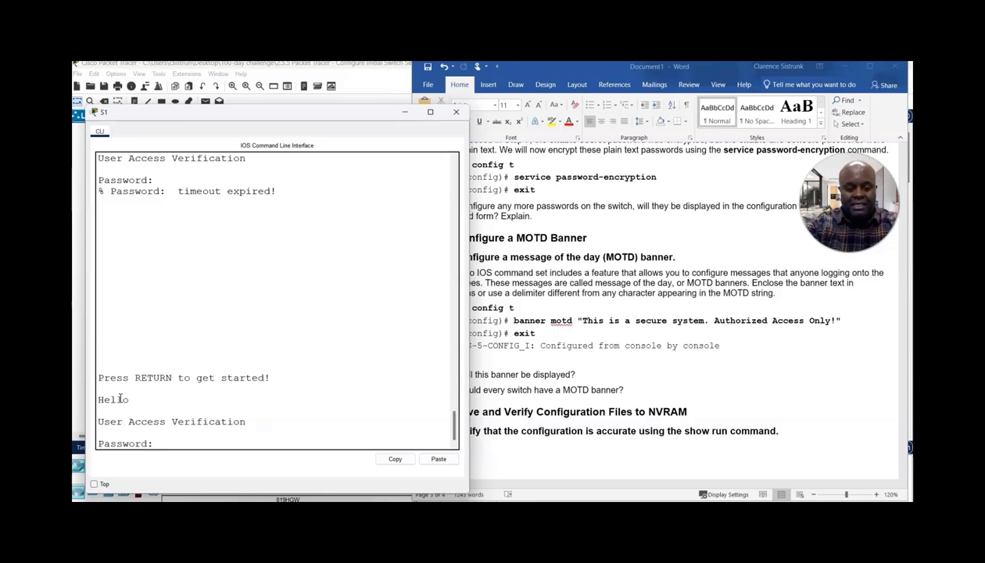
key(Return)
text(e)
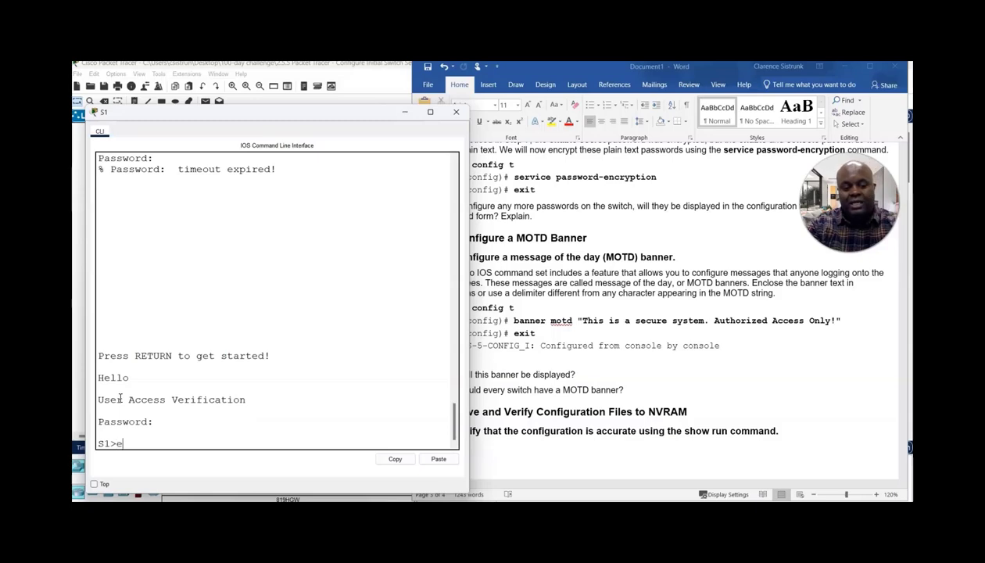
text(n)
key(Return)
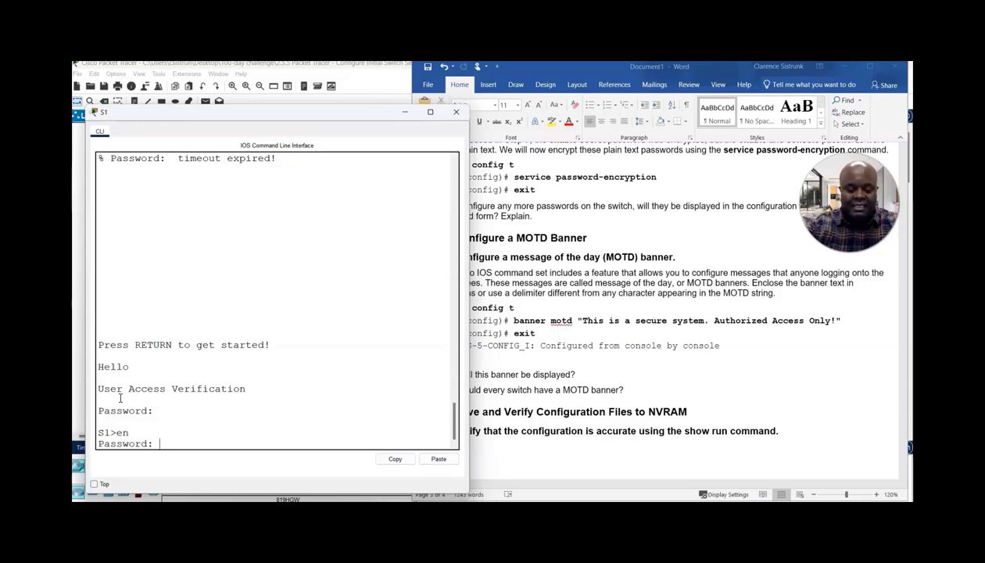
key(Return)
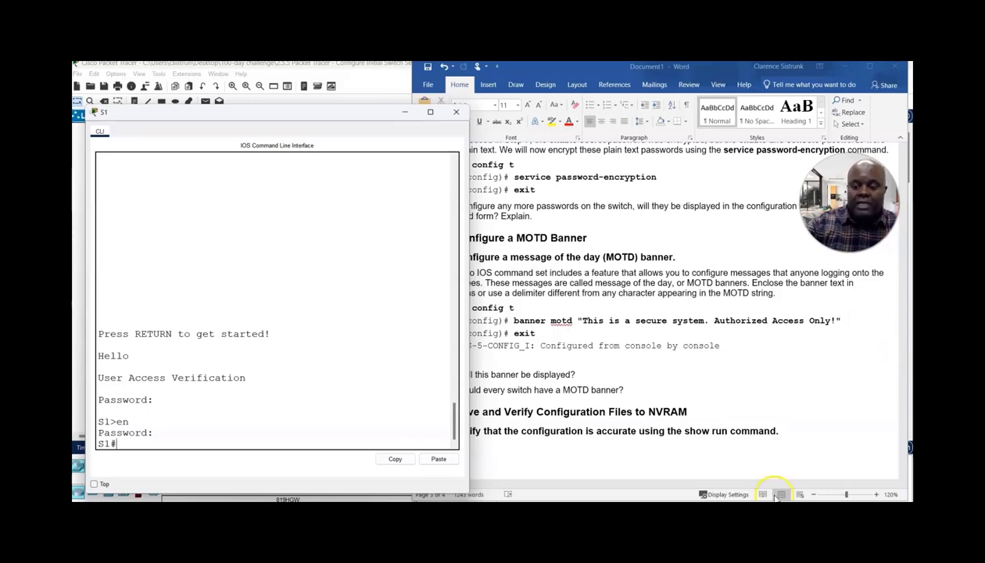
Switch to the Word lab document and review Part 4 on saving the configuration to NVRAM and Part 5 on configuring S2
click(820, 462)
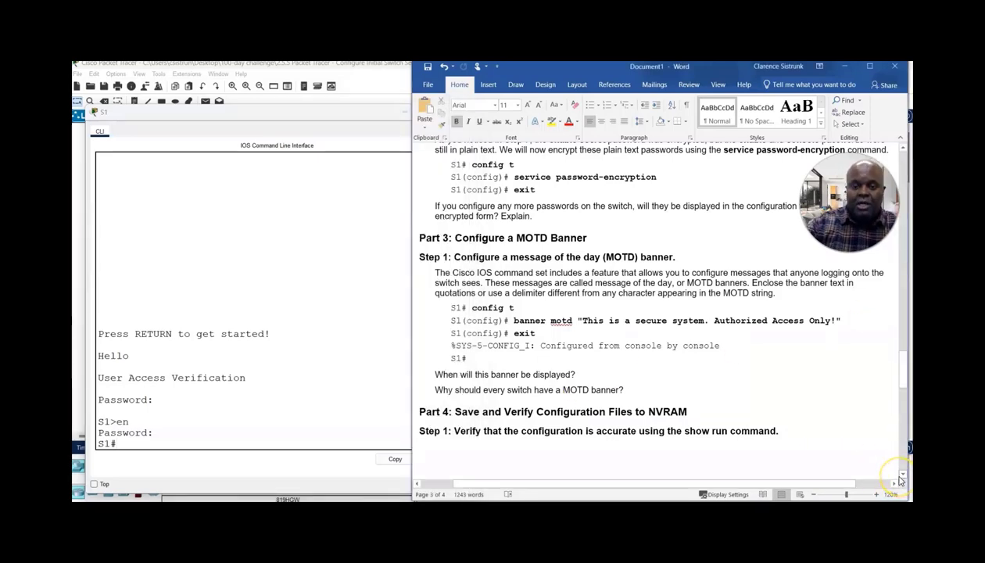
click(902, 475)
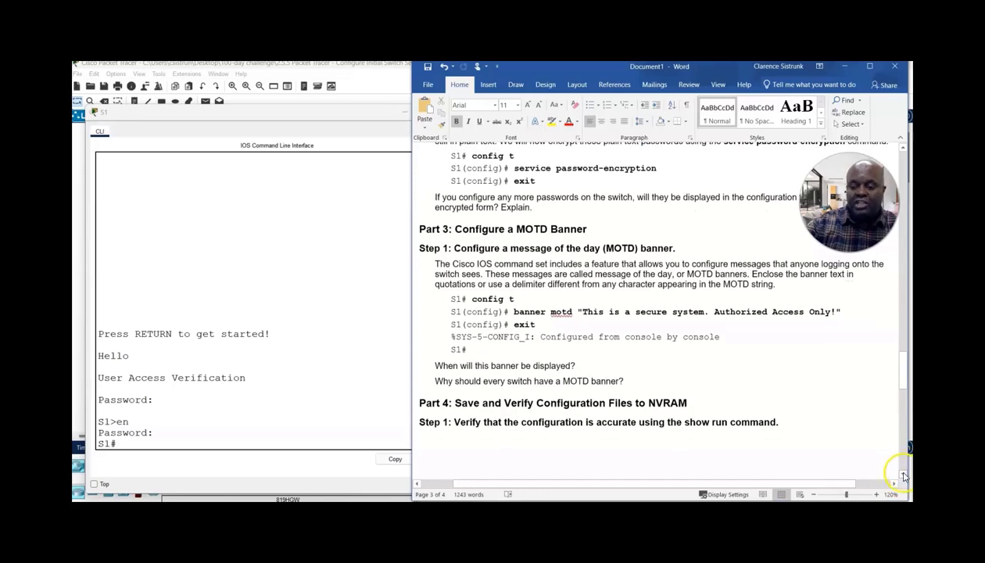
click(904, 475)
click(904, 475)
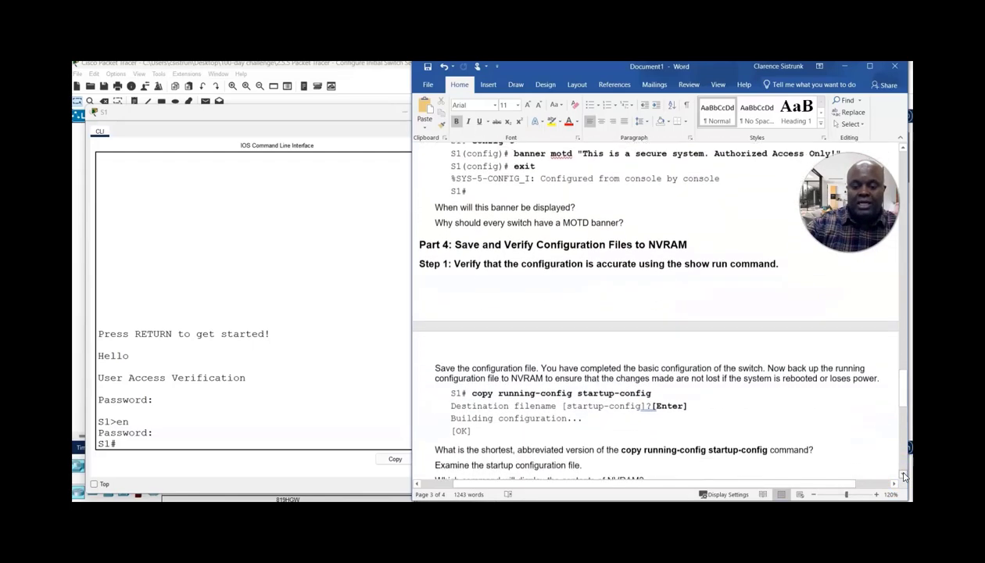
click(903, 475)
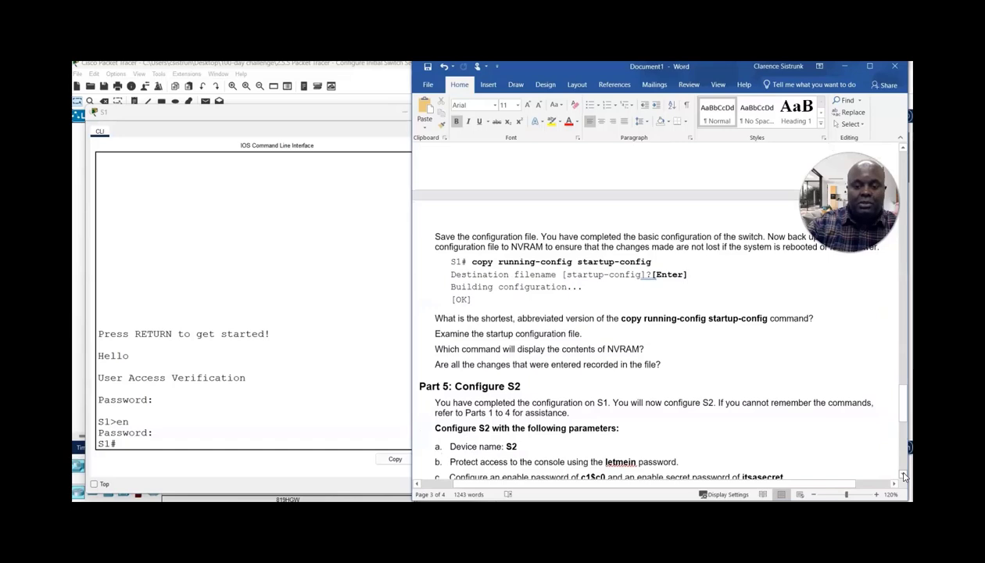
click(904, 475)
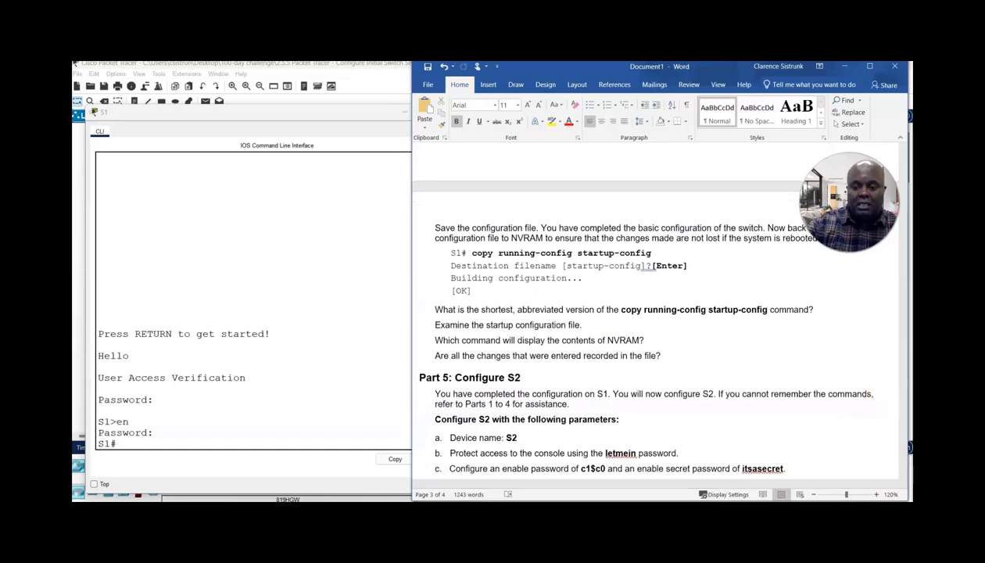
click(902, 137)
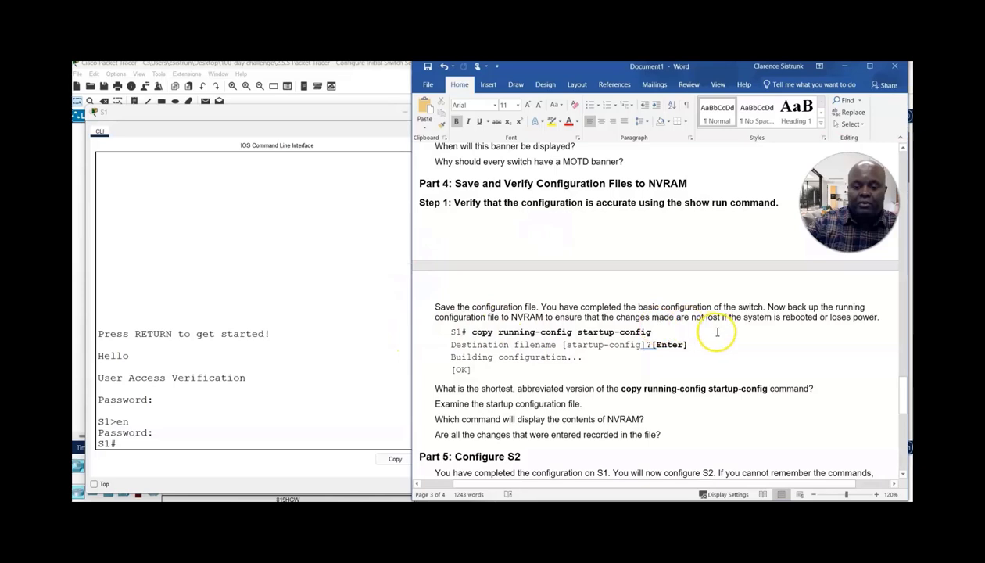
Go back to Step 8 on encrypting the enable and console passwords in the lab document, and return to S1's CLI
click(901, 138)
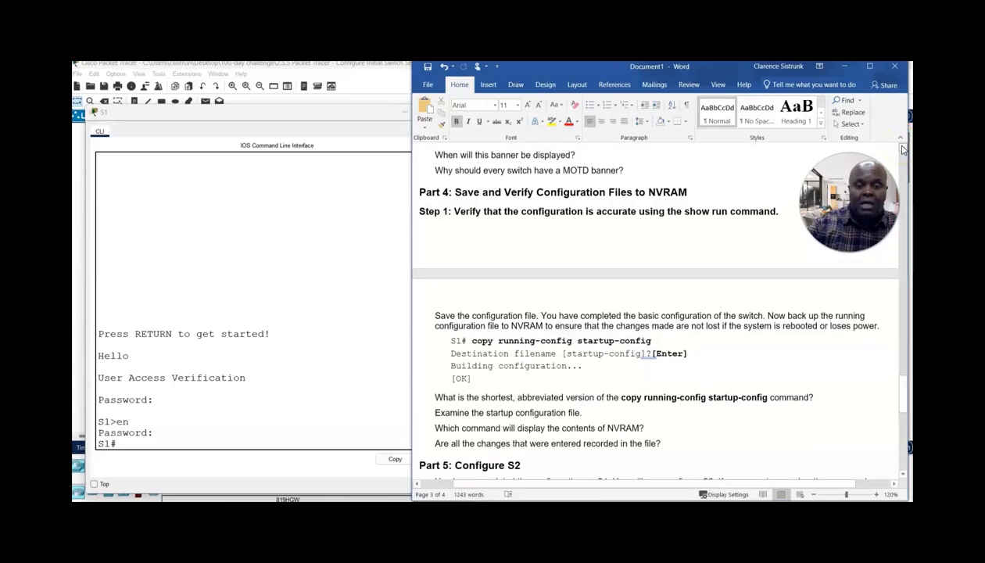
scroll(903, 149, up, 5)
scroll(903, 149, up, 4)
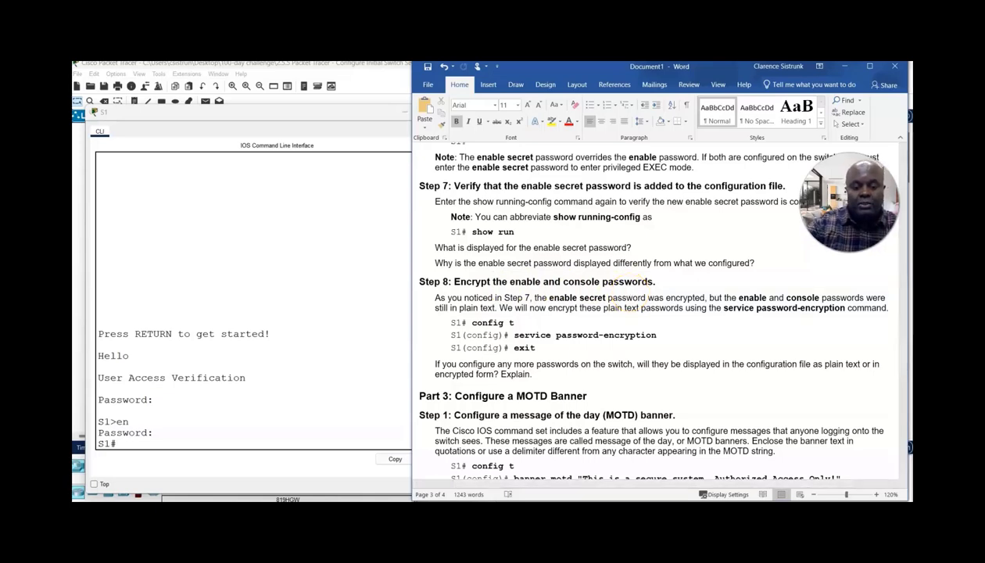
click(131, 443)
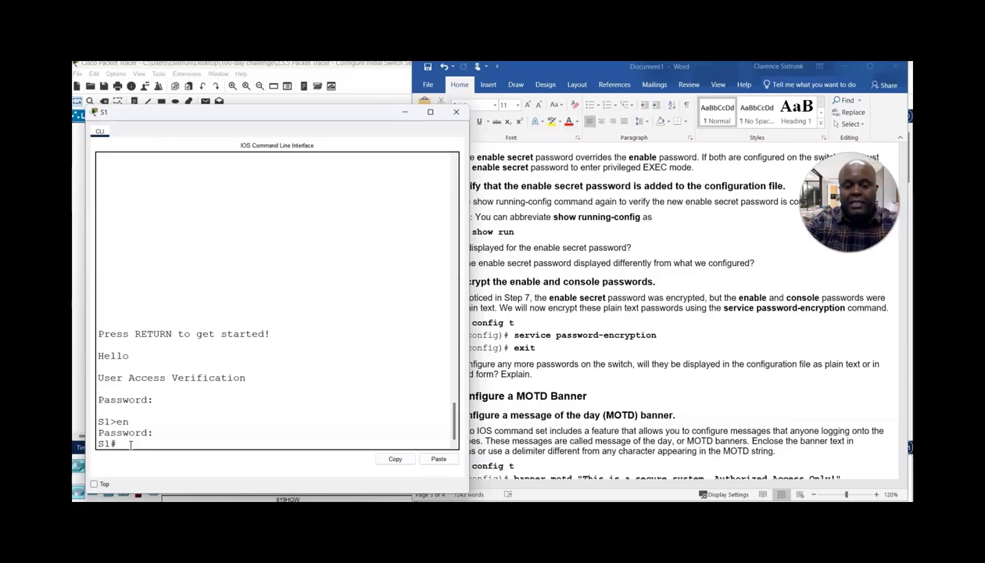
text(con)
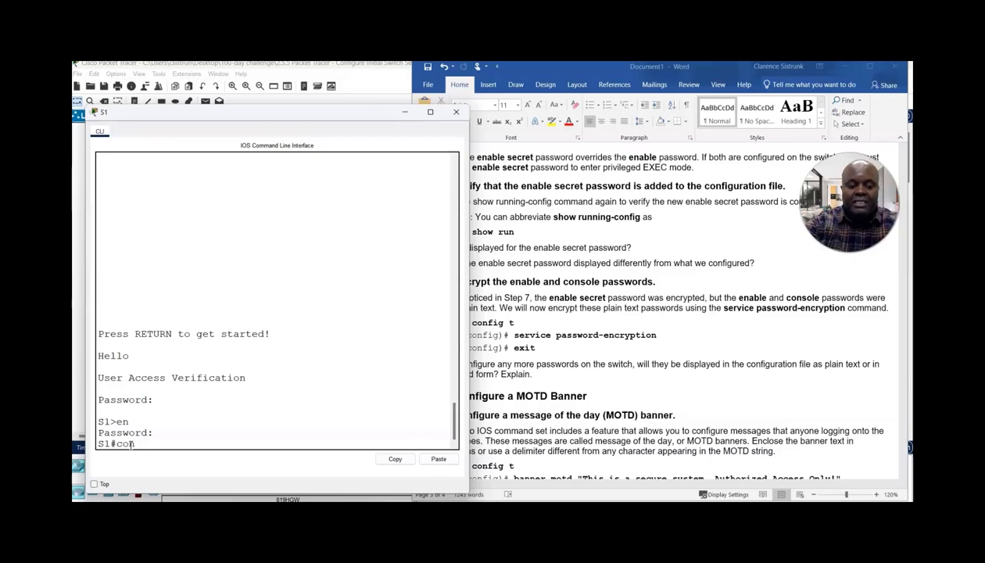
text(fig)
key(BackSpace)
key(BackSpace)
key(BackSpace)
key(BackSpace)
key(BackSpace)
key(BackSpace)
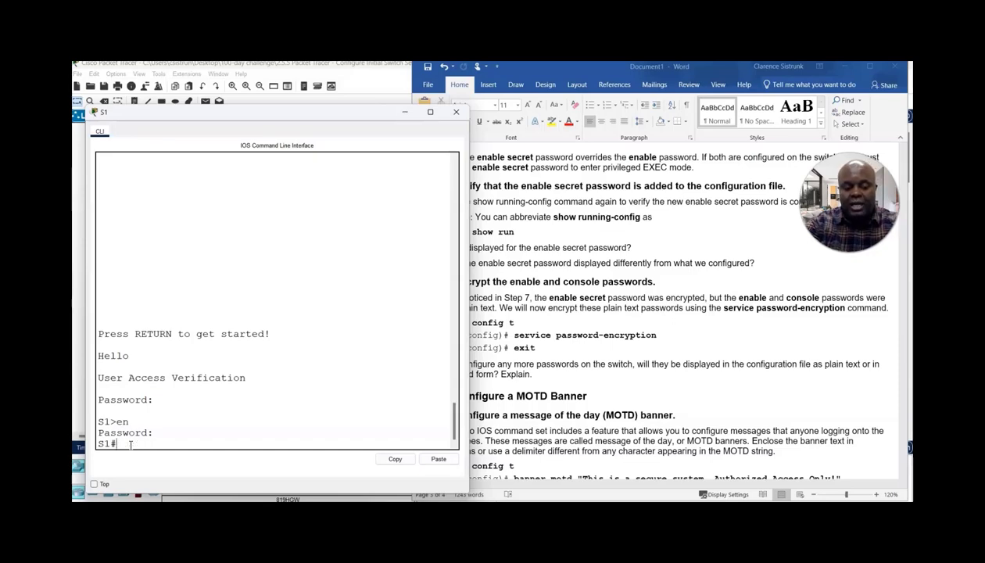
Run show run on S1 and page through the whole running configuration, checking how the enable and console passwords are stored
text(show)
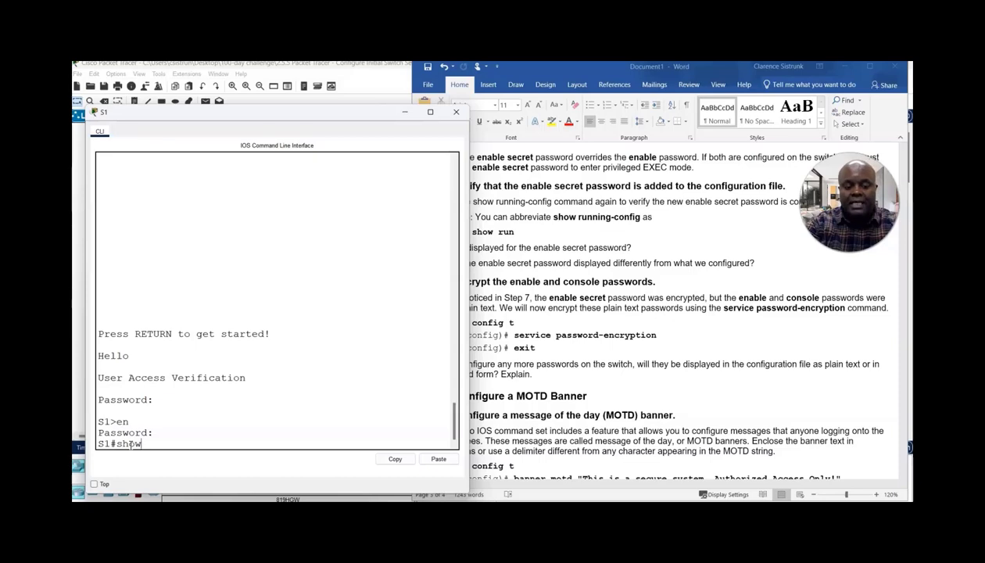
text( run)
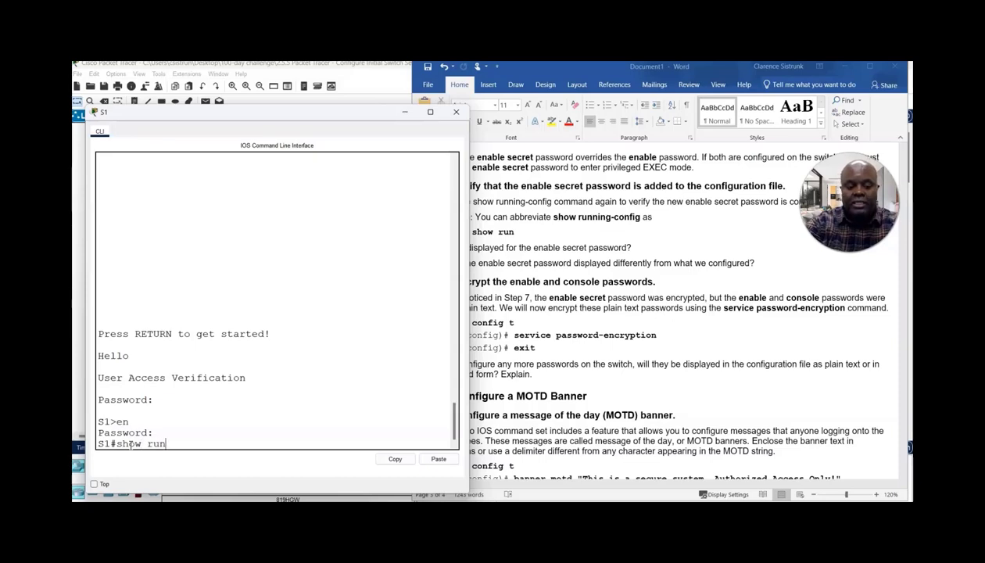
key(Return)
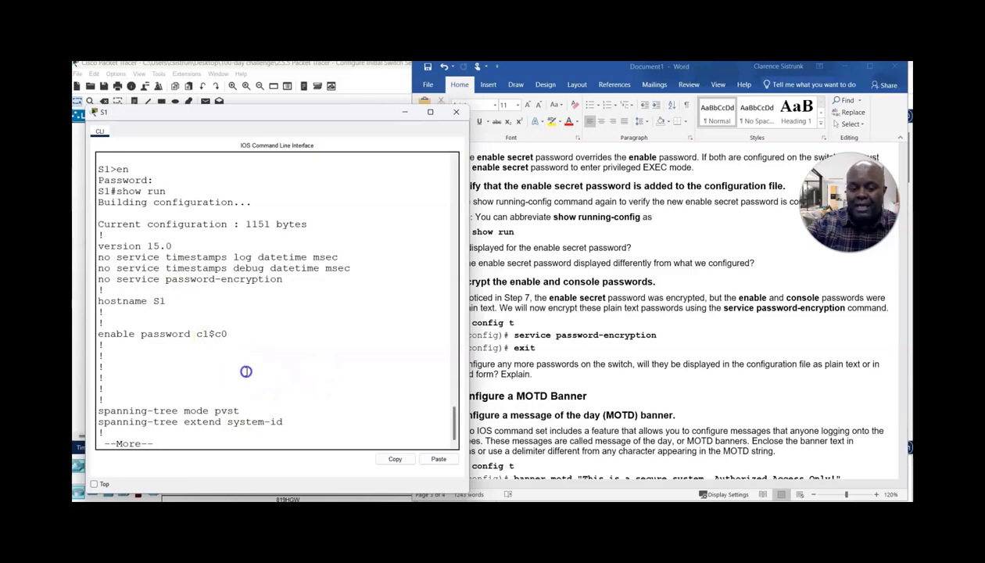
key(Return)
key(Return)
key(Return)
key(Return)
key(Return)
key(Return)
key(Return)
key(Return)
key(Return)
key(Return)
key(Return)
key(Return)
key(Return)
key(Return)
key(Return)
key(Return)
key(Return)
key(Return)
key(Return)
key(Return)
key(Return)
key(Return)
key(Return)
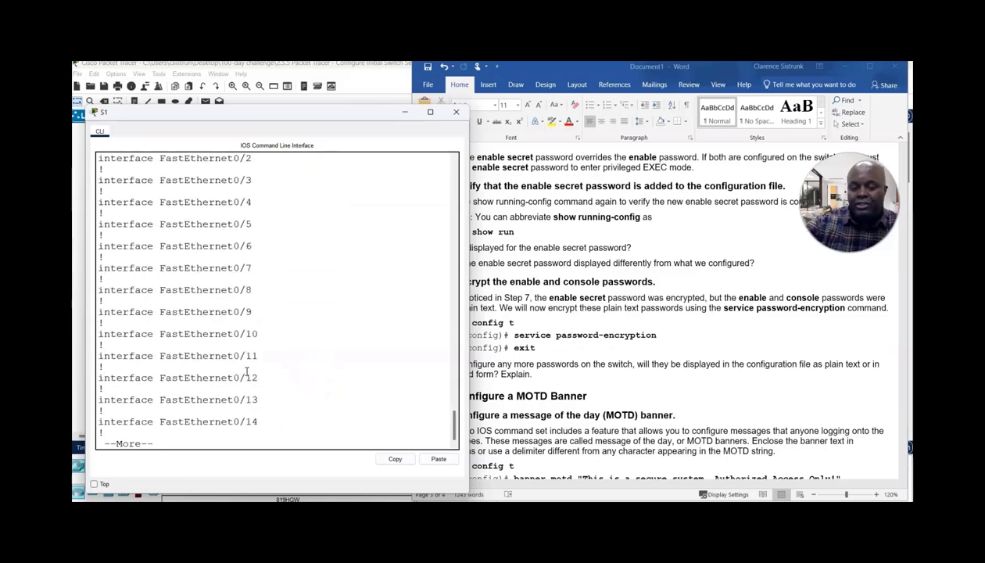
key(Return)
key(Return)
key(Return)
key(Return)
key(Return)
key(Return)
key(Return)
key(Return)
key(Return)
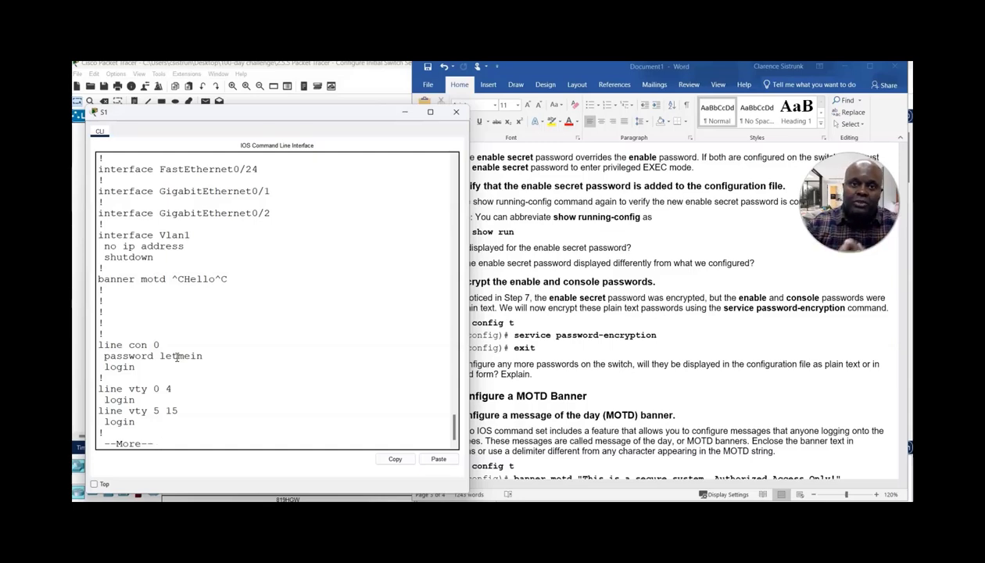
key(Return)
key(Return)
key(Return)
key(Return)
key(Return)
key(Return)
key(Return)
key(Return)
key(Return)
key(Return)
key(Return)
key(Return)
key(Return)
key(Return)
key(Return)
key(Return)
key(Return)
key(Return)
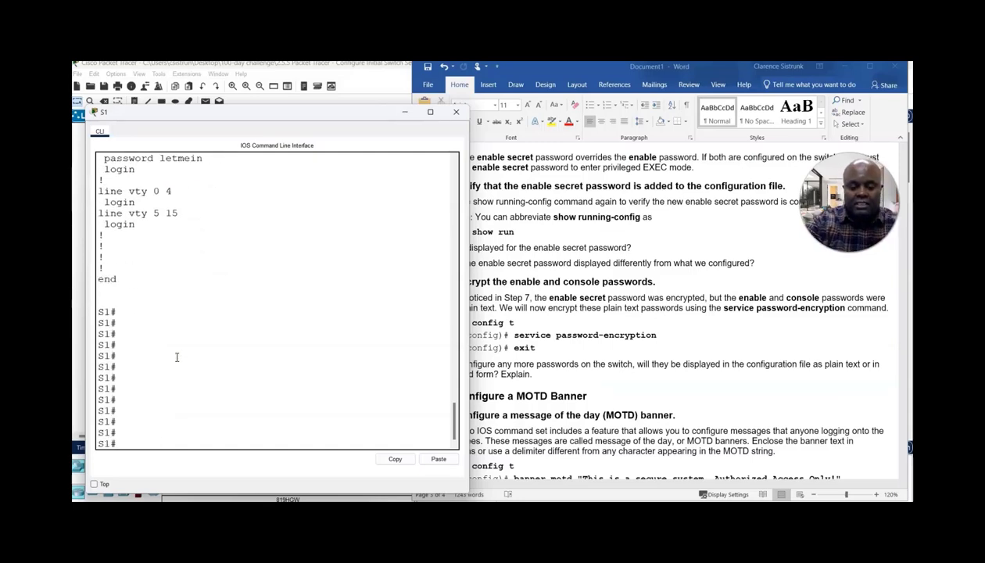
Enter global configuration with conf t, encrypt the plain-text passwords with service password-encryption, and exit to privileged EXEC mode
text(con)
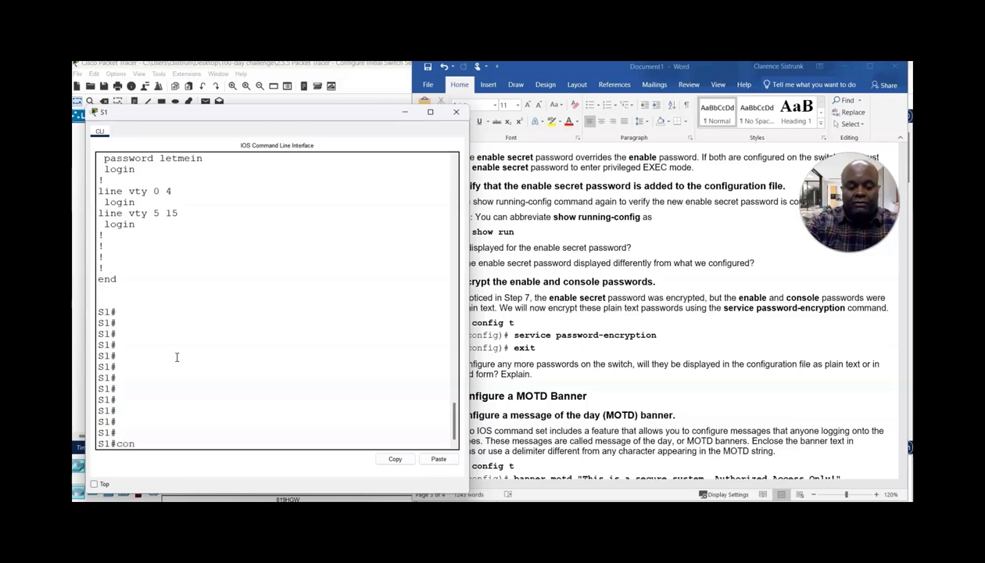
text(f t)
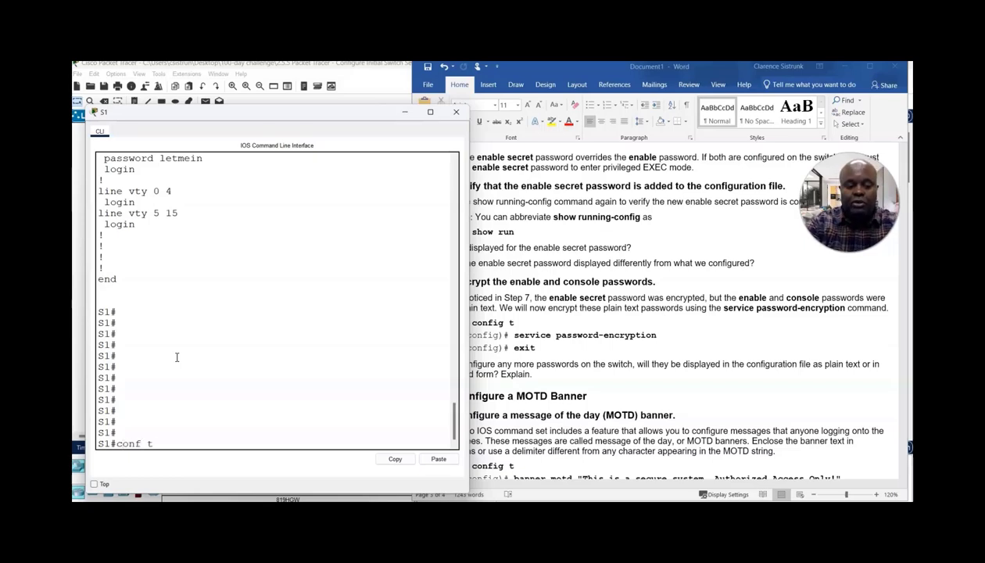
key(Return)
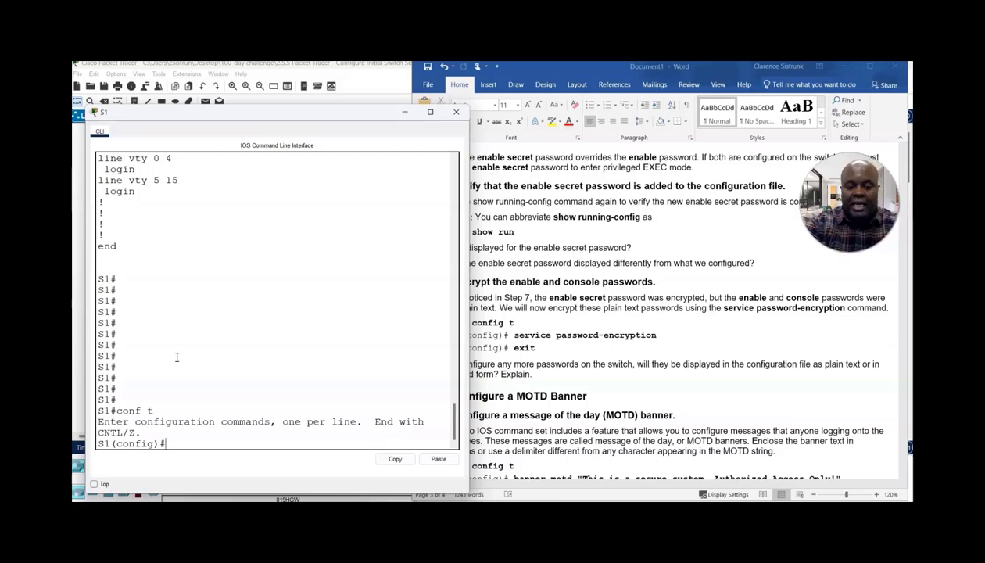
text(service)
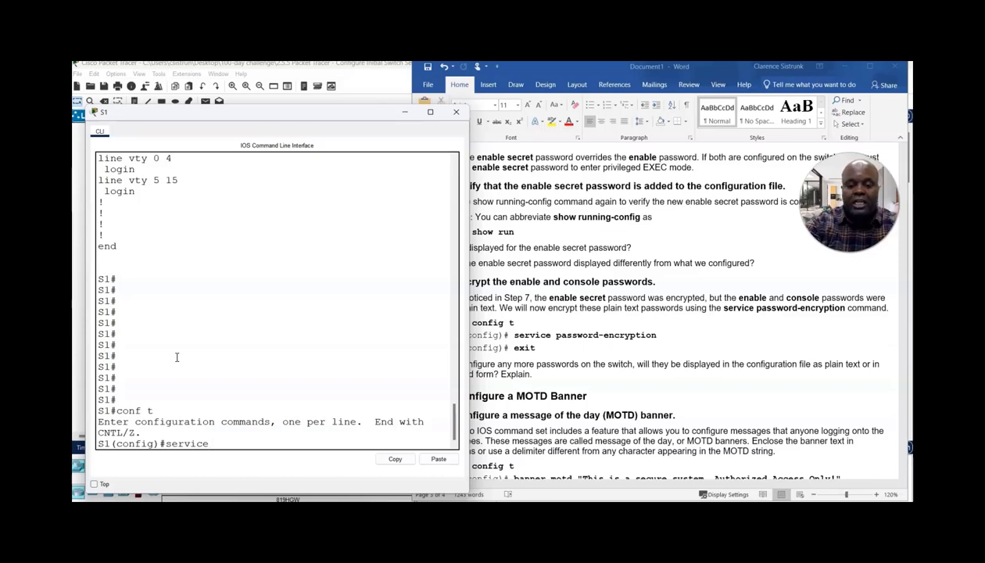
text( pass)
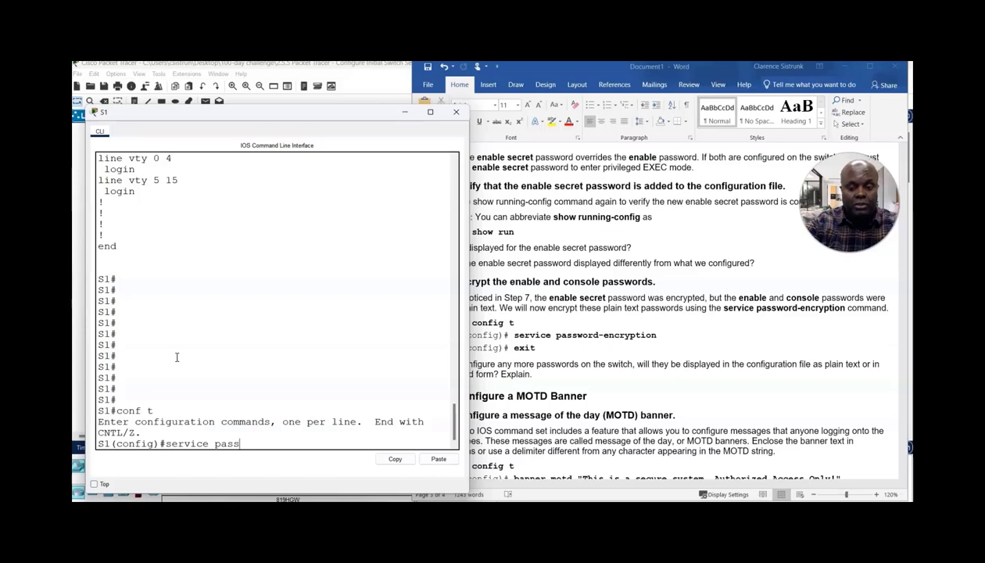
text(word)
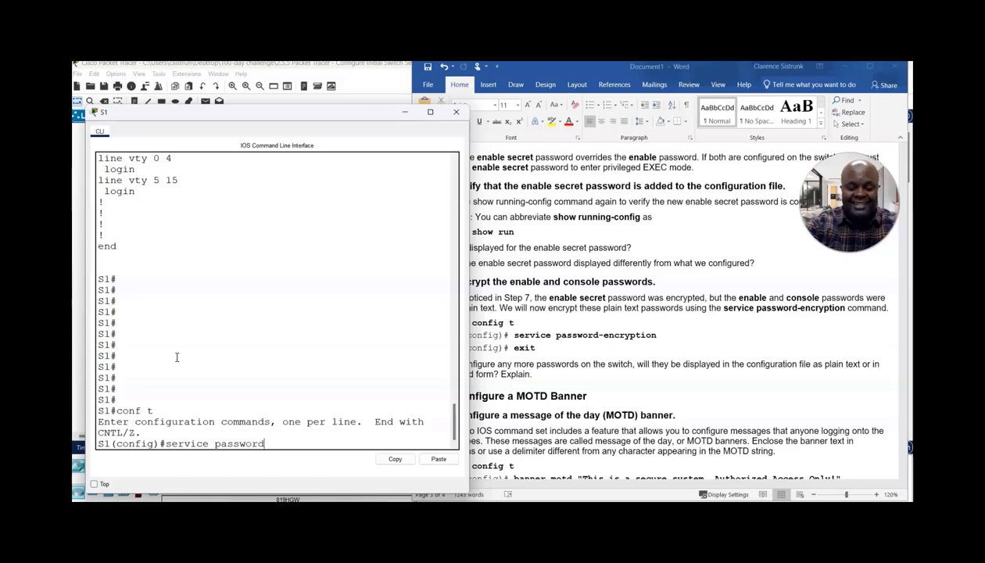
text(-)
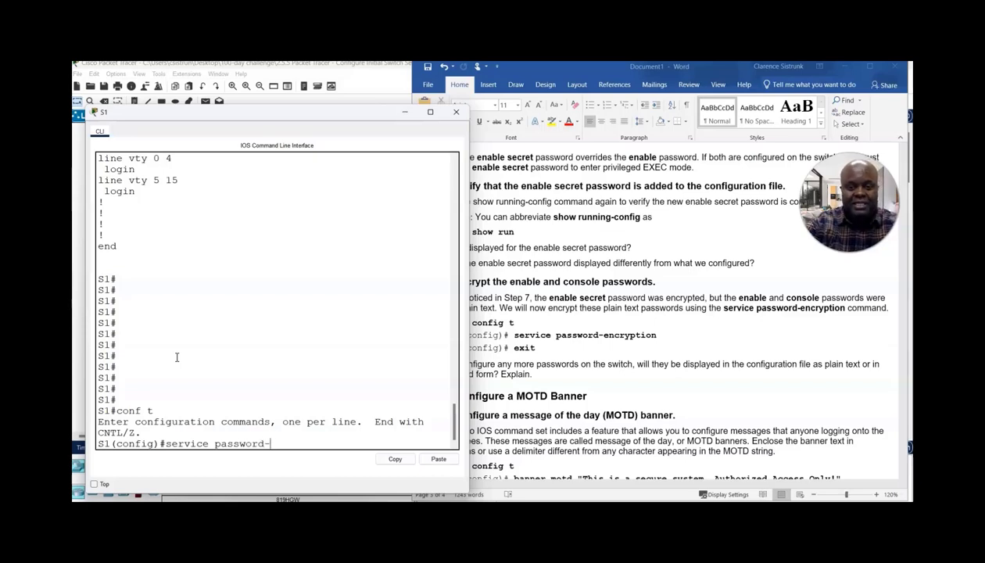
text(enc)
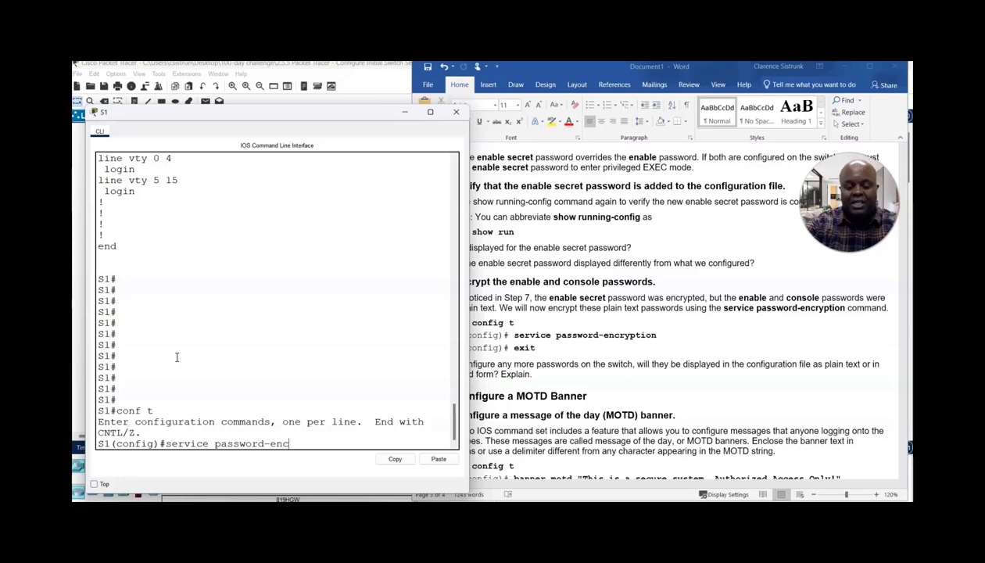
text(ryp)
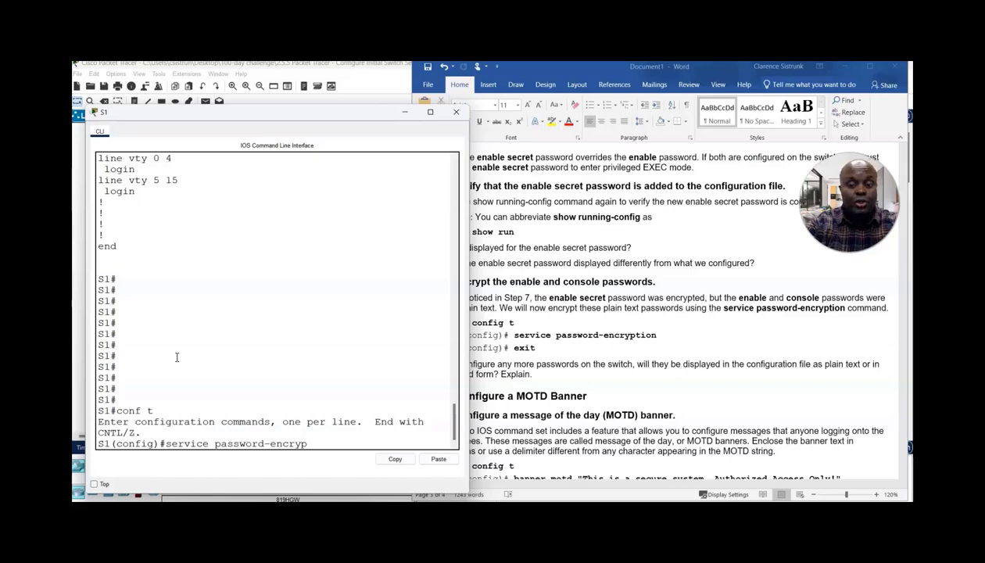
text(to)
key(BackSpace)
text(i)
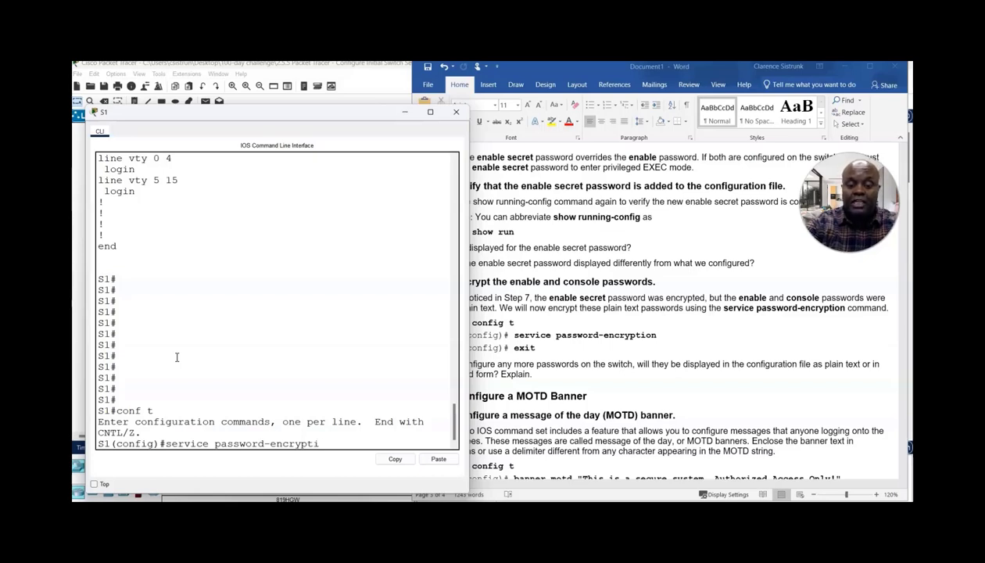
text(on)
key(Return)
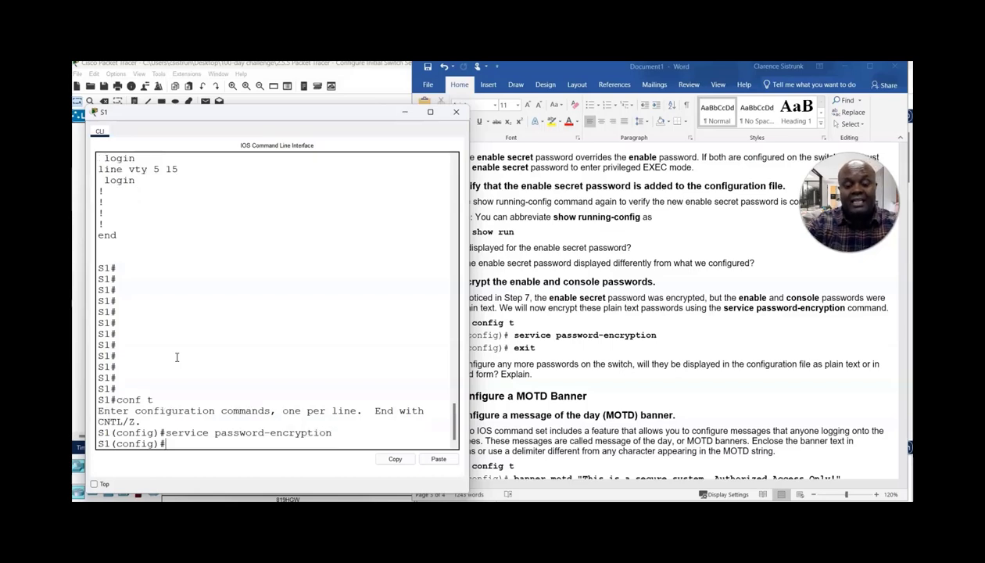
text(exit)
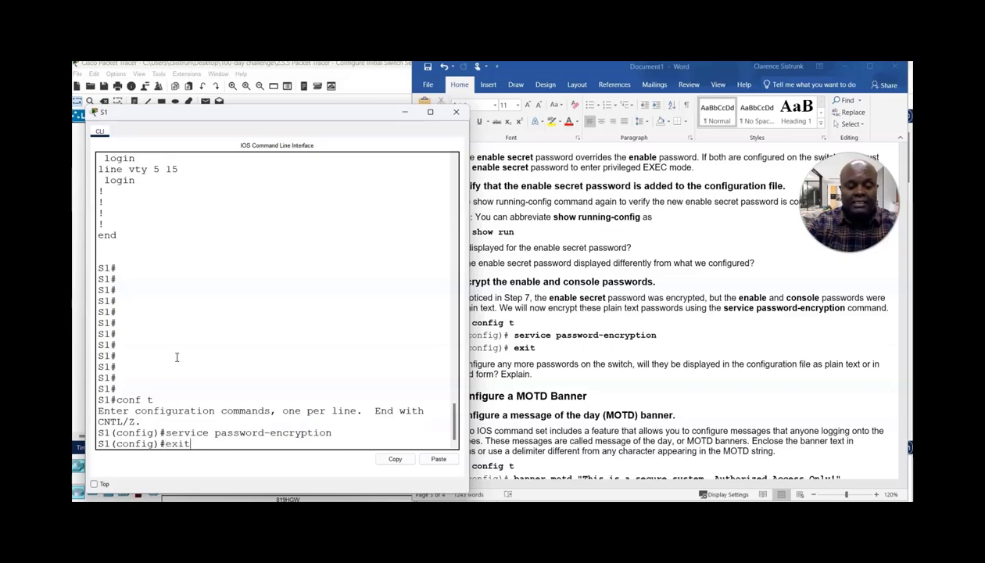
key(Return)
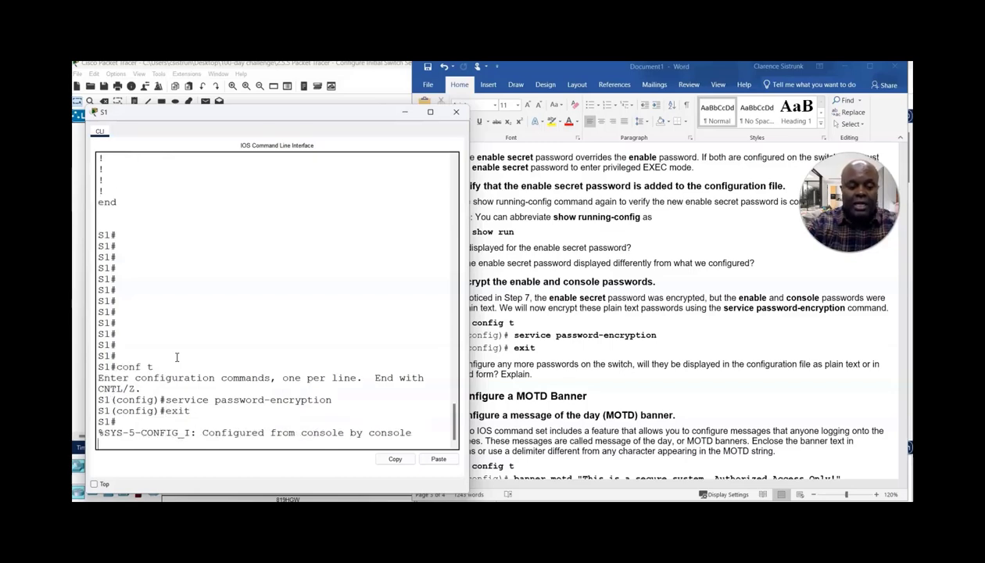
key(Return)
Run show run again on S1 and page down to the console line to check the encryption of both passwords
text(s)
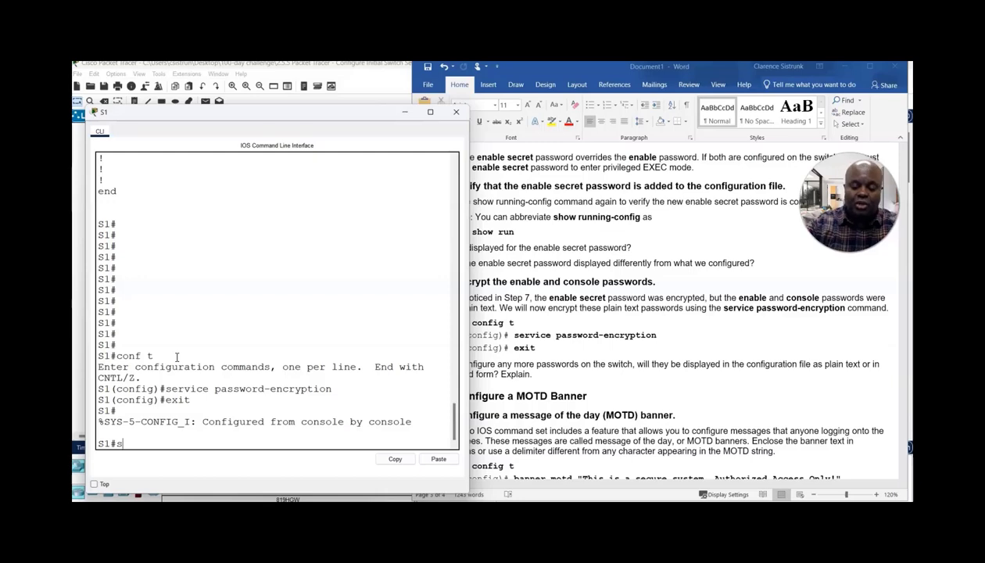
key(BackSpace)
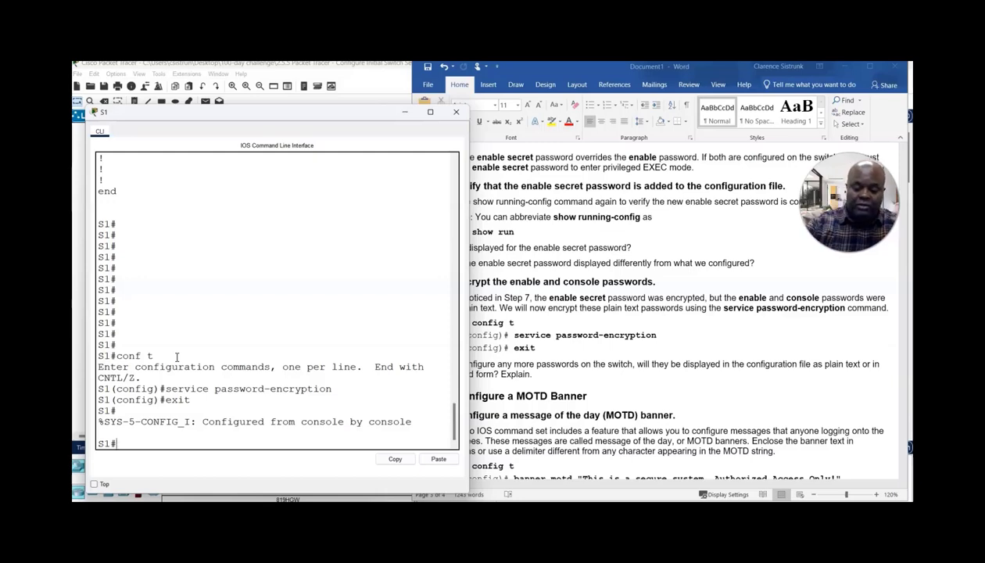
text(en)
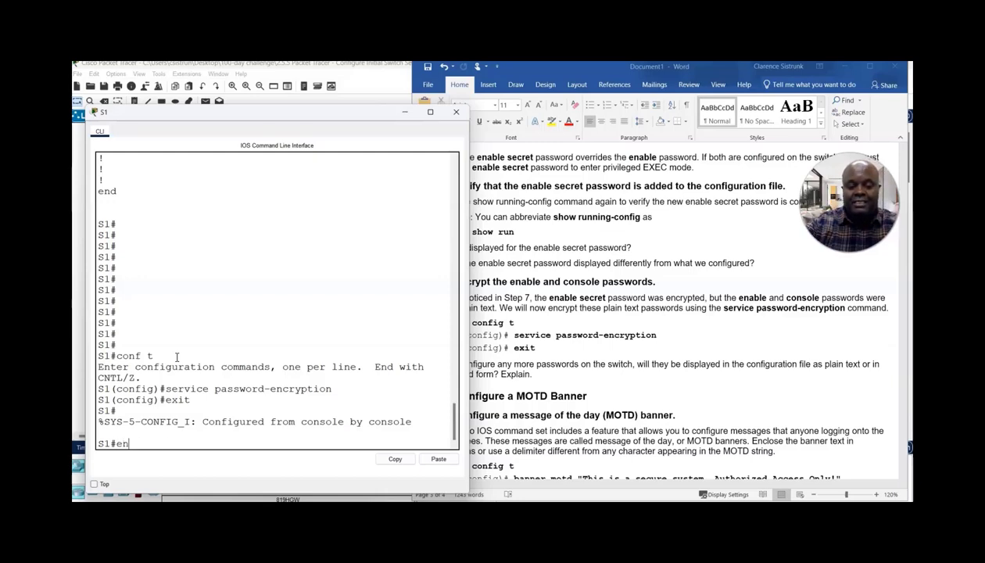
key(Down)
key(Down)
key(Down)
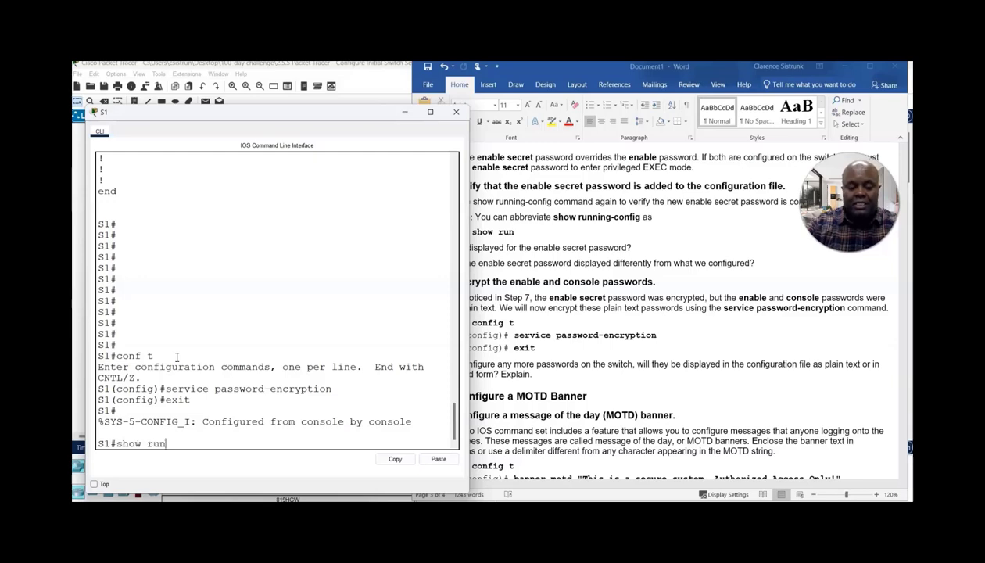
key(Return)
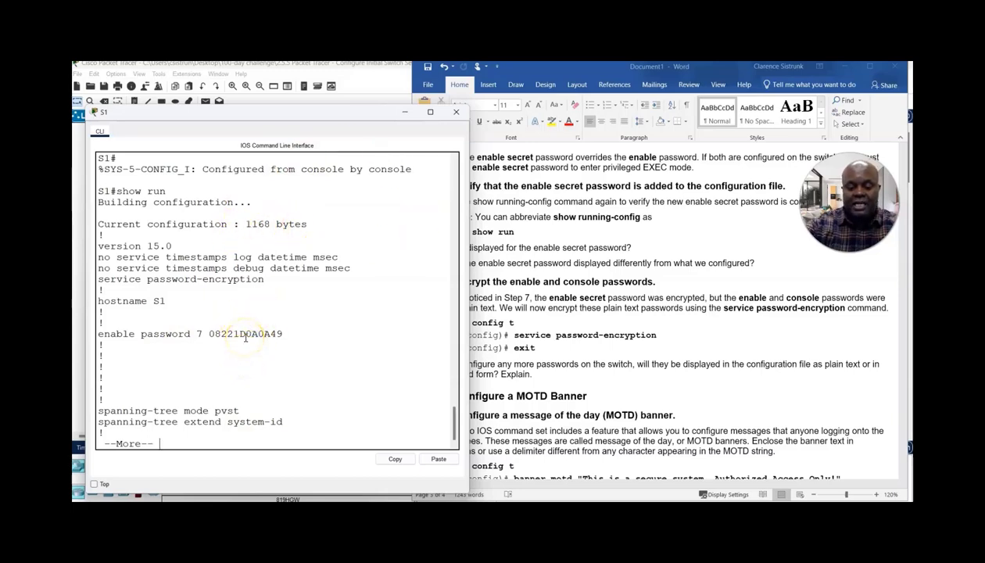
key(Return)
key(Return)
key(Return)
key(Return)
key(Return)
key(Return)
key(Return)
key(Return)
key(Return)
key(Return)
key(Return)
key(Return)
key(Return)
key(Return)
key(Return)
key(Return)
key(Return)
key(Return)
key(Return)
key(Return)
key(Return)
key(Return)
key(Return)
key(Return)
key(Return)
key(Return)
key(Return)
key(Return)
key(Return)
key(Return)
key(Return)
key(Return)
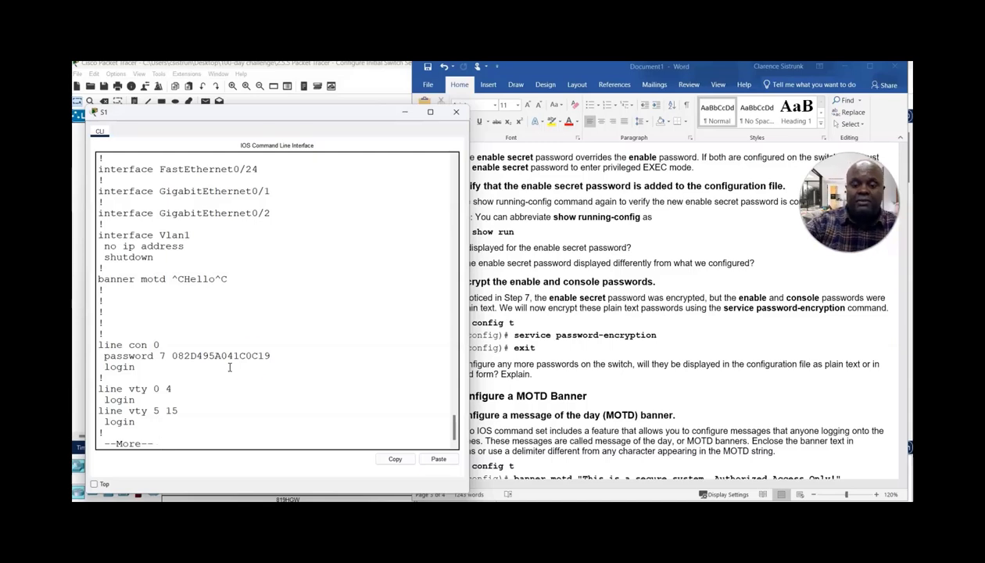
Switch to the Word lab document and review the Part 4 instructions for backing up the running configuration to NVRAM
click(636, 399)
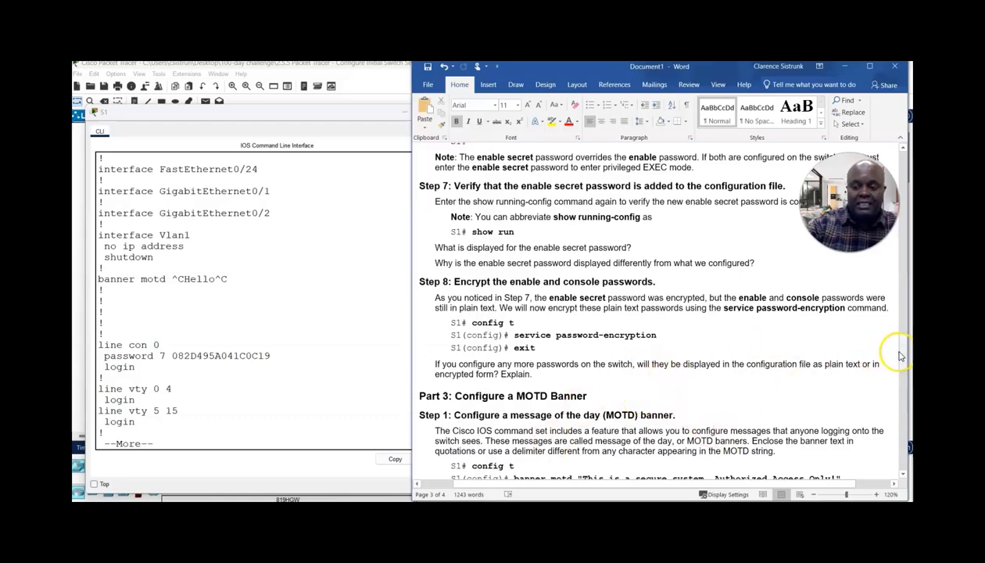
drag(903, 356, 903, 391)
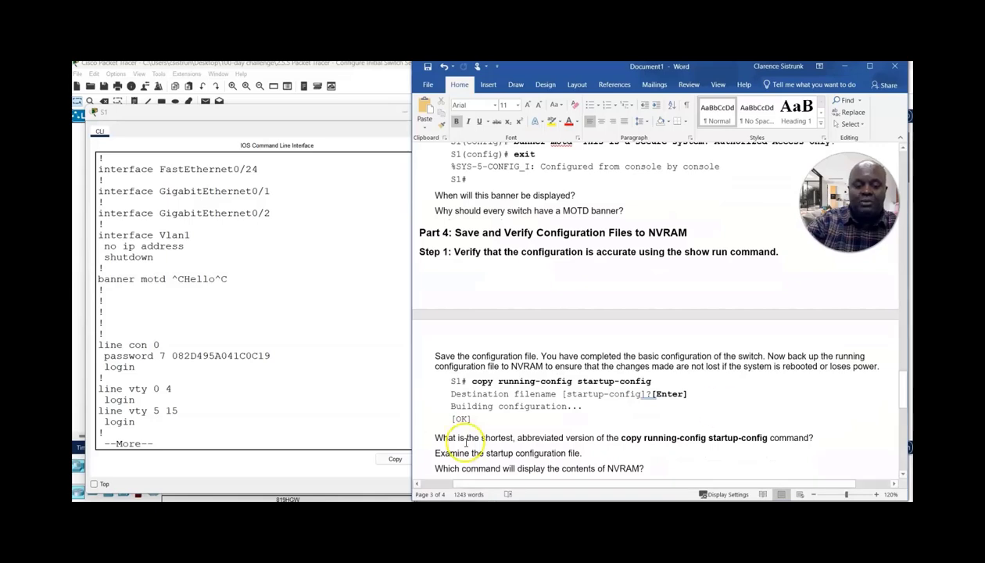
Return to S1's command line in Packet Tracer and save the running configuration to NVRAM with copy run startup, accepting the default destination filename startup-config
click(227, 431)
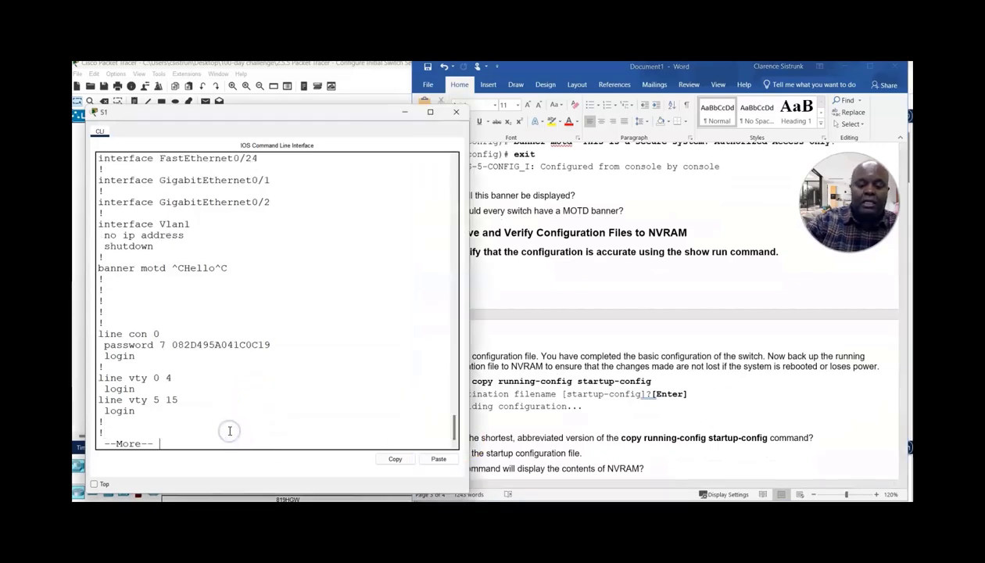
key(Return)
key(Return)
key(Return)
key(Return)
key(Return)
key(Return)
key(Return)
key(Return)
key(Return)
key(Return)
key(Return)
key(Return)
key(Return)
key(Return)
key(Return)
key(Return)
key(Return)
key(Return)
key(Return)
key(Return)
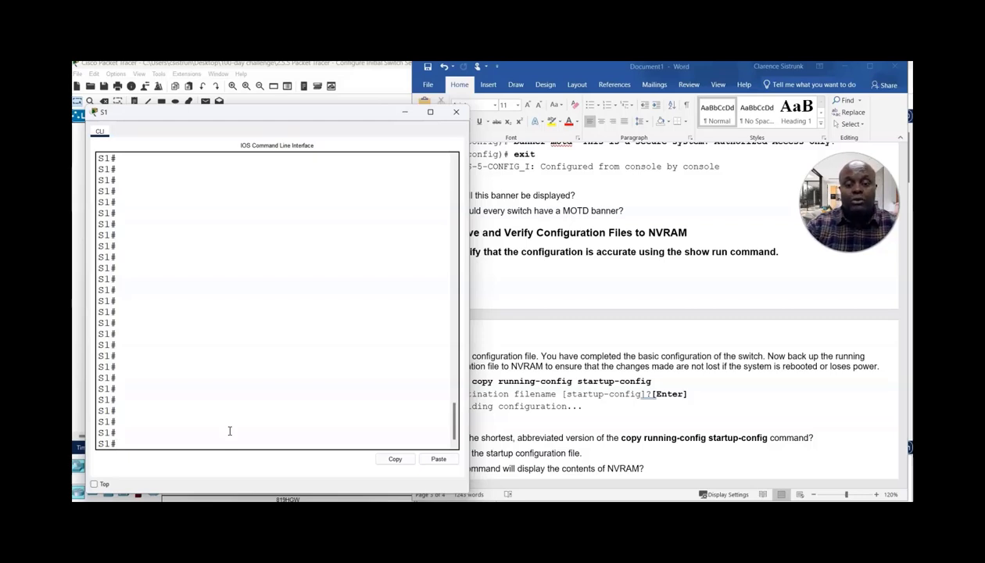
text(co)
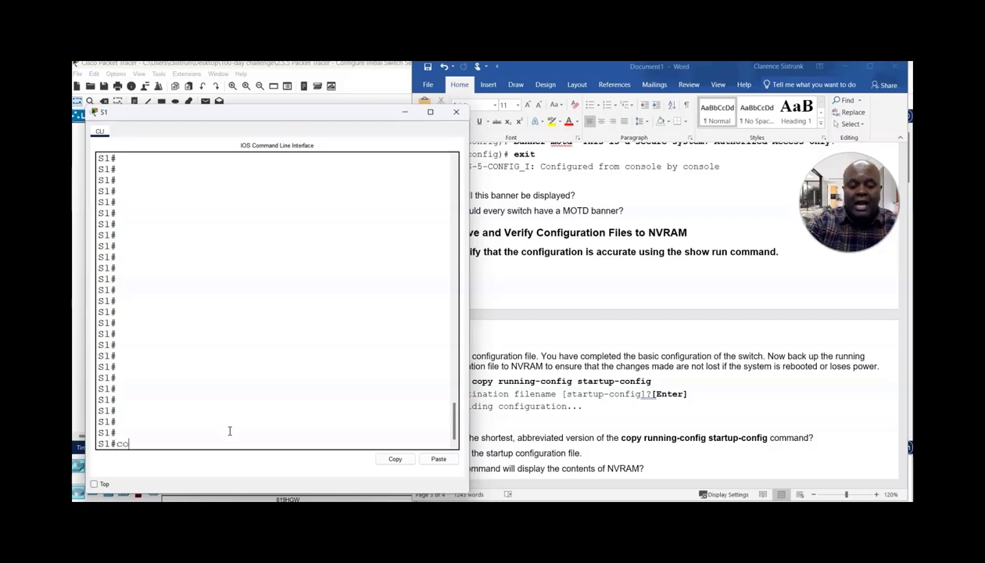
text(py run)
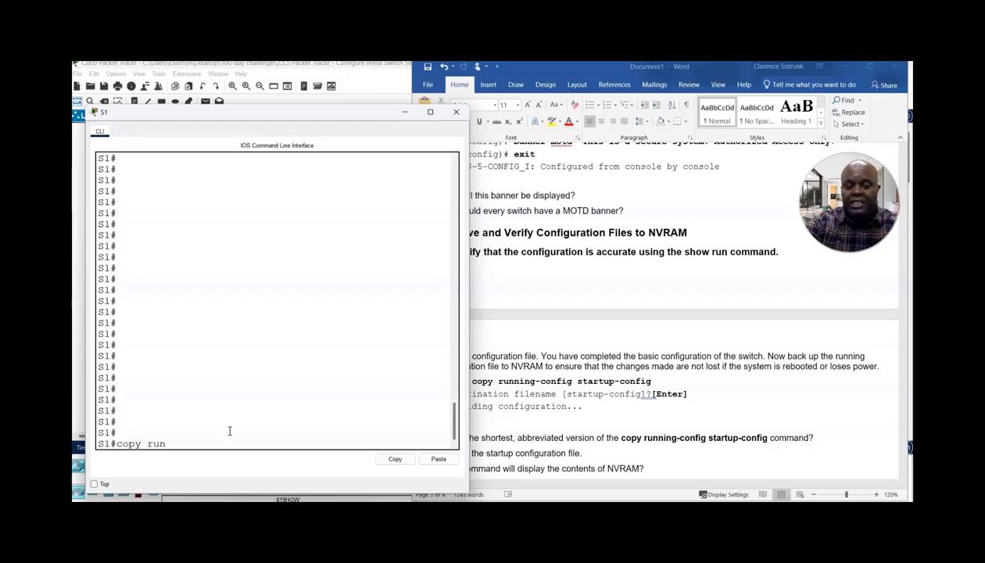
text( st)
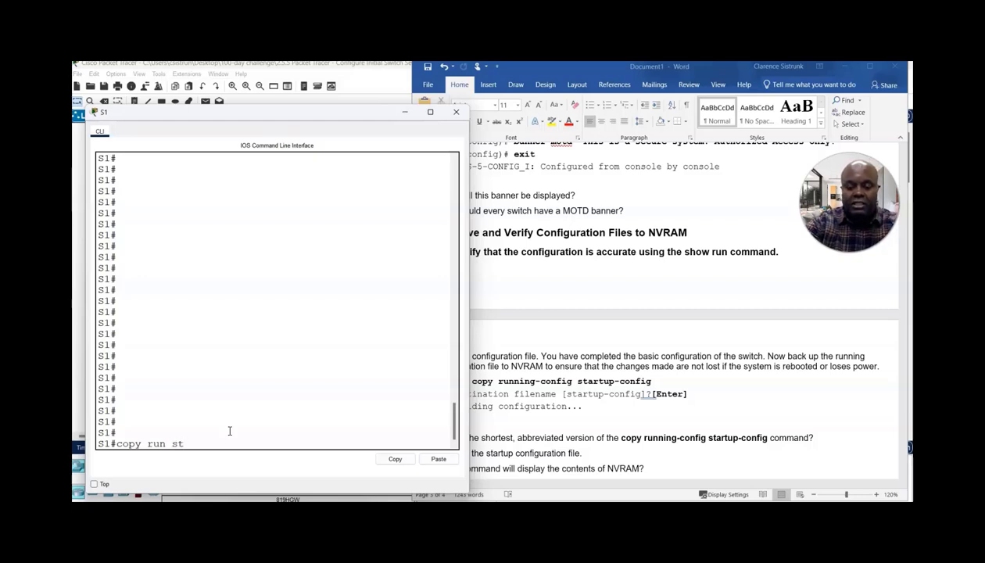
text(art)
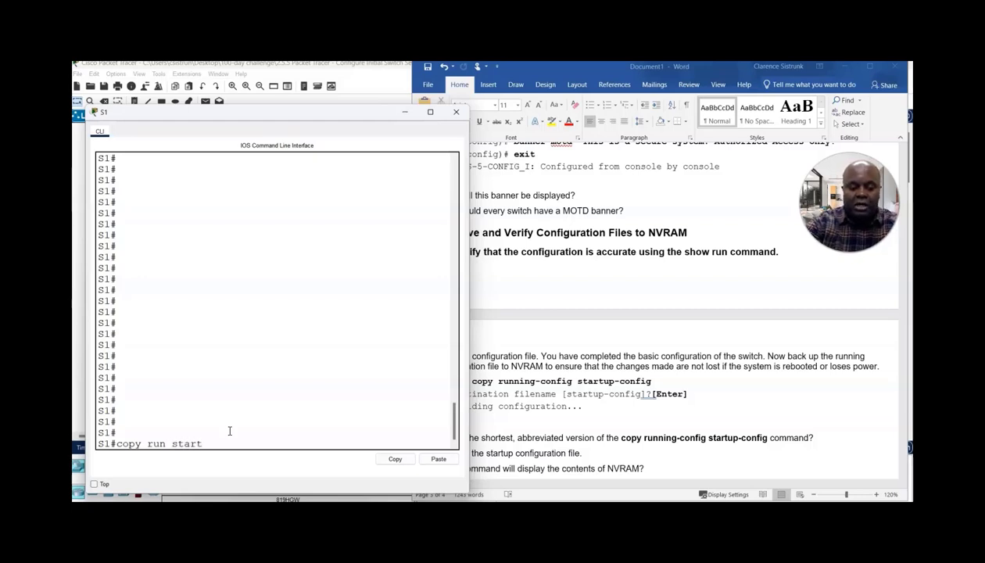
text(u)
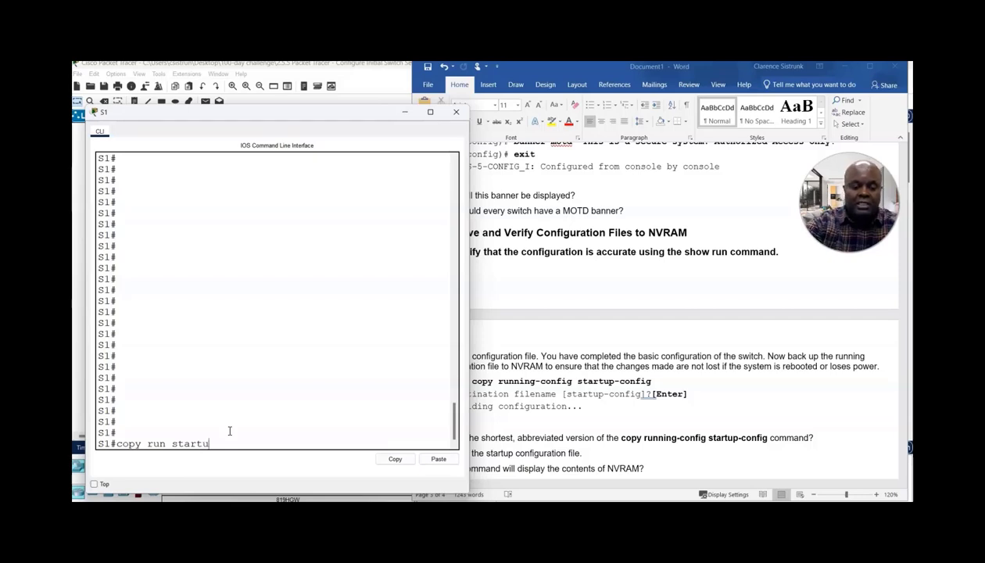
text(p)
key(Return)
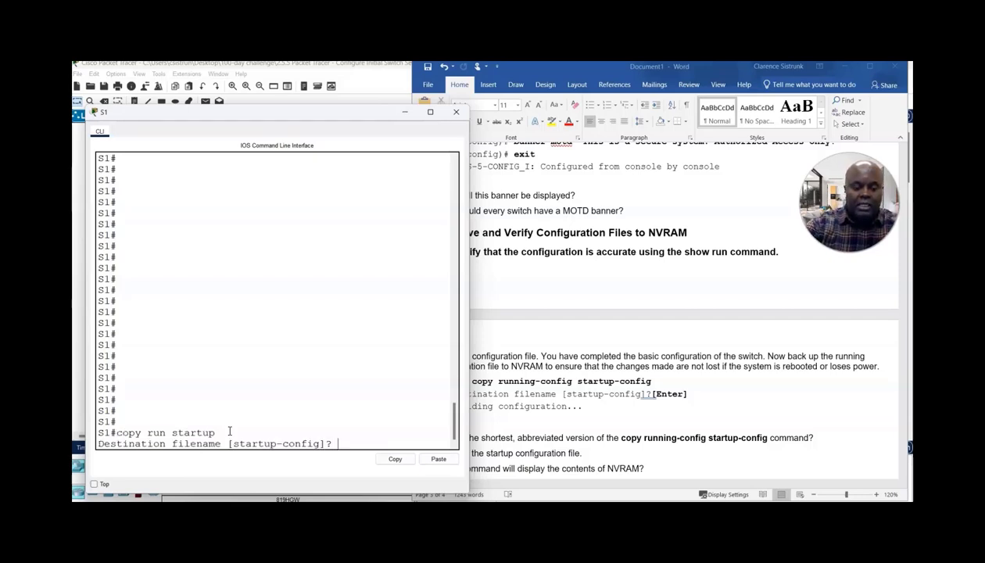
key(Return)
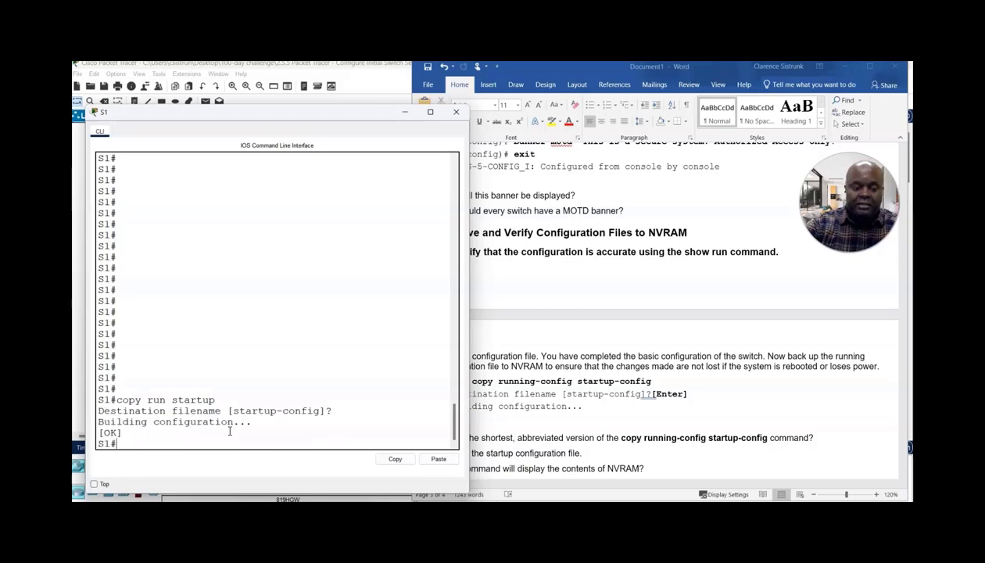